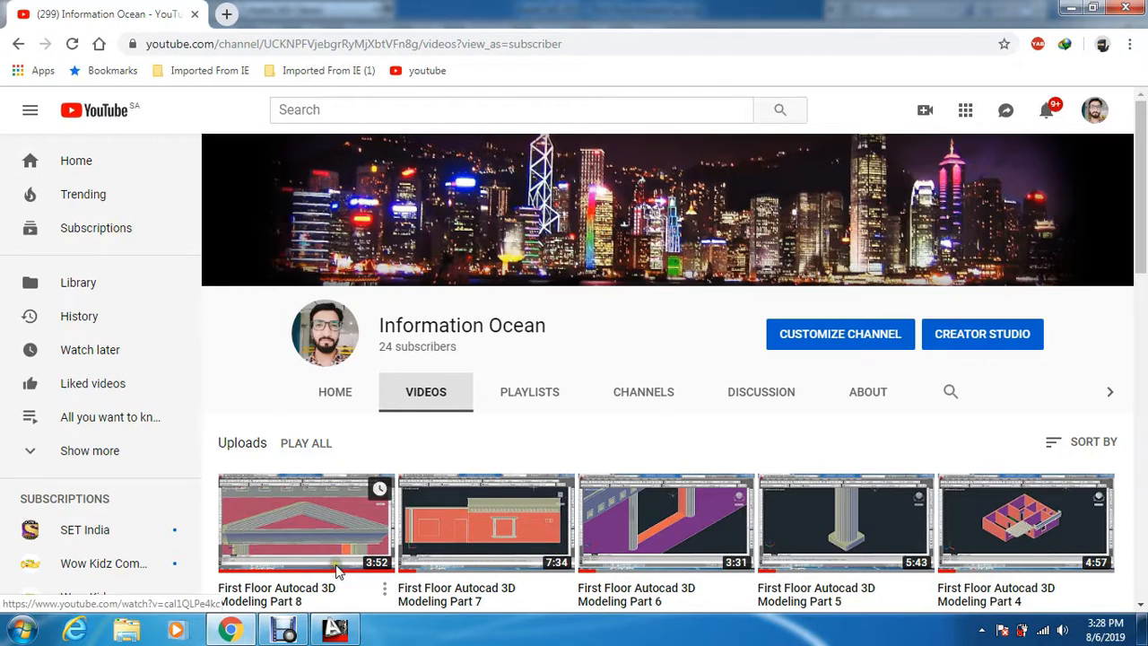
# Switch to AutoCAD with first floor modeling.dwg and display the model in the Wireframe visual style
pyautogui.click(334, 629)
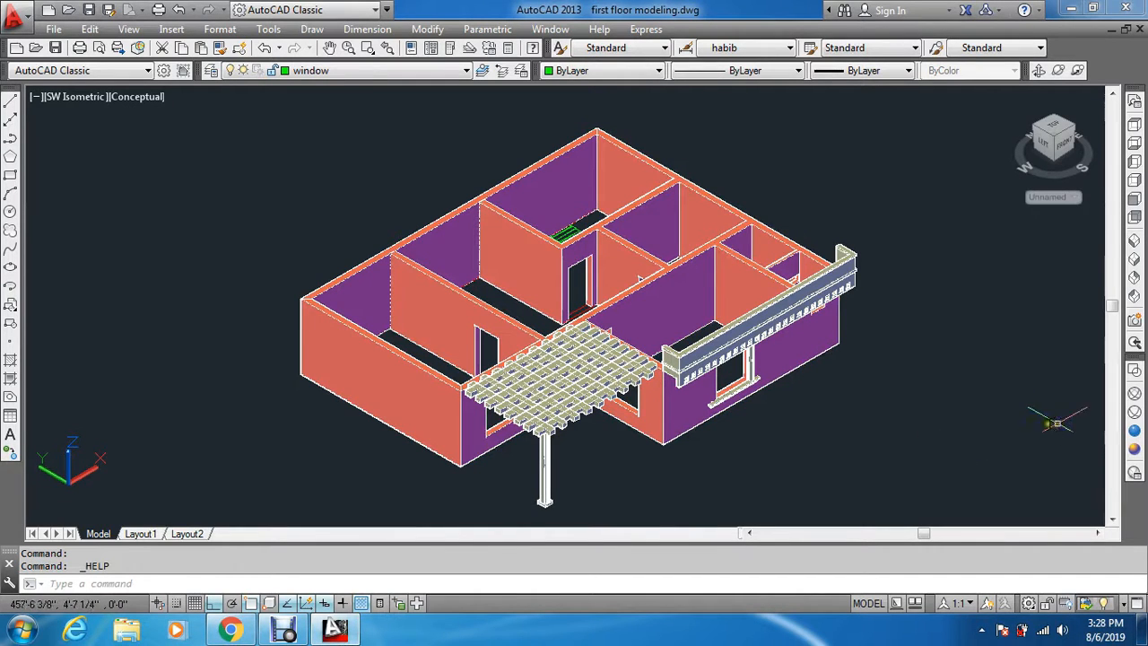
pyautogui.click(1134, 396)
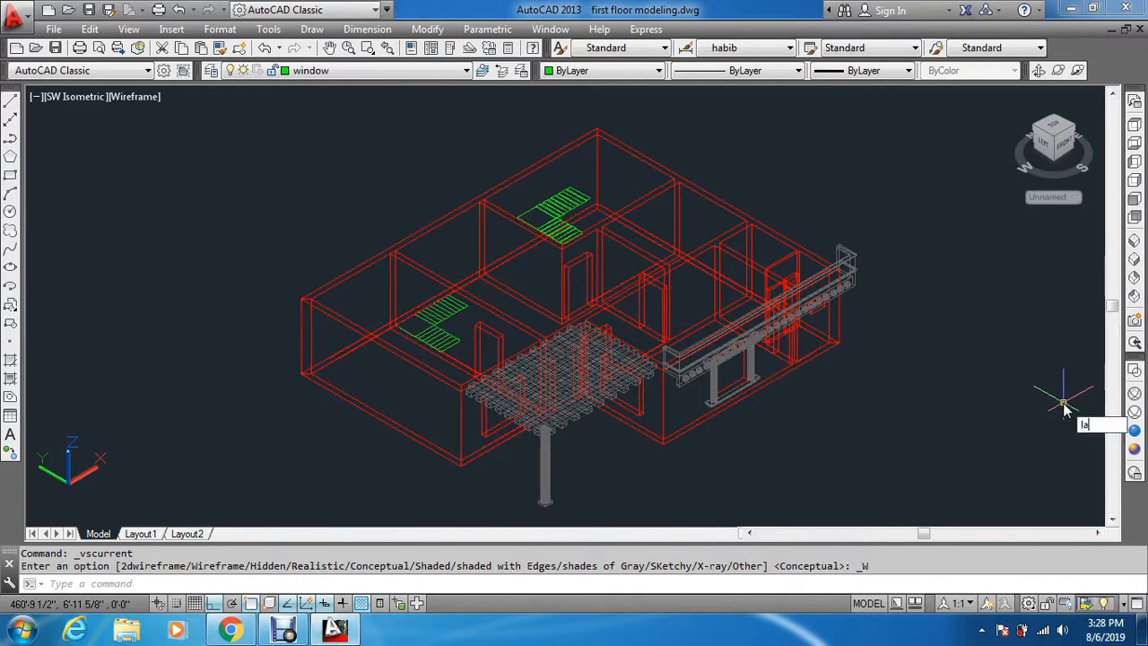
# Turn off the pargole and wall layers so only the staircase outlines are displayed, and close the layer manager
pyautogui.press('Return')
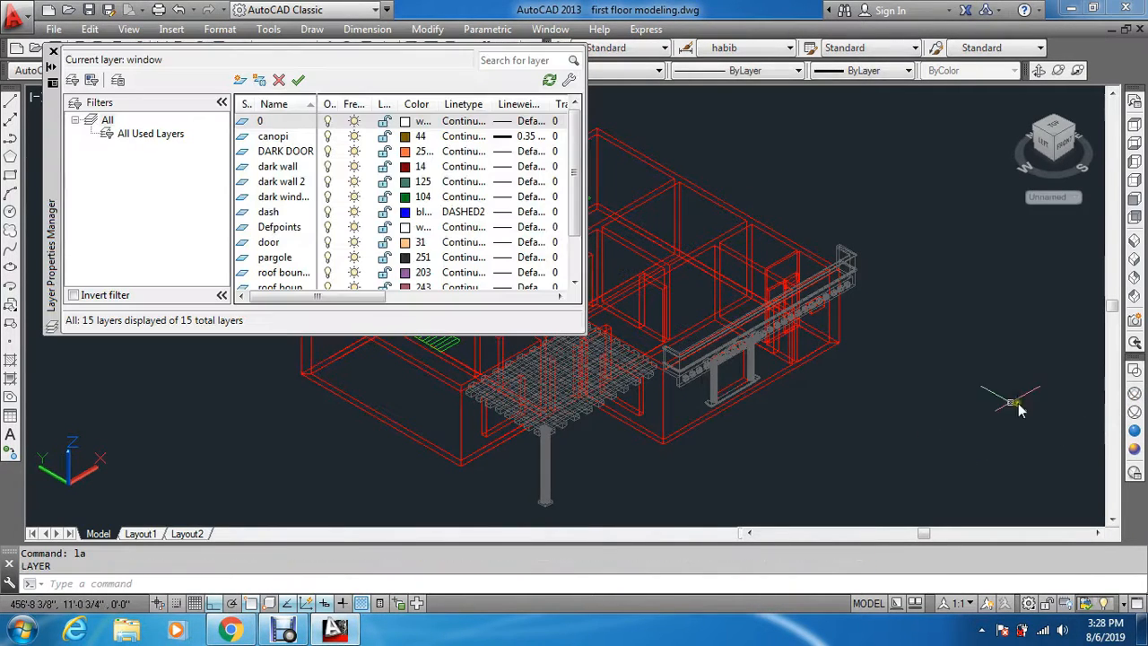
pyautogui.click(327, 257)
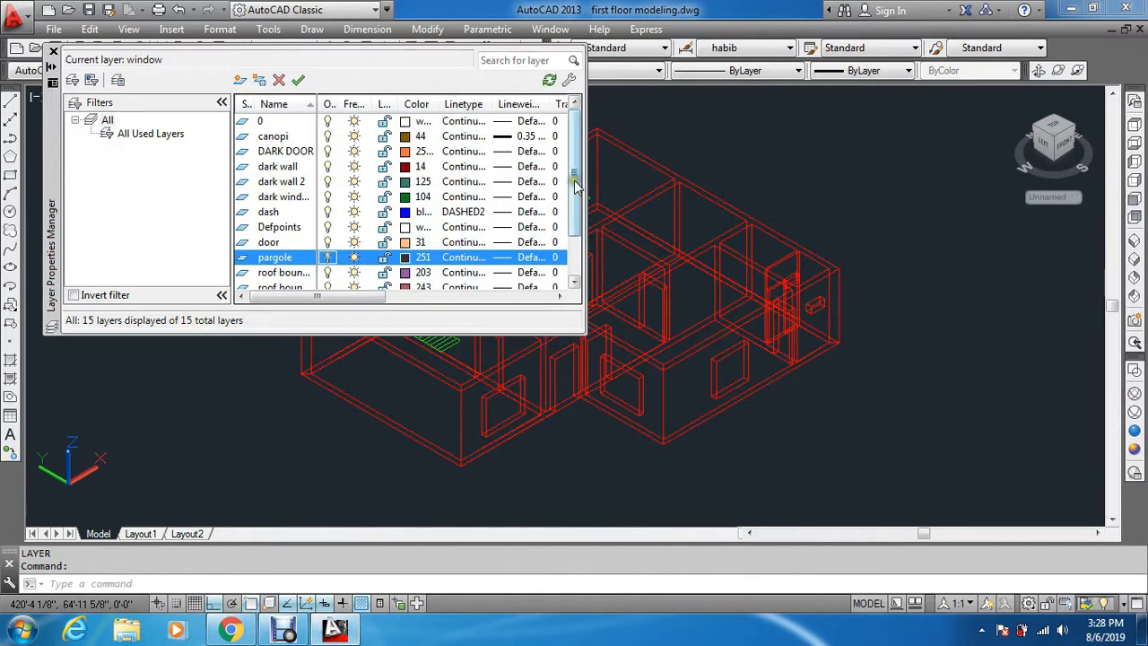
pyautogui.moveTo(575, 184); pyautogui.dragTo(589, 244)
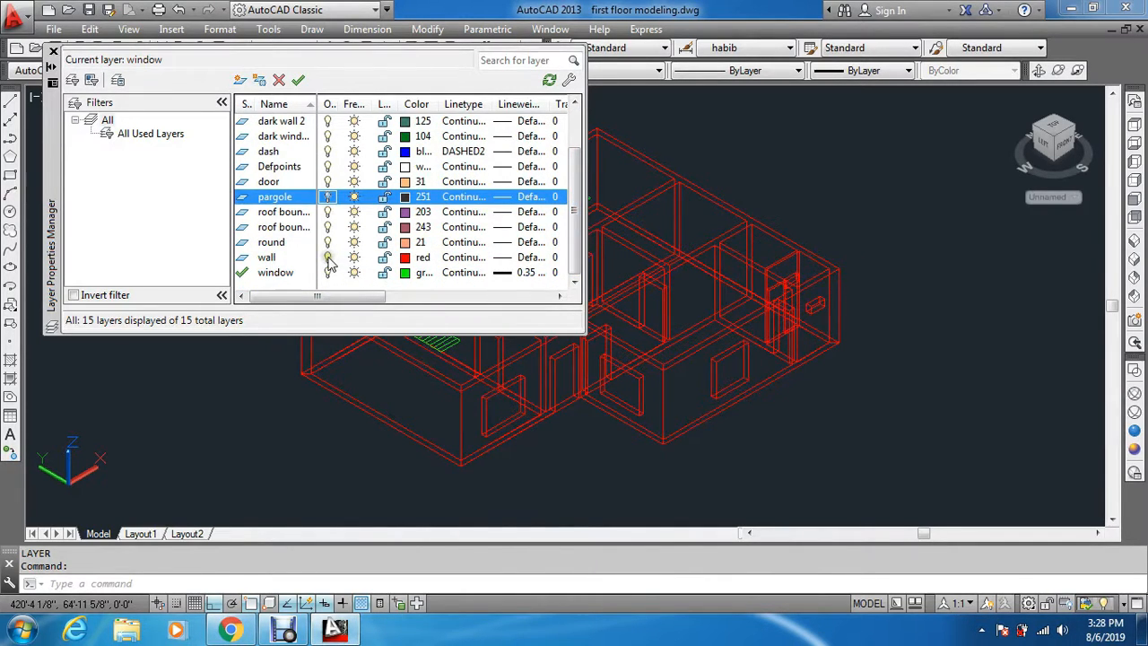
pyautogui.click(327, 258)
pyautogui.click(52, 53)
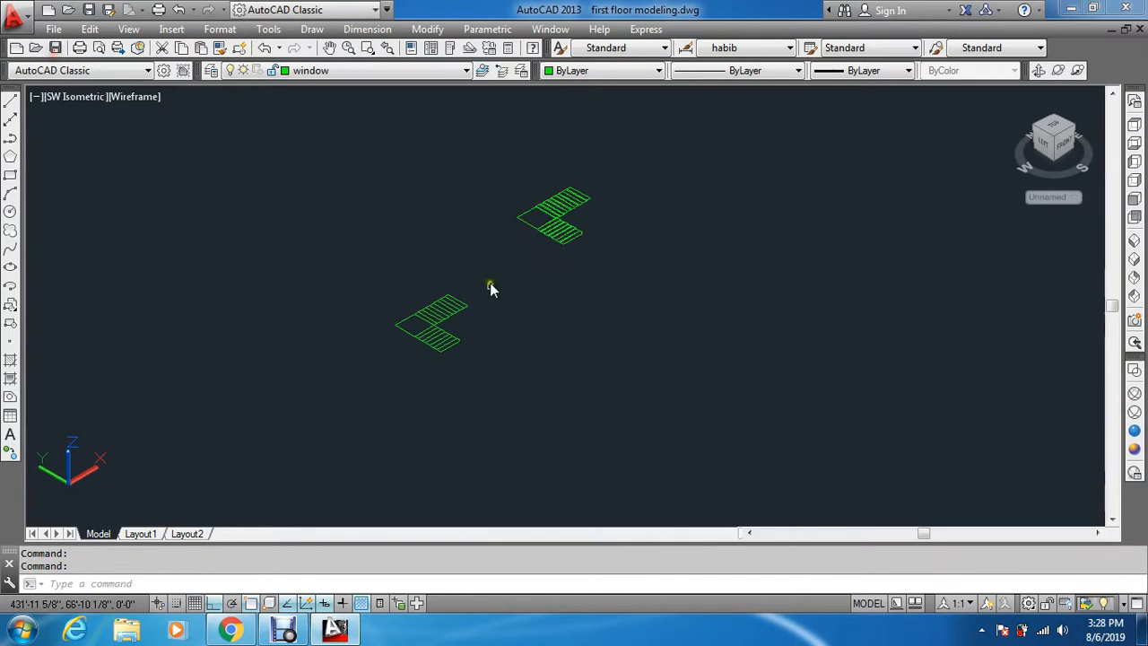
# Extrude all closed profiles of the front staircase outline, including treads and landing, to a height of 7"
pyautogui.scroll(2, 397, 345)
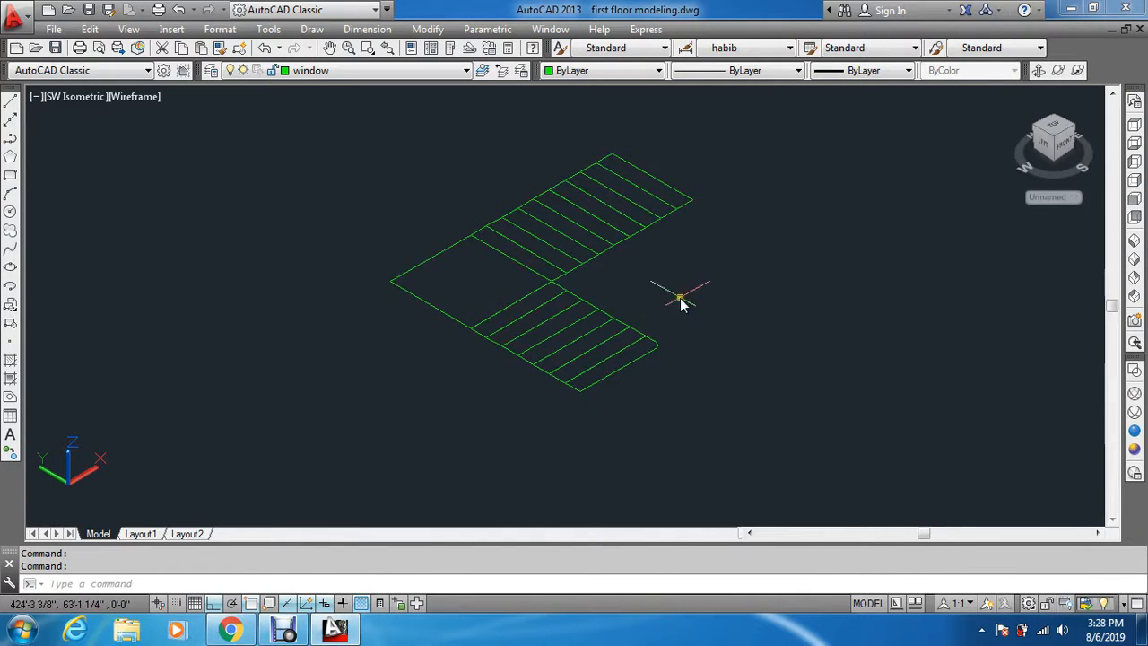
pyautogui.press('Escape')
pyautogui.scroll(1, 709, 300)
pyautogui.moveTo(682, 311); pyautogui.dragTo(676, 337, button='middle')
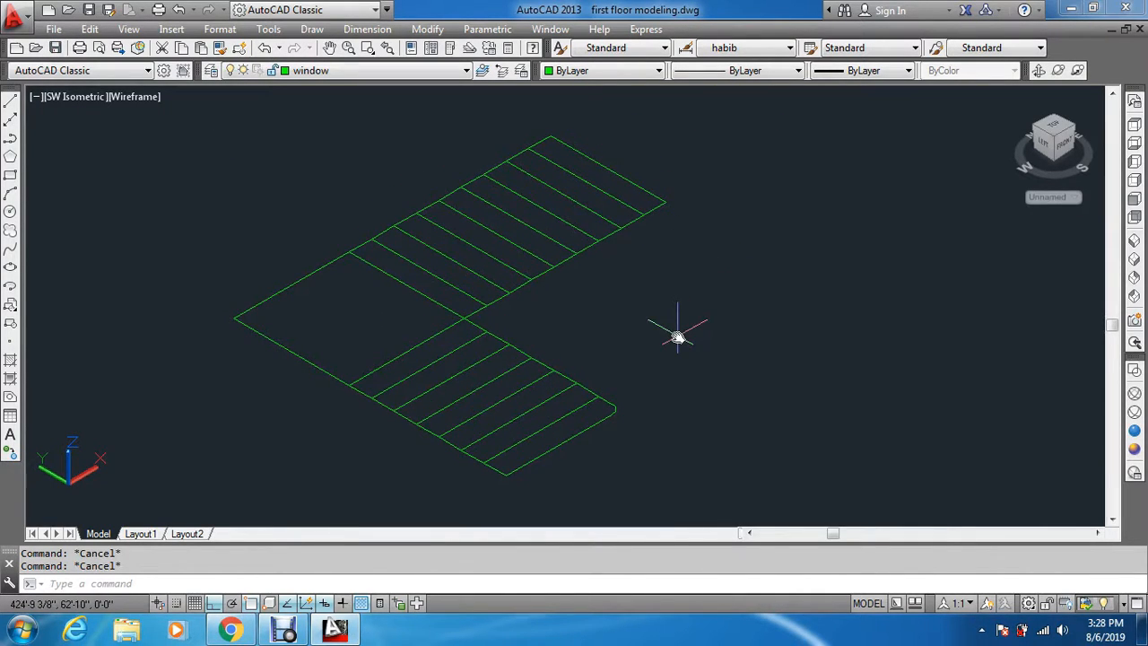
pyautogui.write('t')
pyautogui.press('Return')
pyautogui.scroll(-3, 679, 336)
pyautogui.click(700, 274)
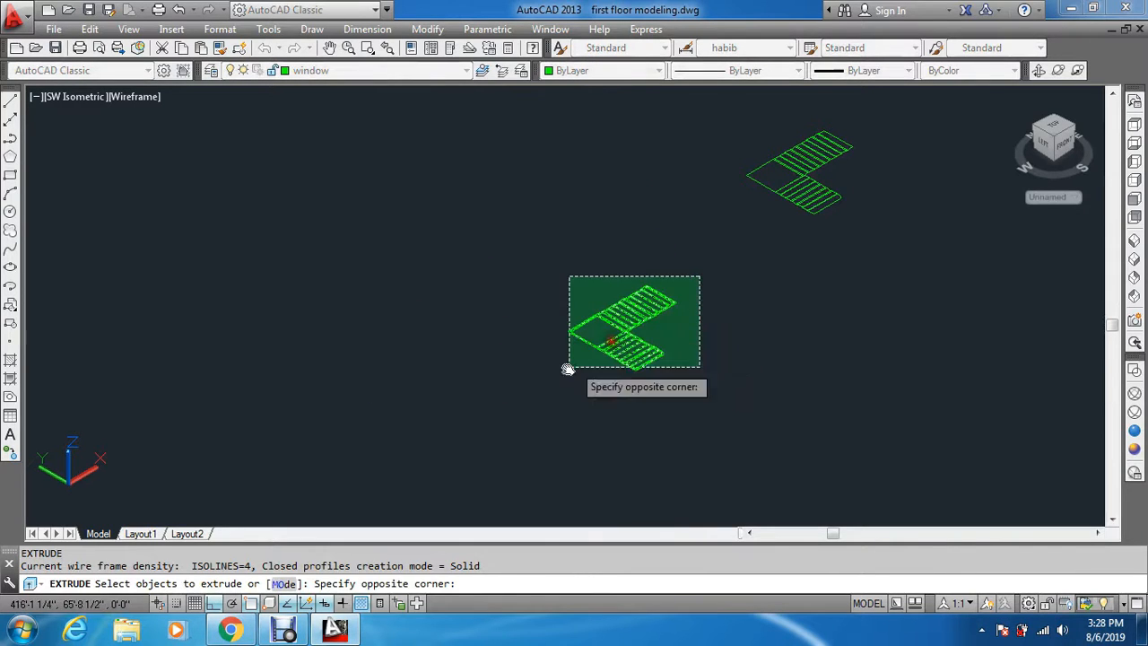
pyautogui.click(543, 385)
pyautogui.press('Return')
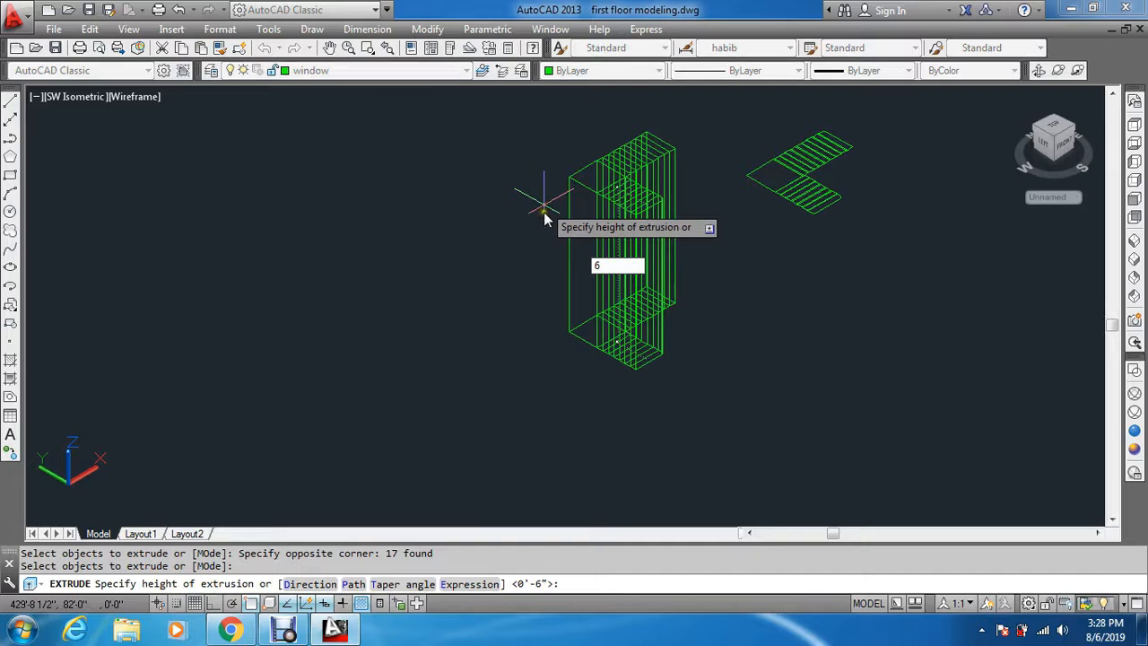
pyautogui.press('Return')
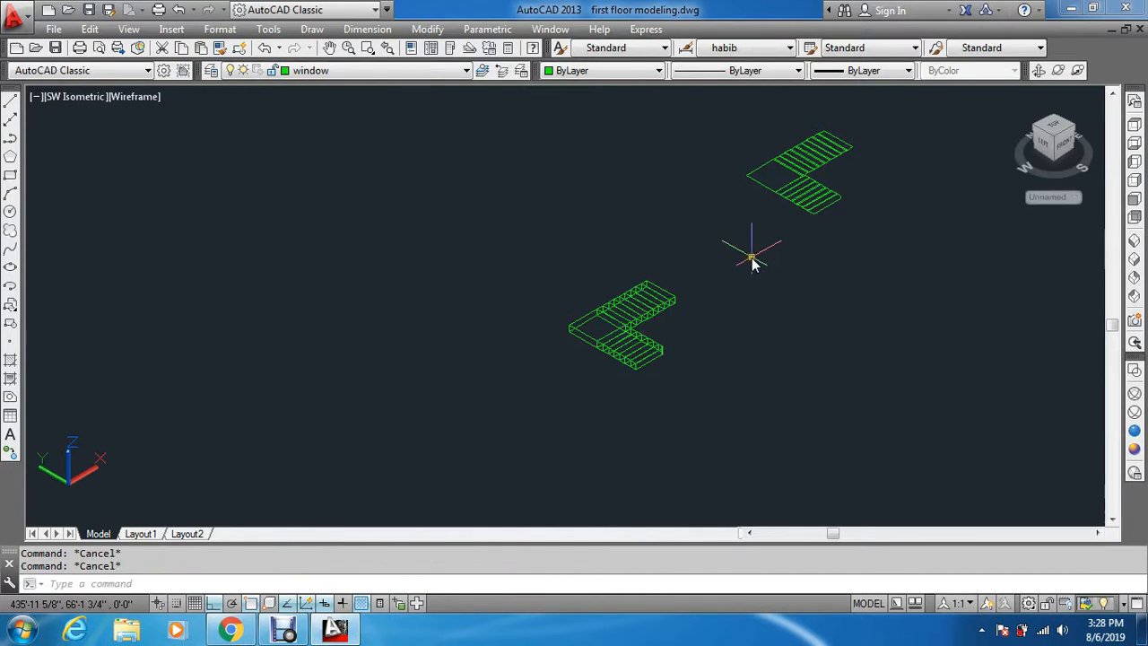
# Move the lower flight's second tread straight up 7", from its bottom outer corner to its top corner
pyautogui.scroll(3, 751, 260)
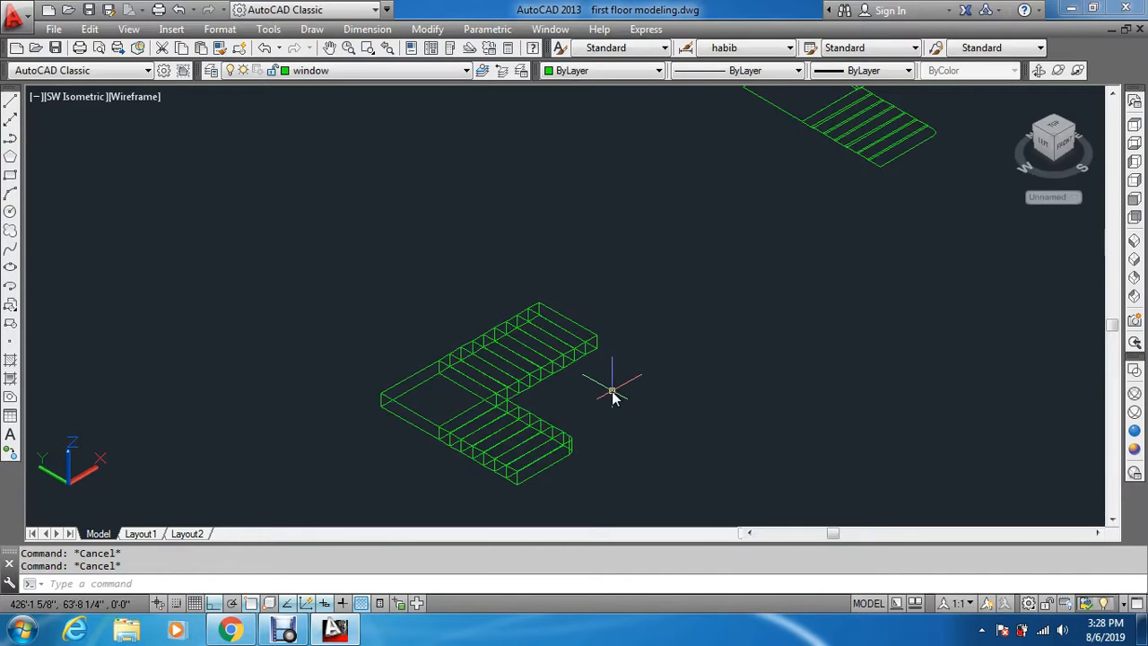
pyautogui.write('m')
pyautogui.press('Return')
pyautogui.scroll(4, 517, 451)
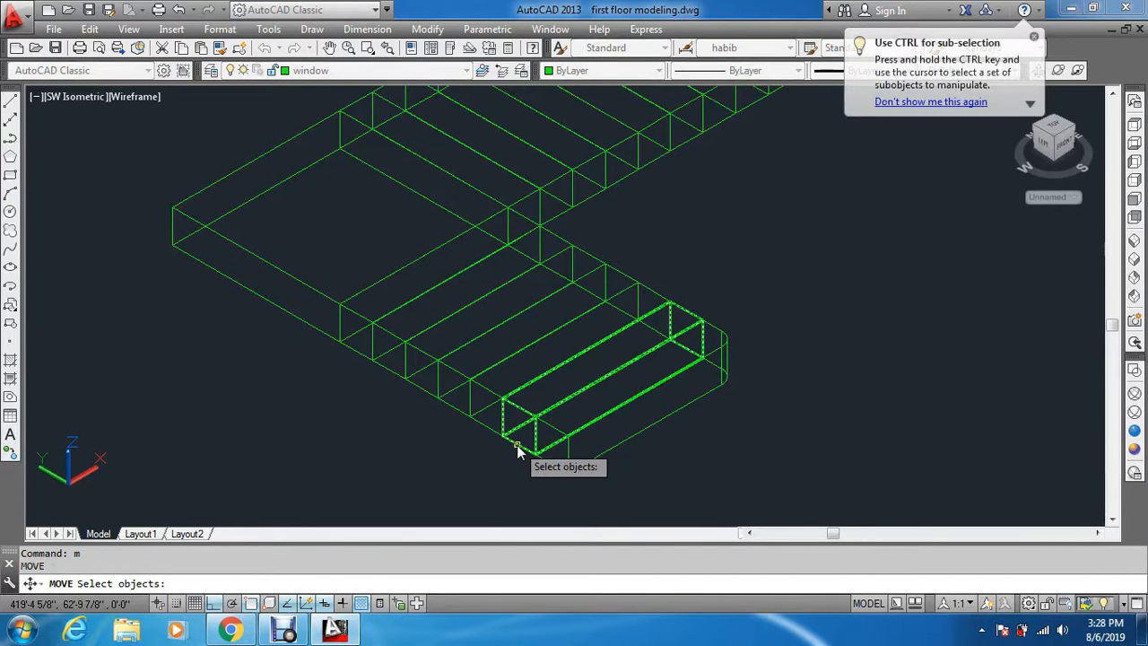
pyautogui.scroll(4, 524, 456)
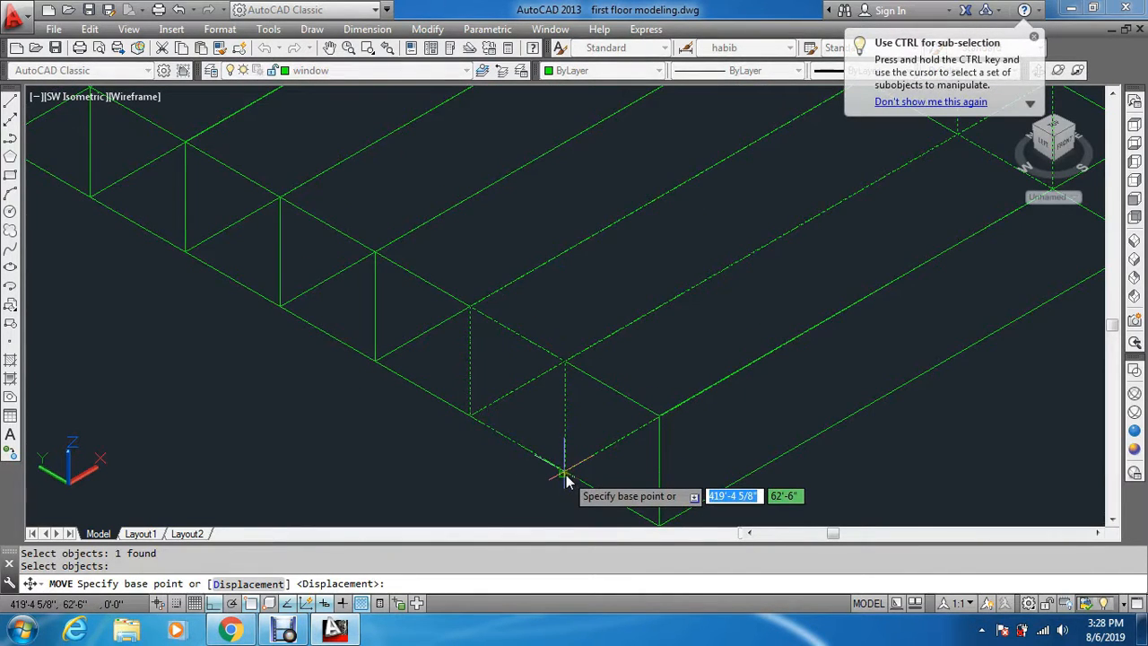
pyautogui.click(564, 475)
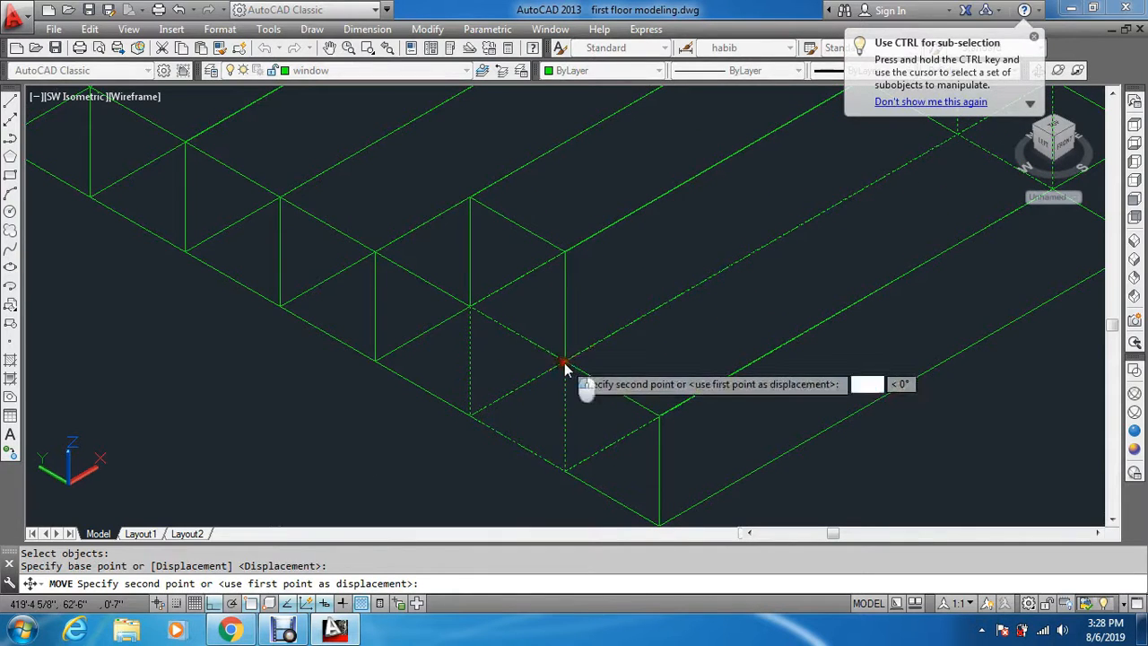
pyautogui.press('Escape')
# Move the lower flight's third tread vertically so its base sits level with the top of the raised second tread
pyautogui.press('Return')
pyautogui.click(473, 408)
pyautogui.press('Return')
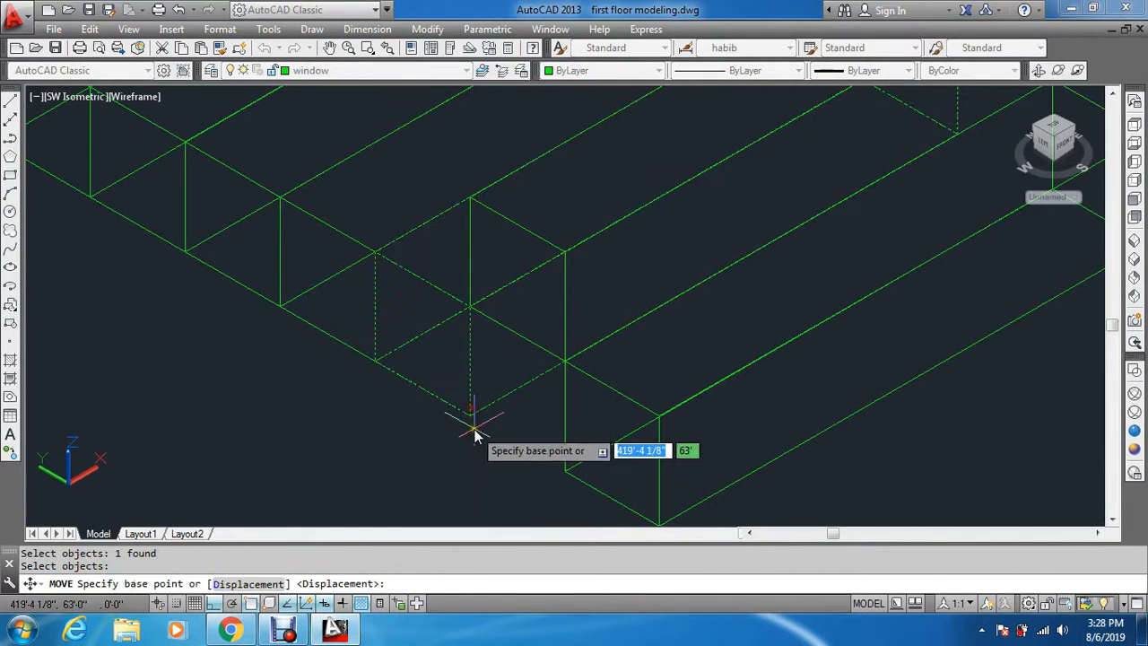
pyautogui.click(472, 424)
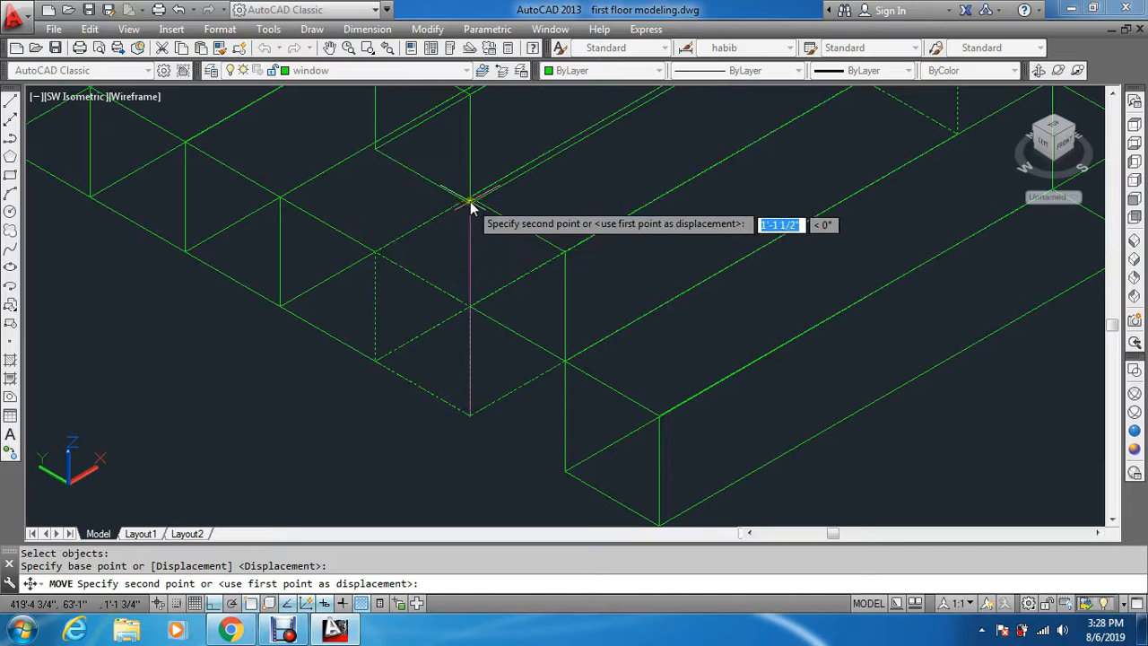
pyautogui.click(470, 197)
pyautogui.scroll(-3, 461, 260)
pyautogui.press('Escape')
# Move the lower flight's fourth tread straight up 1'-9" so its base meets the top of the raised third tread
pyautogui.scroll(2, 399, 300)
pyautogui.press('Return')
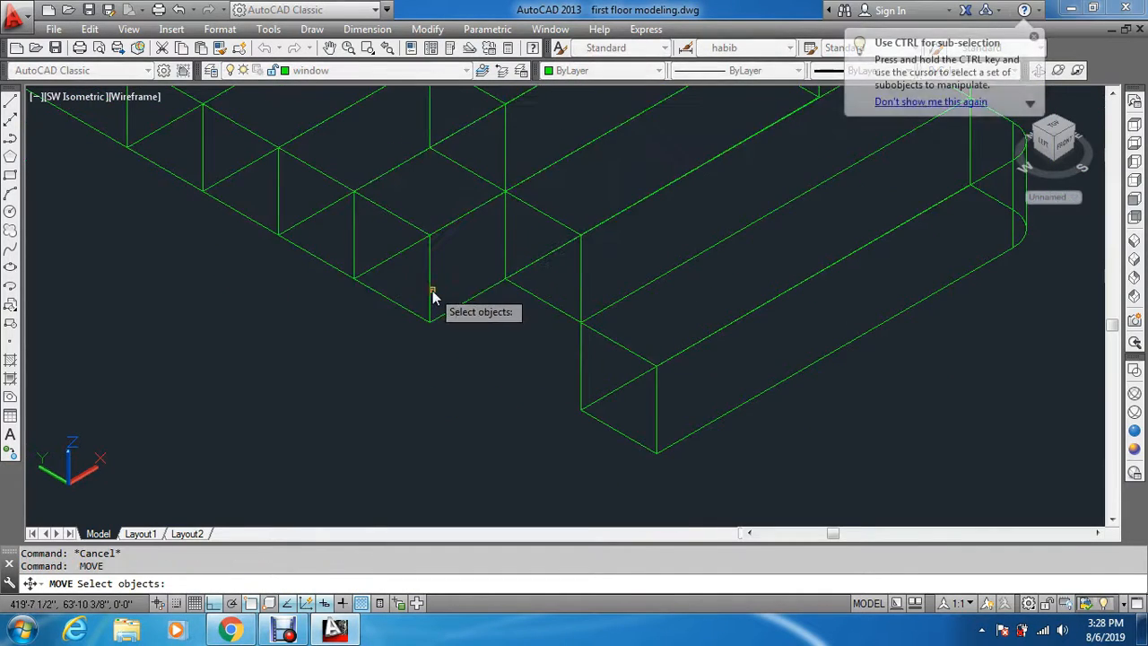
pyautogui.click(430, 291)
pyautogui.click(427, 338)
pyautogui.press('Return')
pyautogui.click(431, 328)
pyautogui.scroll(-3, 431, 328)
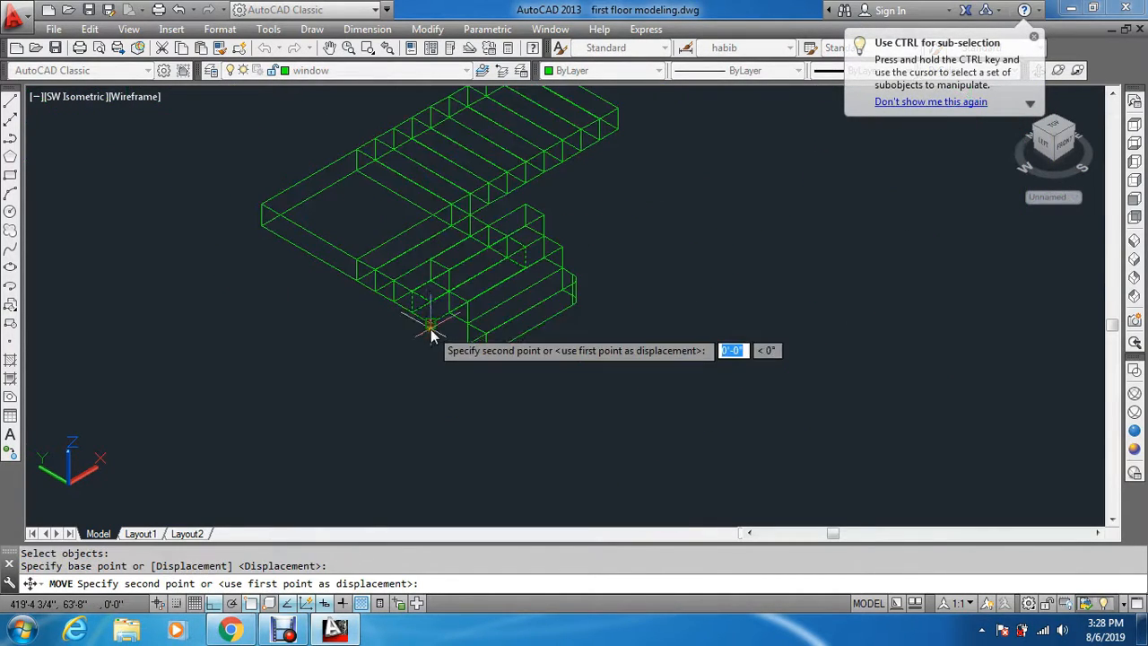
pyautogui.scroll(6, 418, 256)
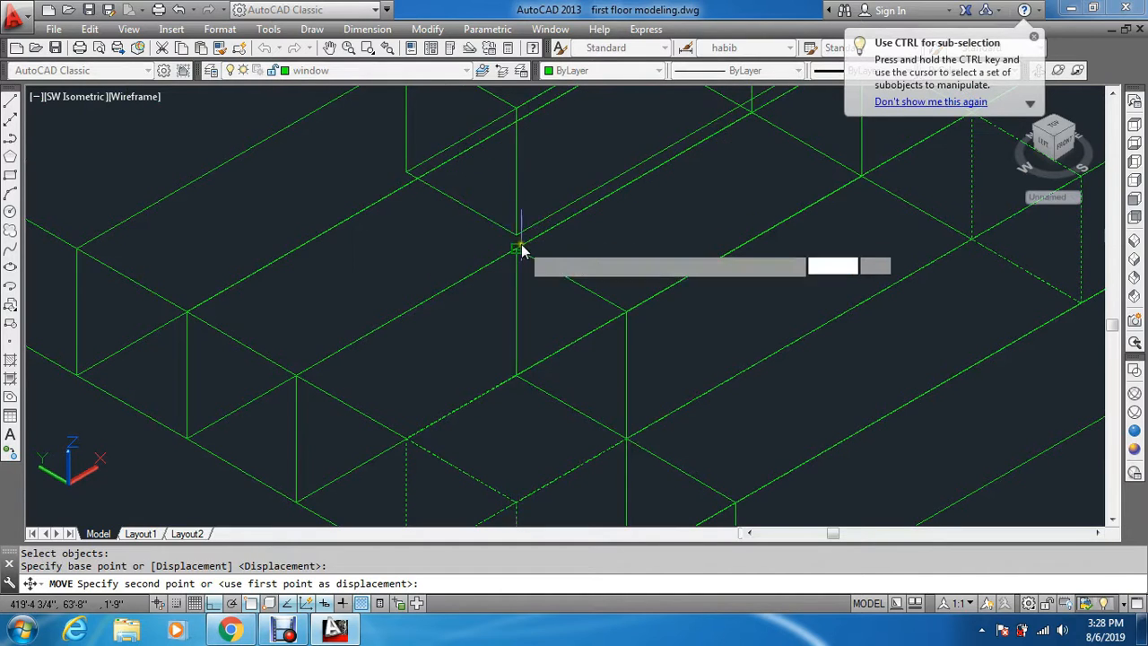
pyautogui.press('Escape')
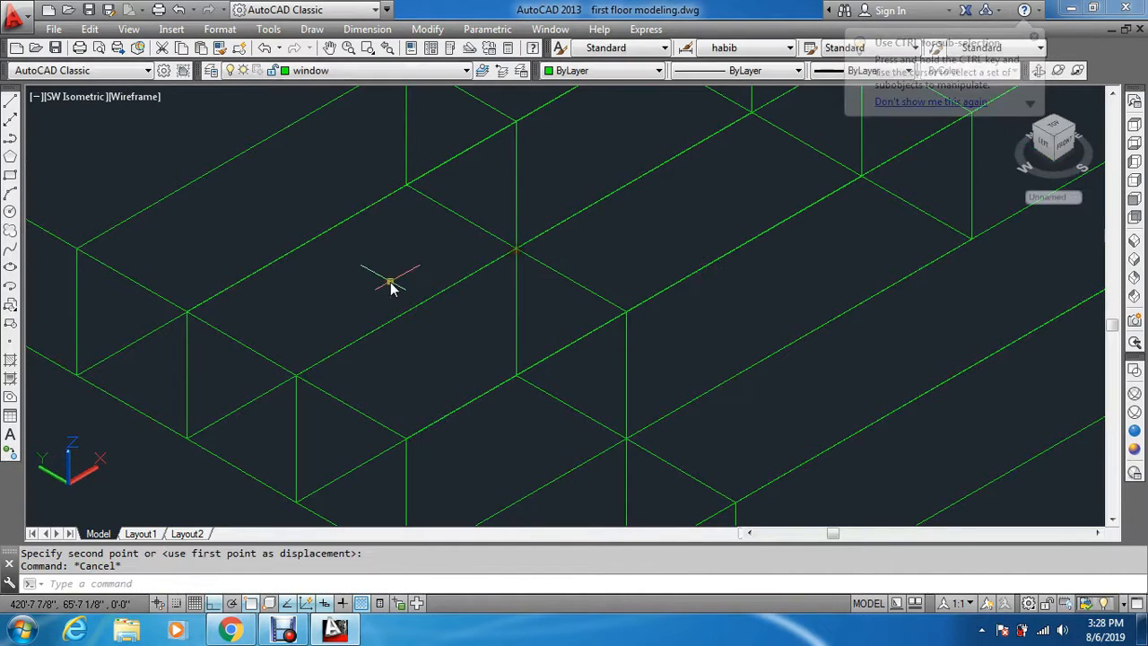
# Move the lower flight's fifth tread straight up 2'-4" to the top level of the raised fourth tread
pyautogui.press('Return')
pyautogui.click(383, 430)
pyautogui.press('Return')
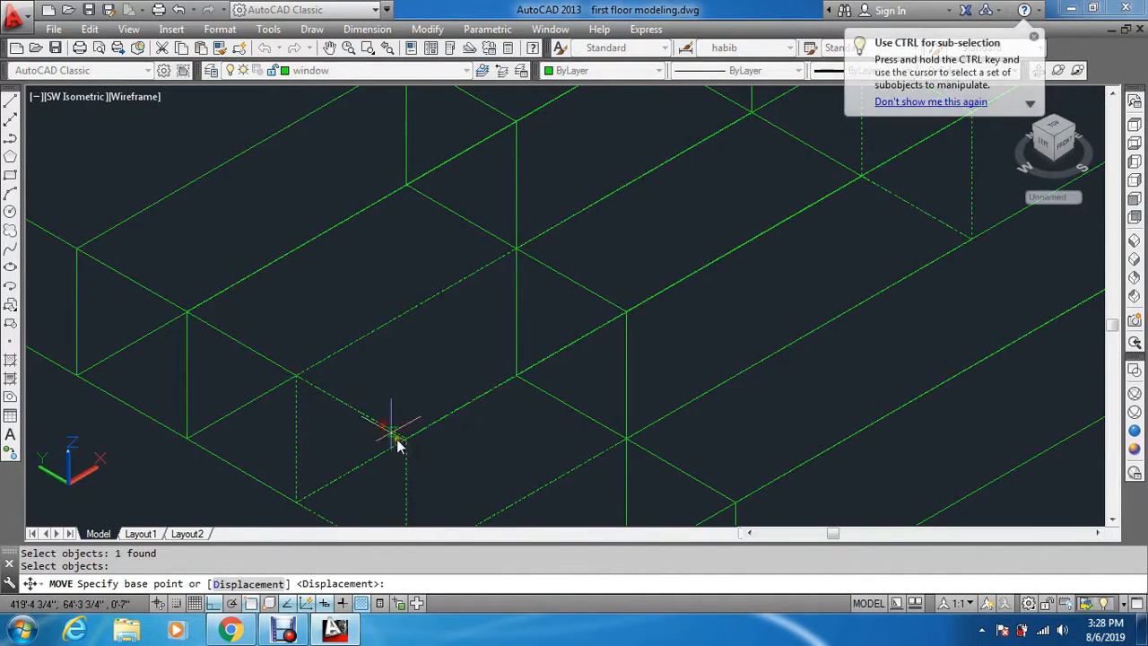
pyautogui.scroll(-3, 397, 440)
pyautogui.click(405, 459)
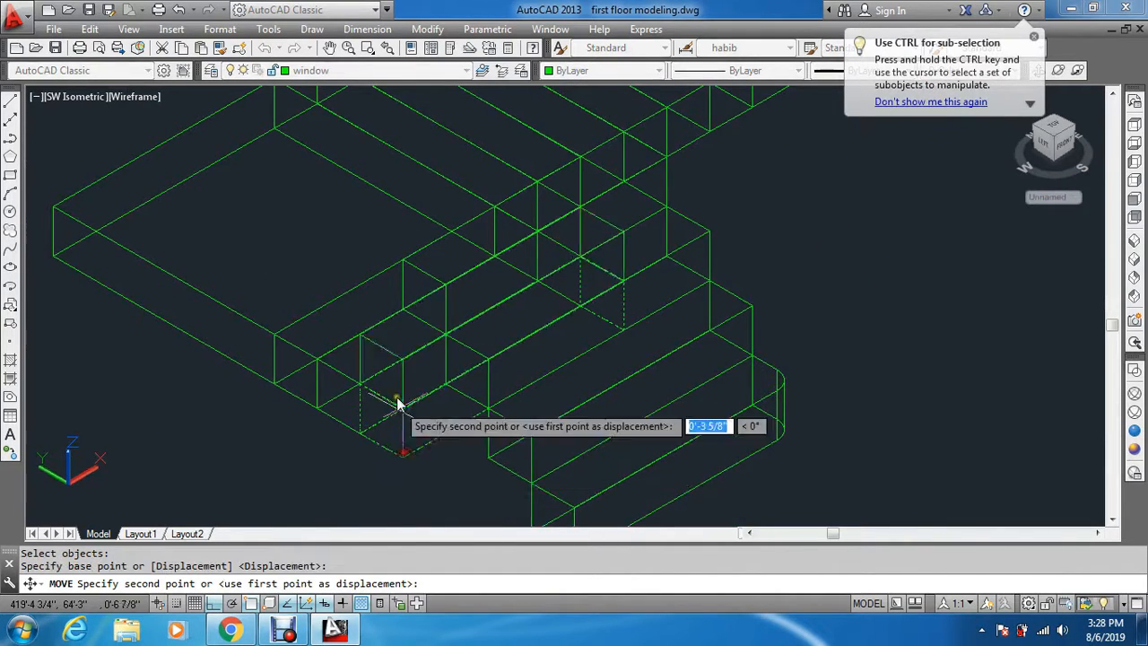
pyautogui.scroll(5, 399, 273)
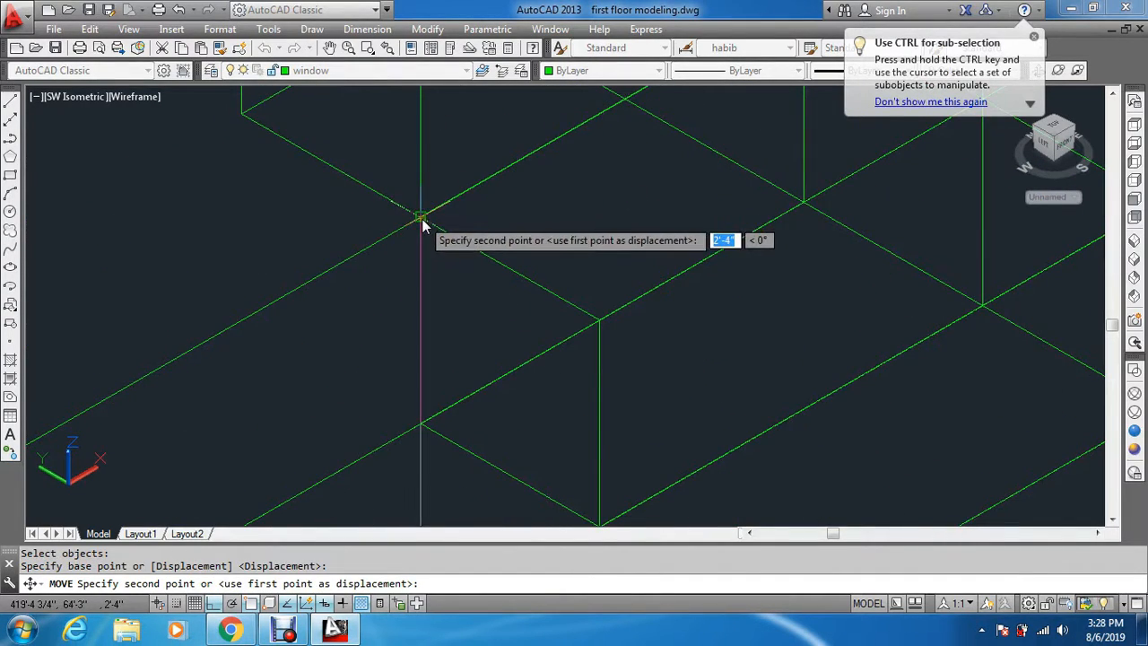
pyautogui.click(421, 222)
pyautogui.scroll(-5, 424, 242)
# Move the lower flight's sixth tread vertically from its bottom outer corner to the top level of the raised fifth tread
pyautogui.click(411, 287)
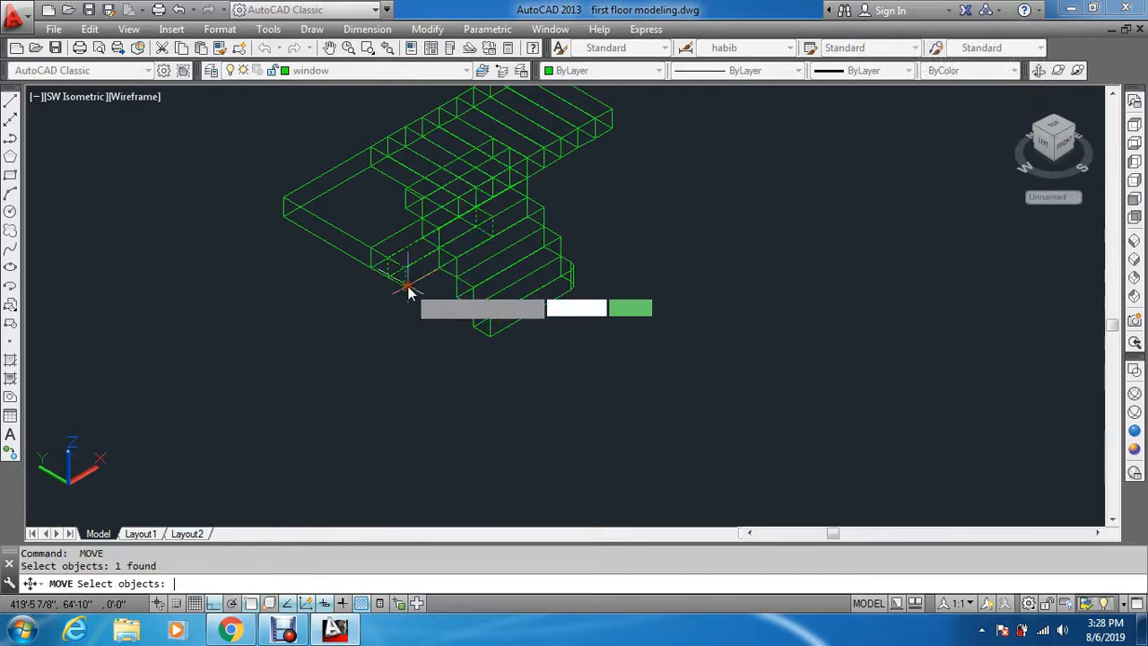
pyautogui.press('Return')
pyautogui.scroll(4, 395, 294)
pyautogui.click(439, 293)
pyautogui.scroll(-5, 440, 289)
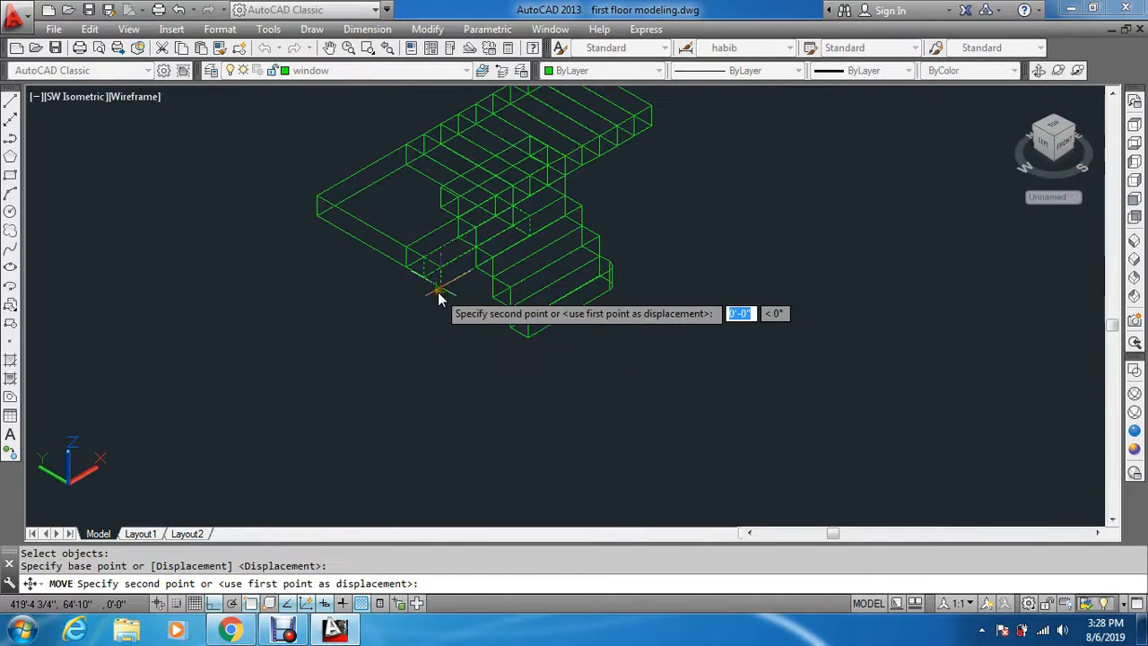
pyautogui.scroll(6, 444, 198)
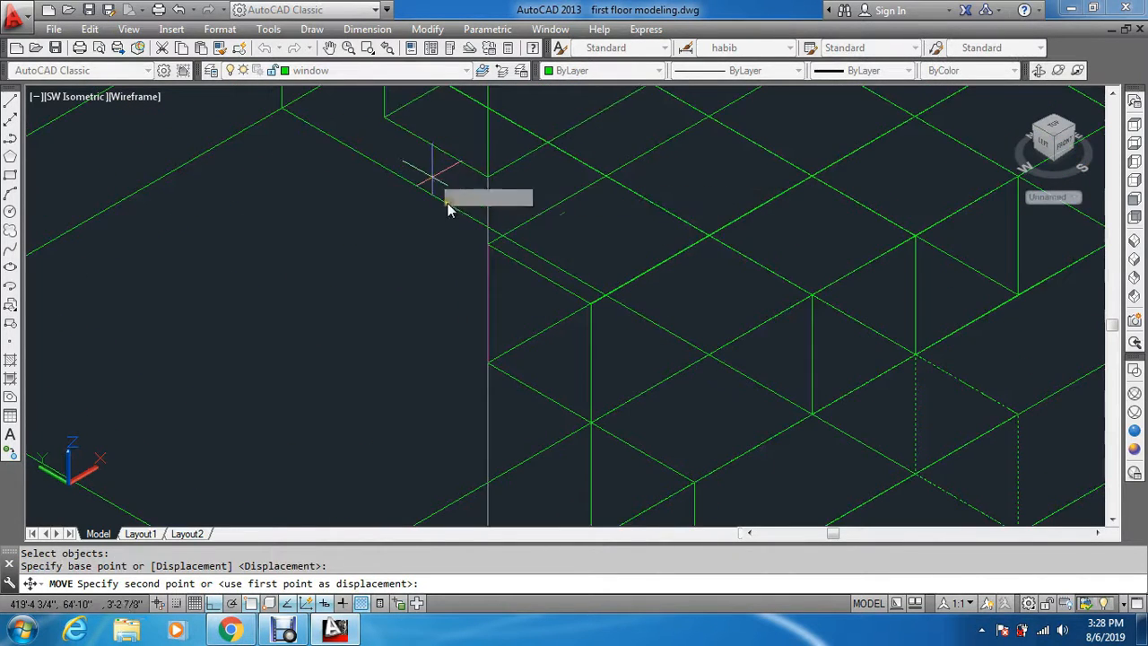
pyautogui.click(486, 248)
pyautogui.scroll(-3, 480, 255)
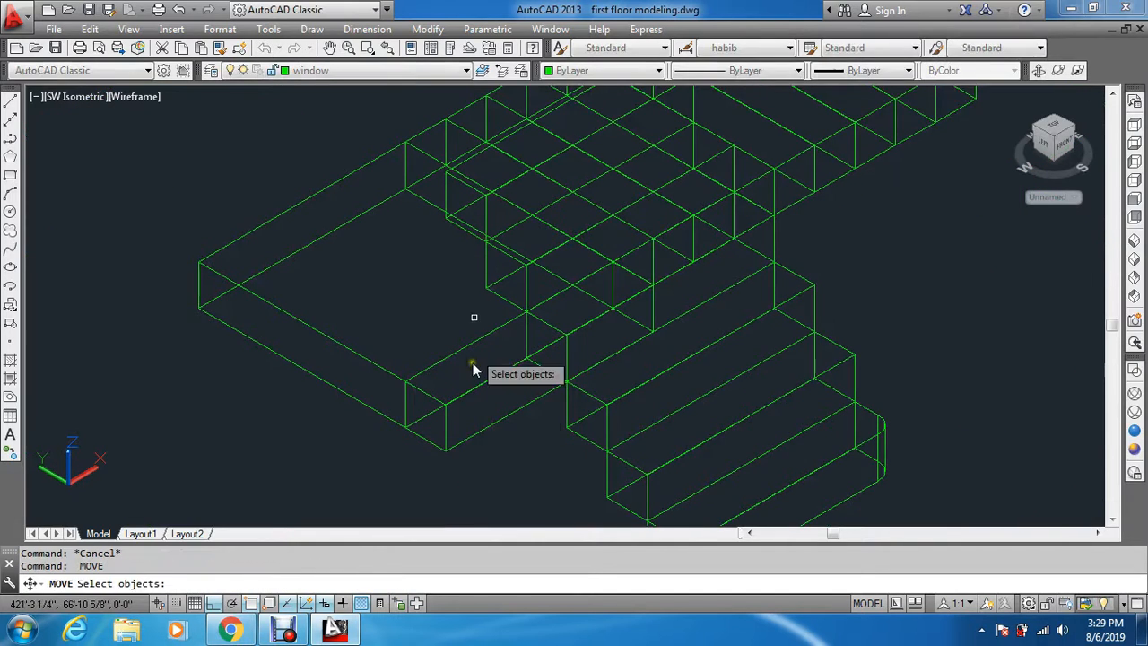
# Move the lower flight's seventh tread, beside the landing, vertically to the top level of the raised sixth tread
pyautogui.click(467, 437)
pyautogui.press('Return')
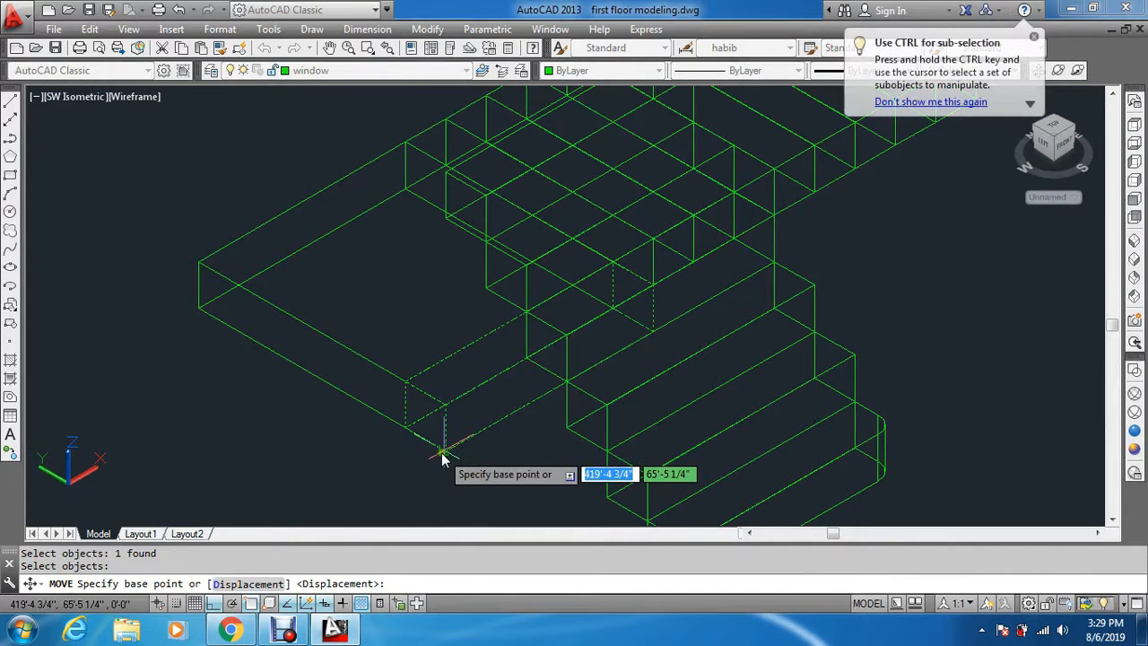
pyautogui.scroll(4, 448, 460)
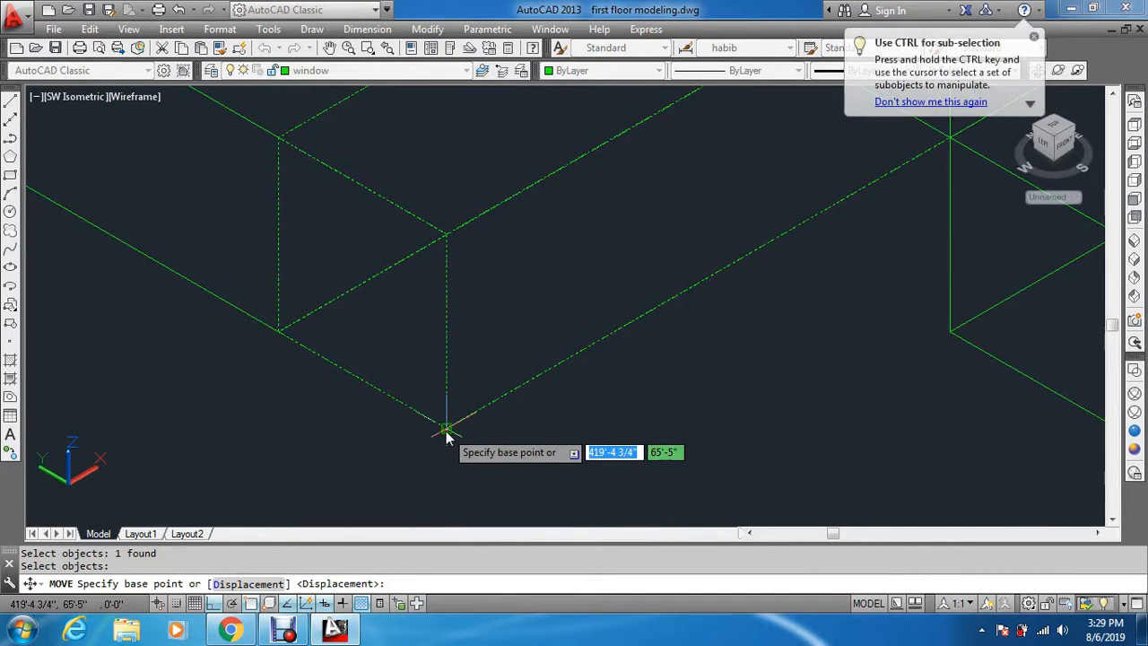
pyautogui.click(446, 433)
pyautogui.scroll(-4, 449, 444)
pyautogui.scroll(4, 455, 248)
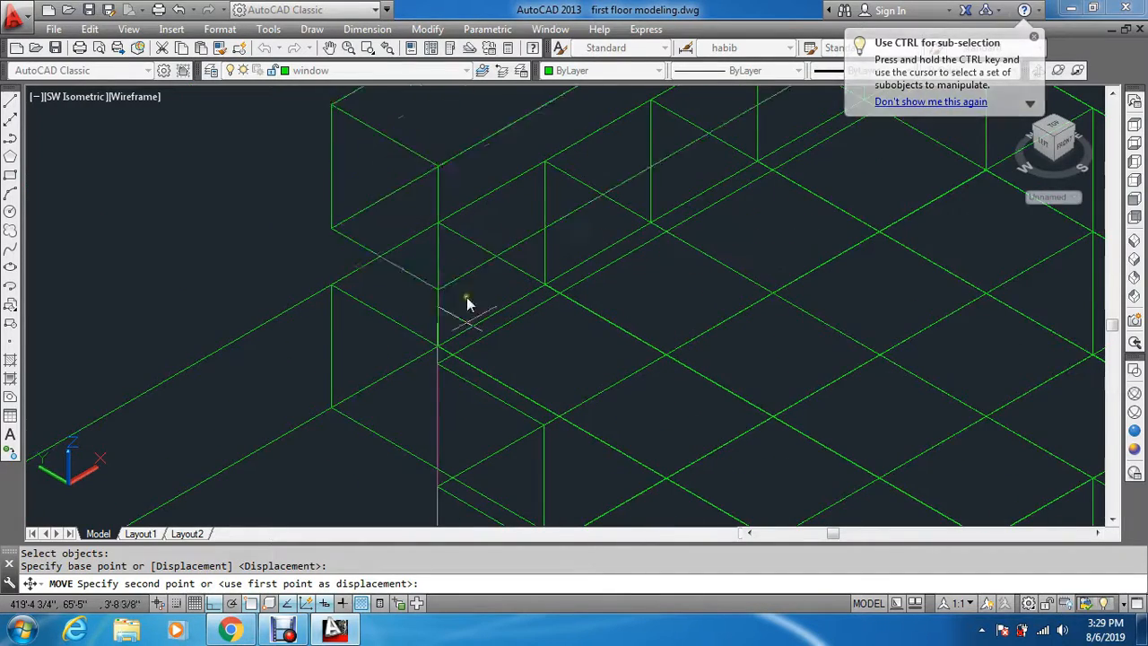
pyautogui.click(436, 364)
pyautogui.scroll(-4, 437, 363)
pyautogui.press('Escape')
# Move the landing slab straight up so its base is level with the top of the raised seventh tread
pyautogui.press('space')
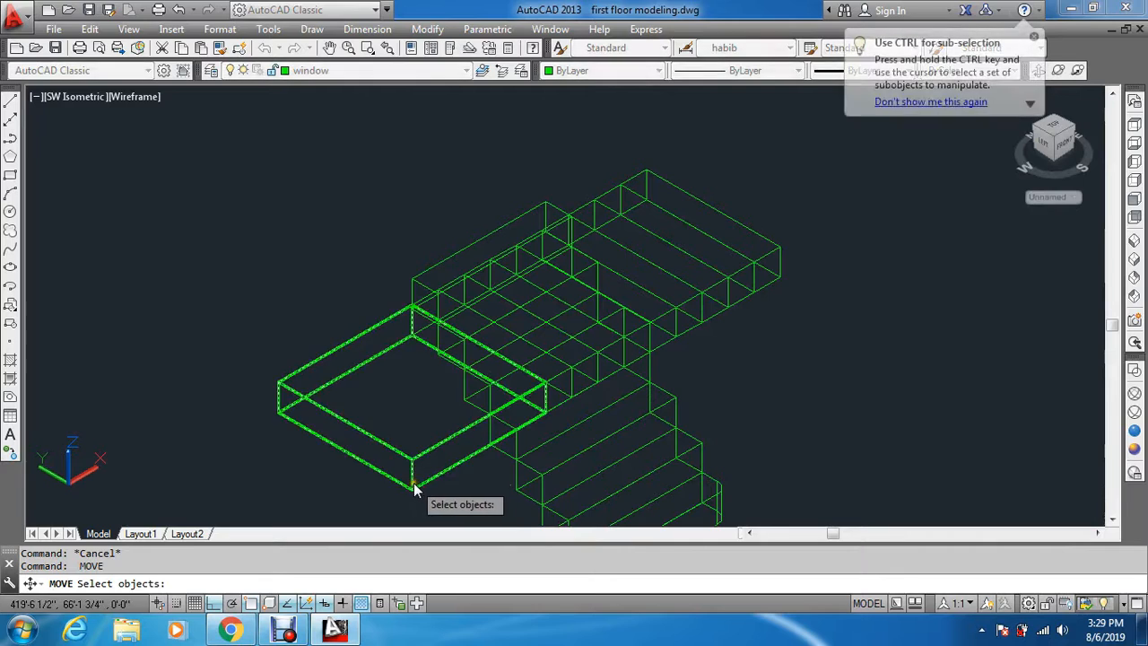
pyautogui.click(414, 483)
pyautogui.scroll(8, 415, 495)
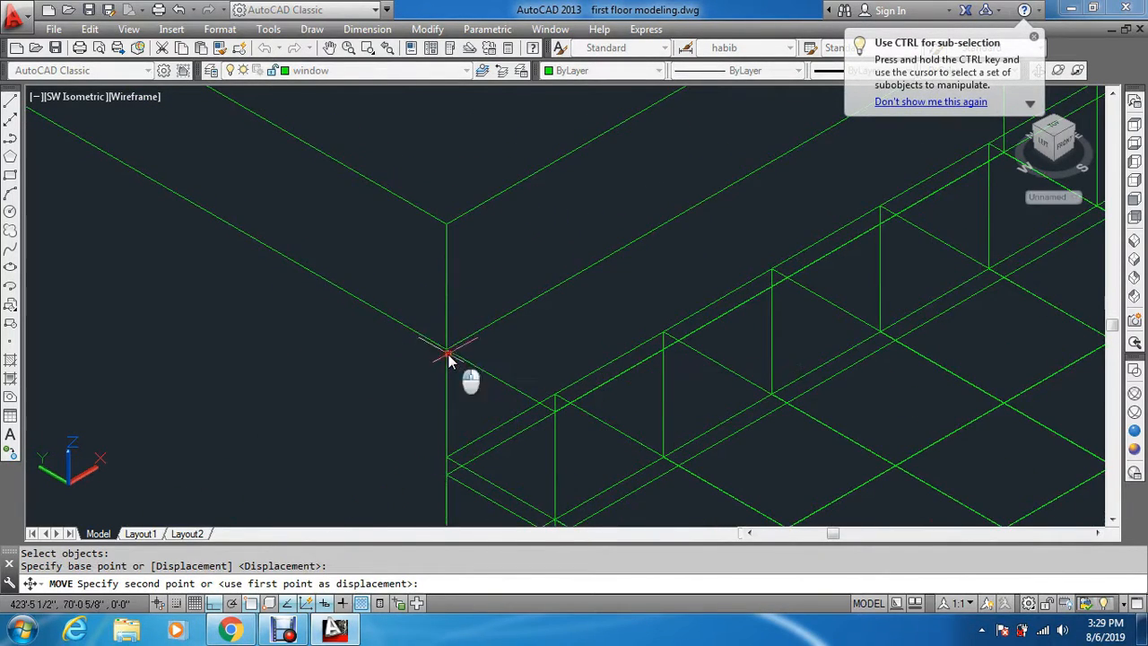
pyautogui.scroll(-5, 448, 357)
pyautogui.press('Escape')
# Move the upper flight's first tread, nearest the landing, straight up so its base sits level with the landing's top
pyautogui.press('space')
pyautogui.scroll(5, 450, 349)
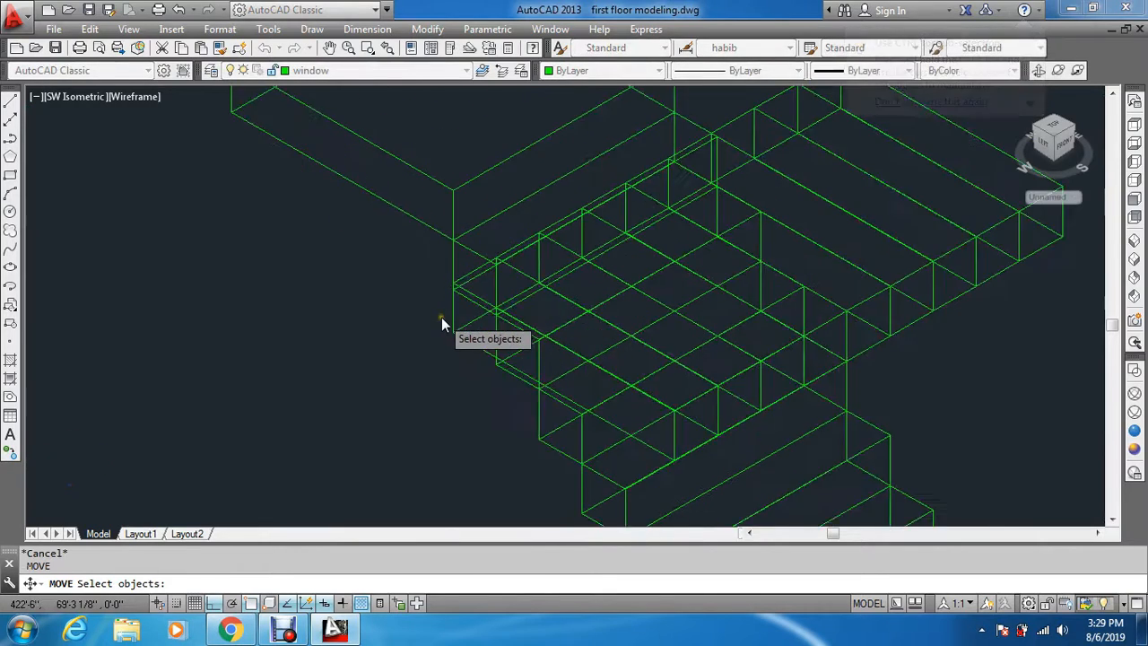
pyautogui.scroll(2, 444, 325)
pyautogui.press('space')
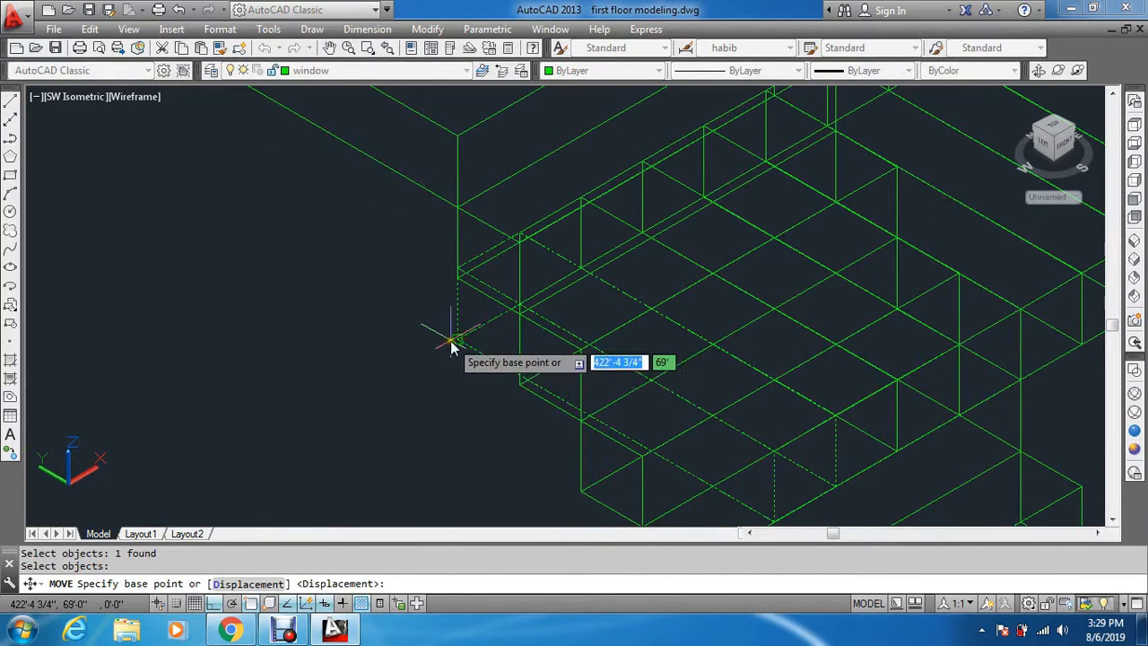
pyautogui.click(457, 344)
pyautogui.scroll(-5, 460, 394)
pyautogui.scroll(7, 422, 287)
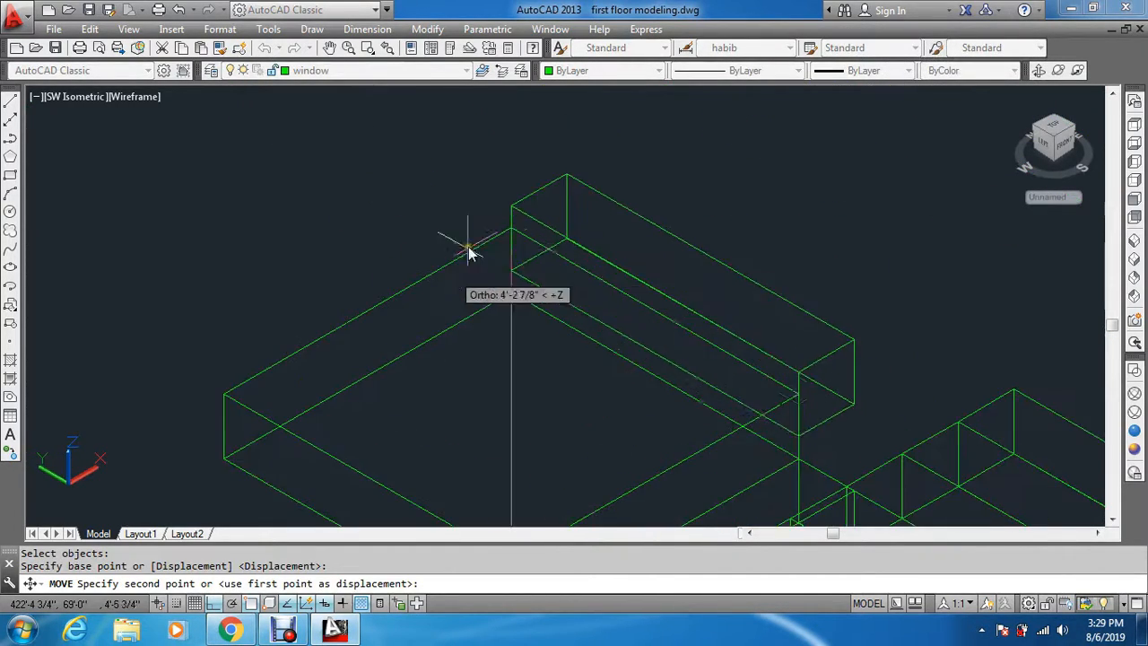
pyautogui.press('Escape')
pyautogui.scroll(-4, 538, 260)
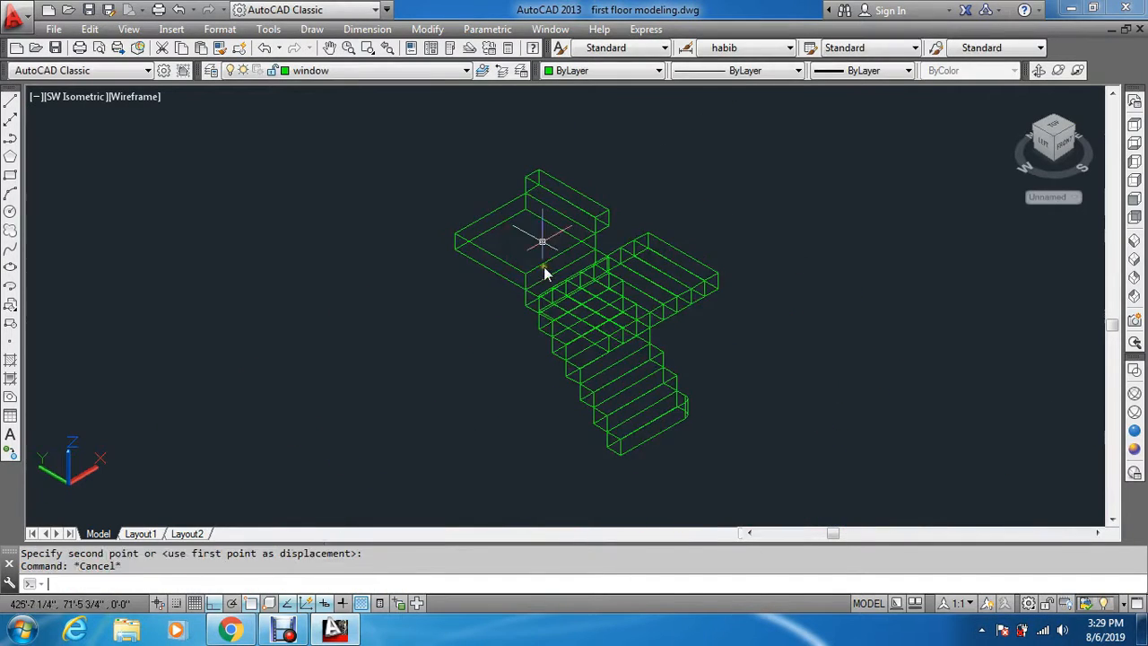
# Move the upper flight's second tread vertically from its bottom outer corner to the top level of the raised first tread
pyautogui.press('space')
pyautogui.scroll(4, 538, 331)
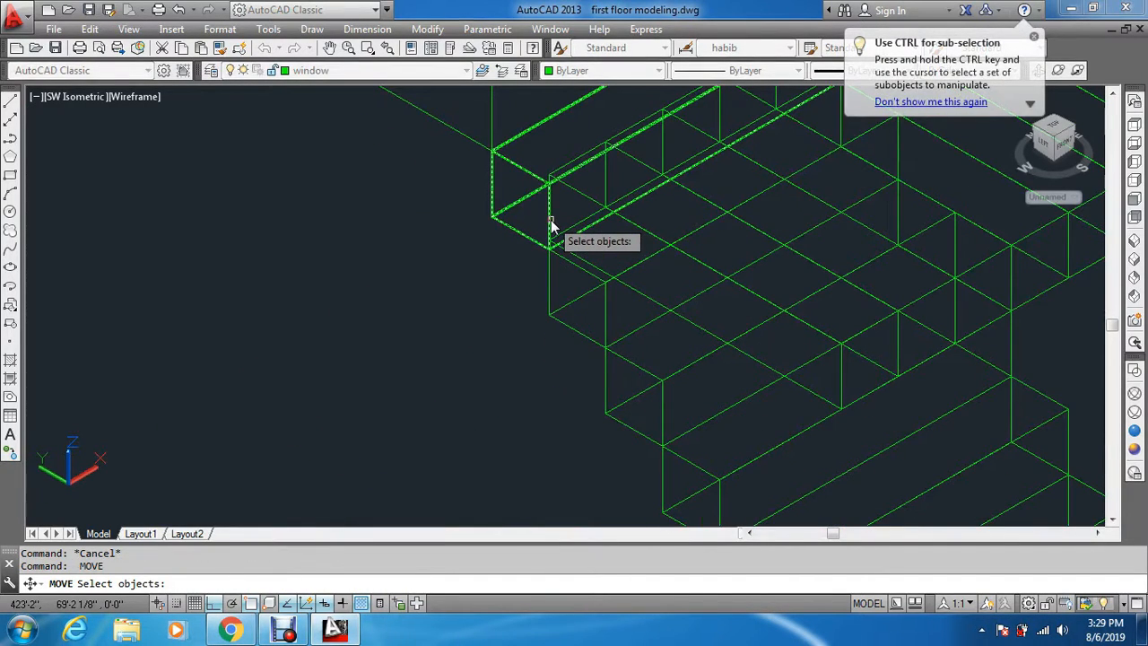
pyautogui.scroll(-2, 556, 243)
pyautogui.scroll(3, 755, 313)
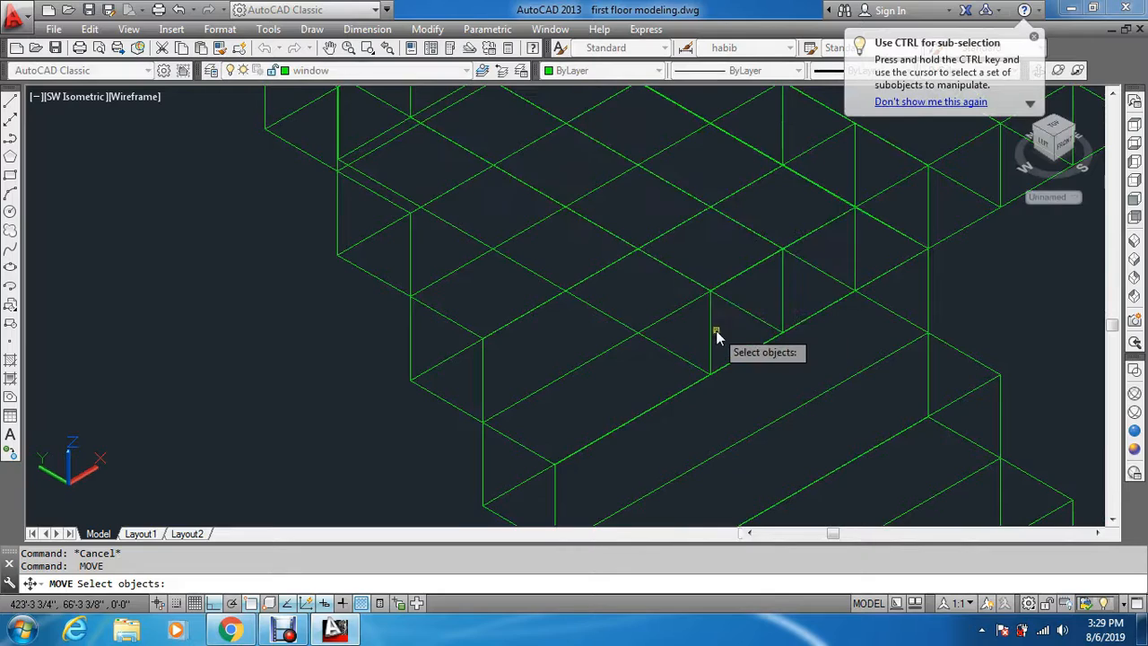
pyautogui.click(713, 338)
pyautogui.click(713, 338)
pyautogui.scroll(-2, 709, 368)
pyautogui.press('Return')
pyautogui.scroll(5, 592, 319)
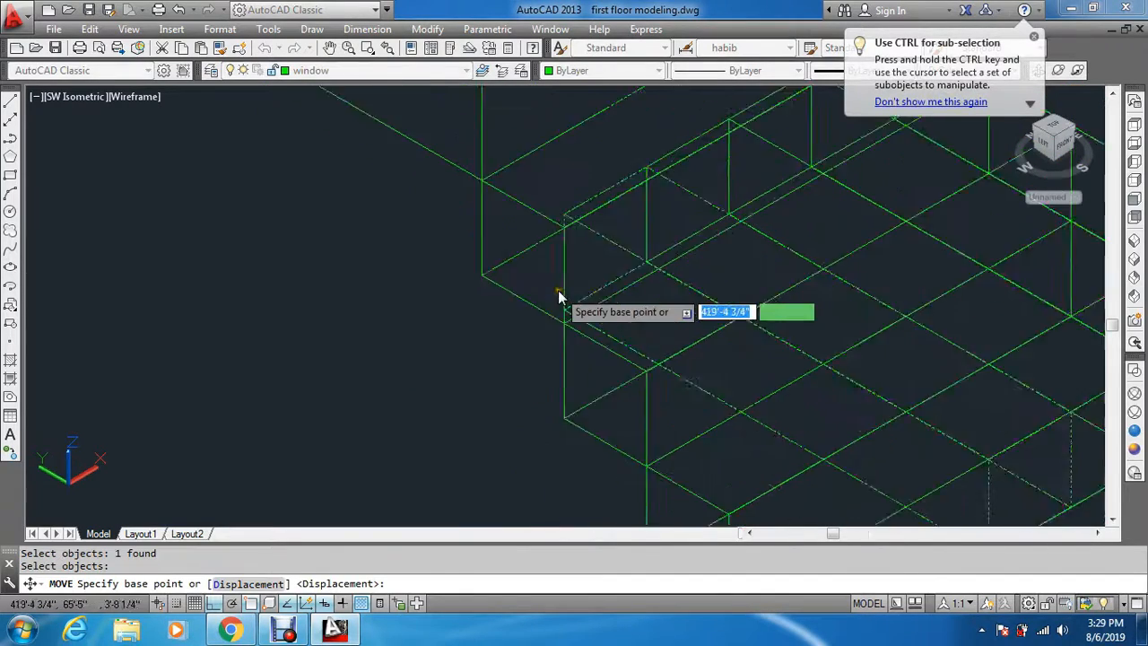
pyautogui.scroll(-4, 572, 339)
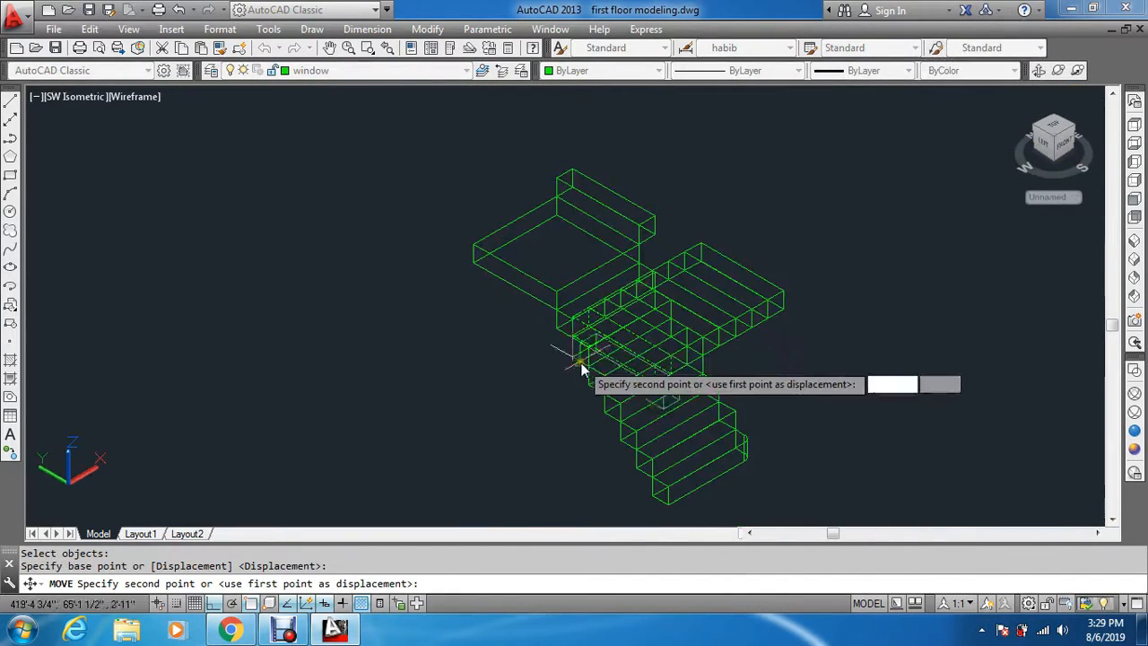
pyautogui.scroll(4, 585, 171)
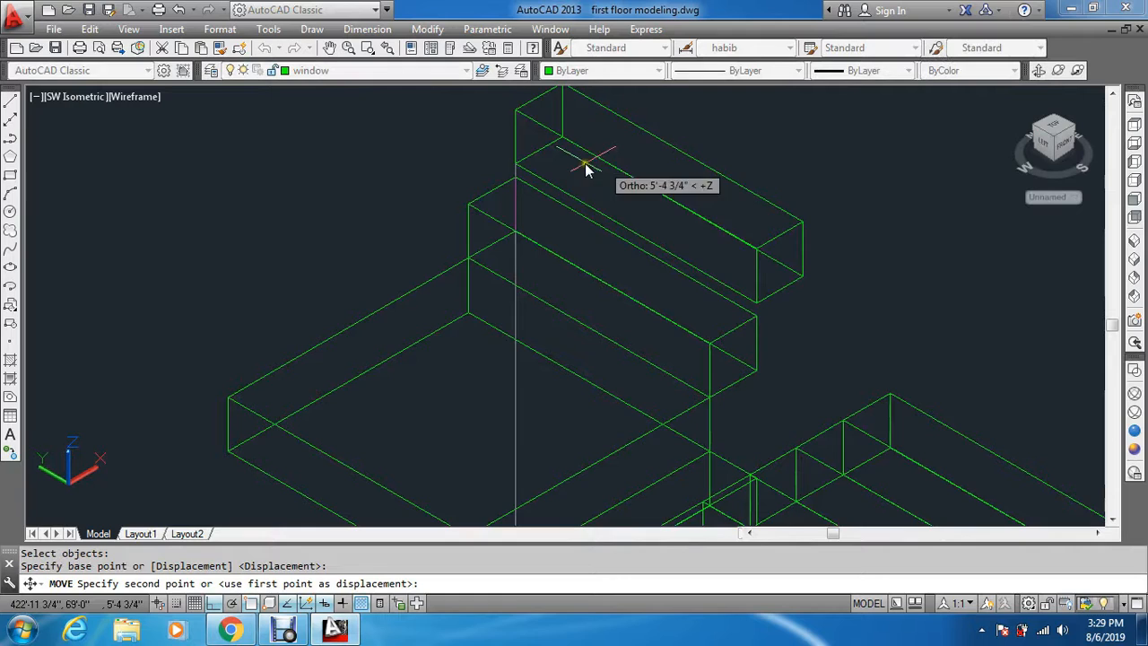
pyautogui.click(518, 185)
# Move the upper flight's third tread straight up to the top level of the raised second tread
pyautogui.press('Return')
pyautogui.scroll(-3, 590, 287)
pyautogui.scroll(4, 568, 251)
pyautogui.scroll(2, 568, 255)
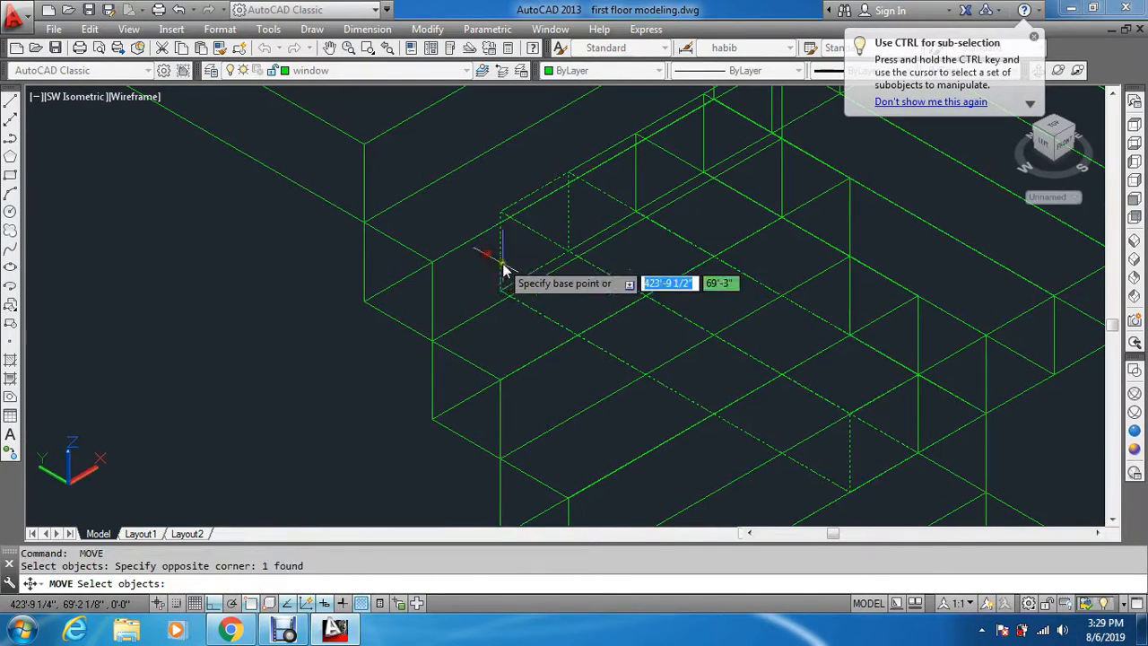
pyautogui.press('Return')
pyautogui.scroll(-3, 507, 269)
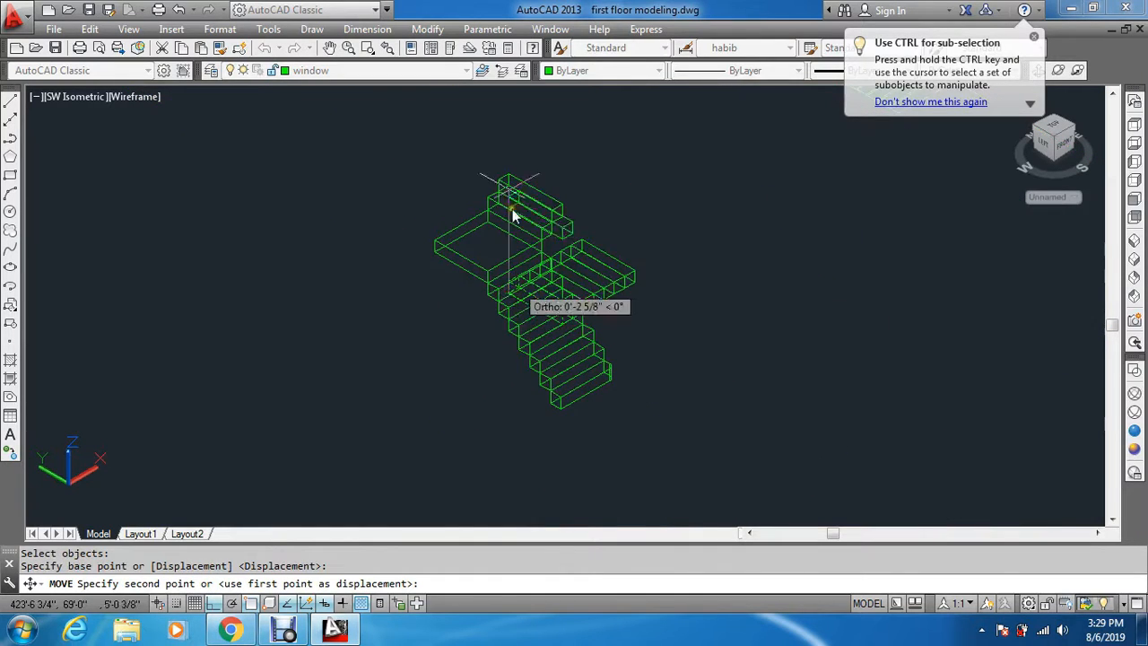
pyautogui.scroll(5, 502, 179)
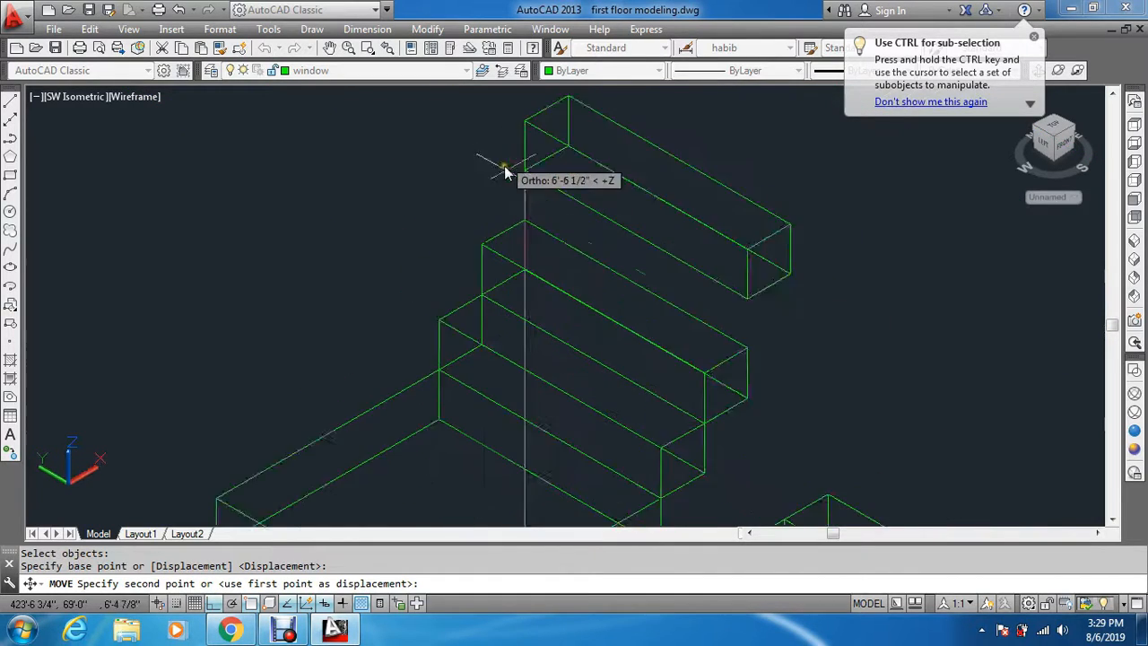
pyautogui.click(530, 246)
# Raise the upper flight's fourth tread vertically until its base meets the top of the raised third tread
pyautogui.scroll(-3, 548, 192)
pyautogui.press('Return')
pyautogui.scroll(5, 555, 261)
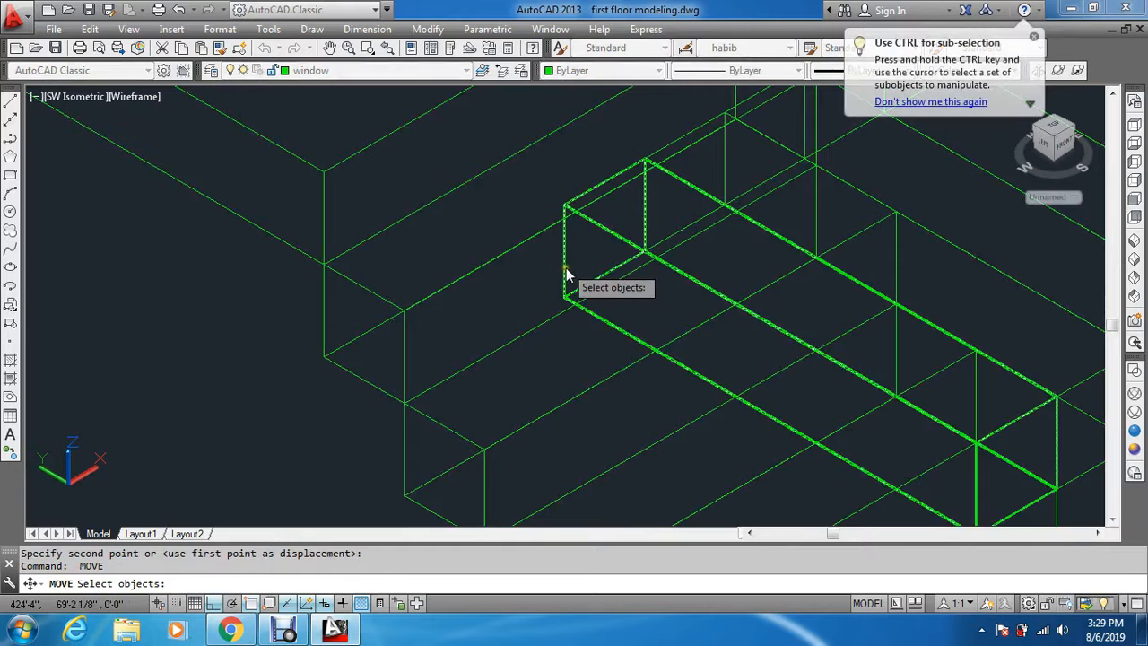
pyautogui.click(563, 279)
pyautogui.press('Return')
pyautogui.click(562, 300)
pyautogui.scroll(-4, 564, 320)
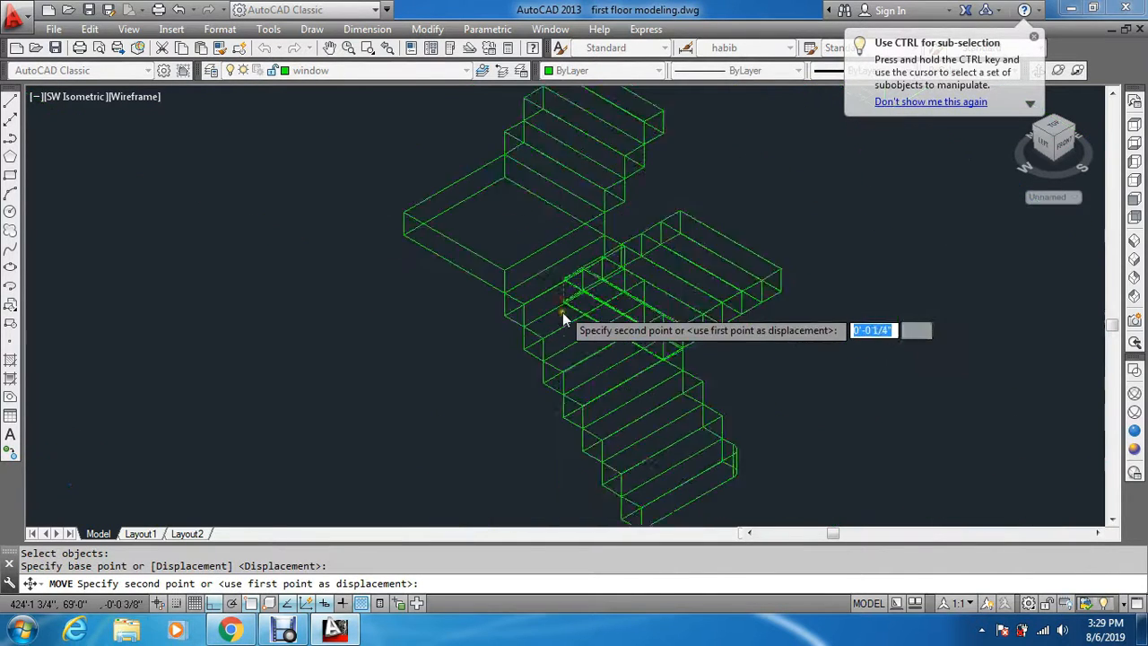
pyautogui.scroll(6, 567, 225)
pyautogui.click(563, 287)
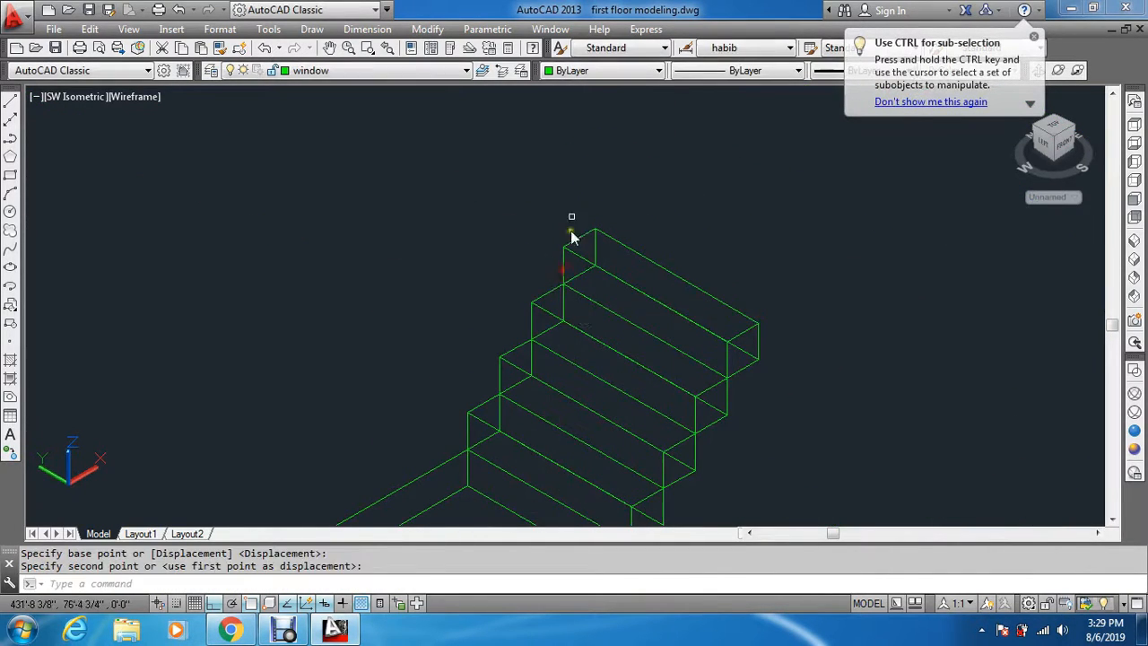
# Move the upper flight's fifth tread vertically from its bottom corner to the top level of the raised fourth tread
pyautogui.press('Escape')
pyautogui.scroll(-4, 581, 260)
pyautogui.press('Return')
pyautogui.scroll(5, 587, 300)
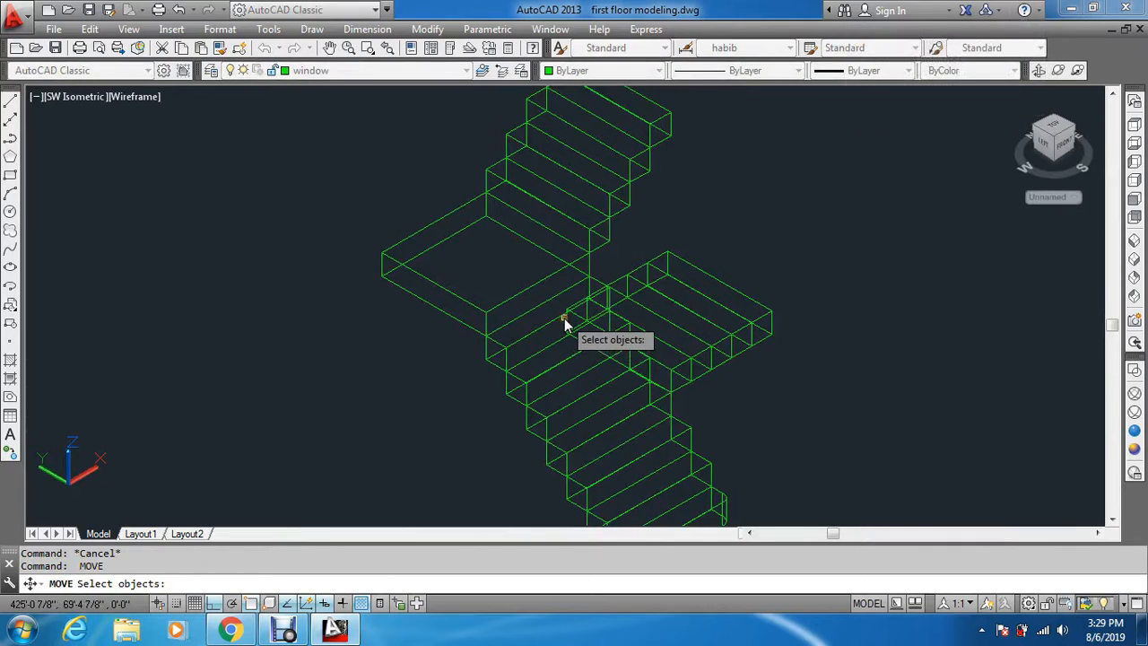
pyautogui.press('Return')
pyautogui.scroll(5, 565, 310)
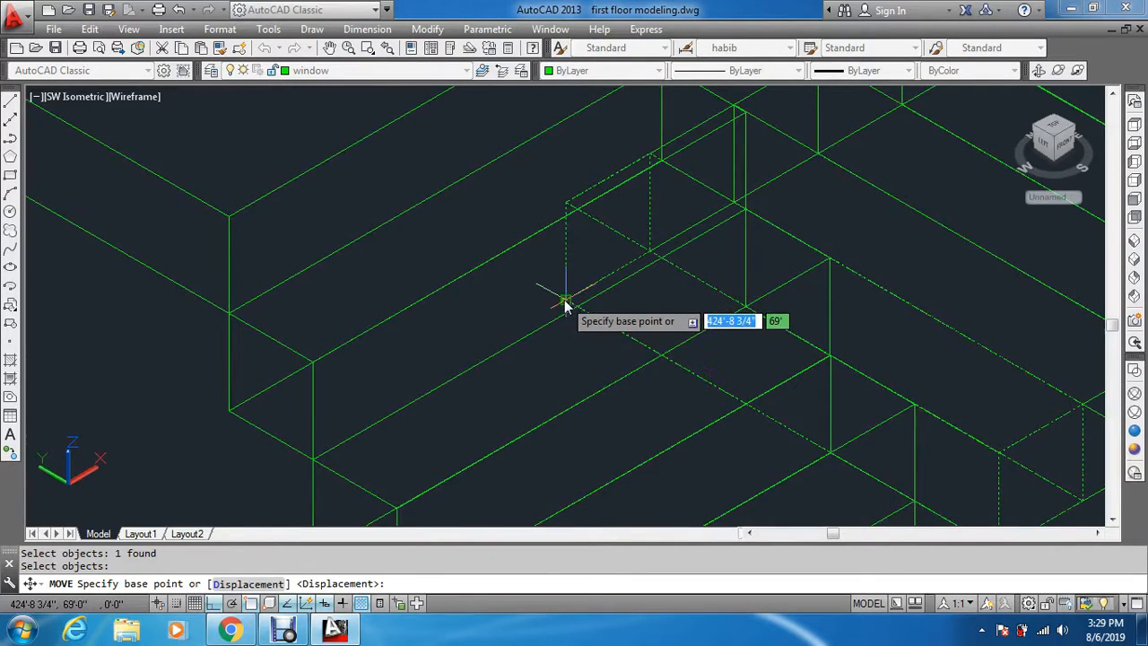
pyautogui.click(565, 306)
pyautogui.scroll(-4, 567, 310)
pyautogui.scroll(5, 569, 170)
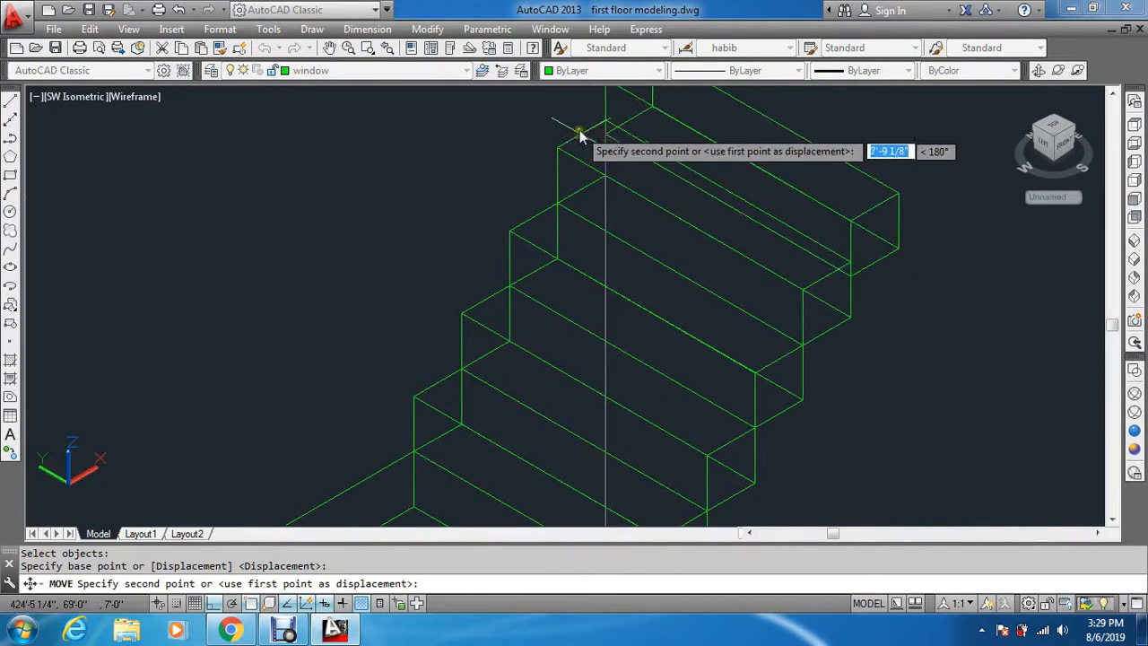
pyautogui.click(606, 120)
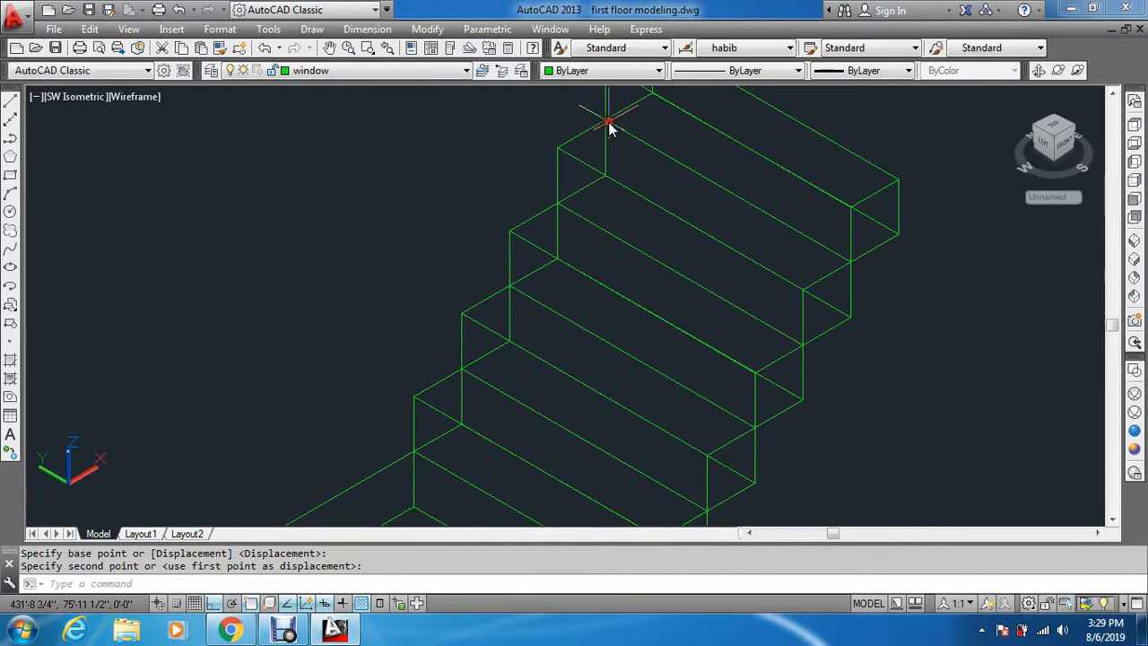
# Move the upper flight's sixth tread straight up so its base is level with the top of the raised fifth tread
pyautogui.scroll(-5, 658, 257)
pyautogui.press('Return')
pyautogui.scroll(4, 692, 318)
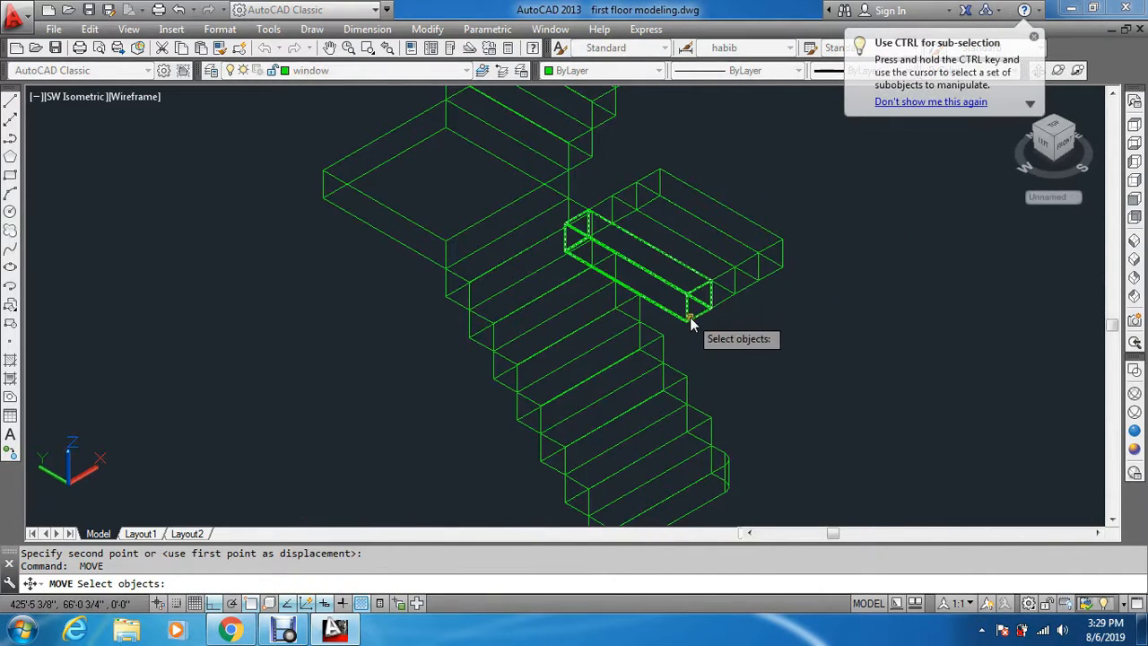
pyautogui.scroll(5, 673, 330)
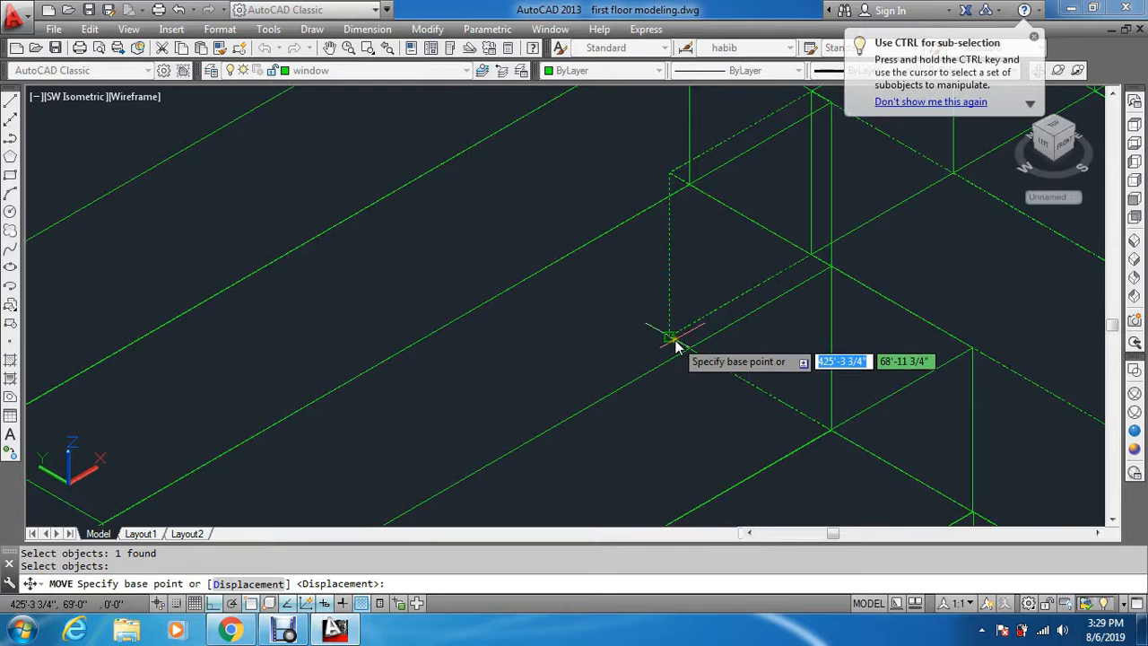
pyautogui.click(668, 344)
pyautogui.scroll(-5, 663, 376)
pyautogui.scroll(5, 645, 128)
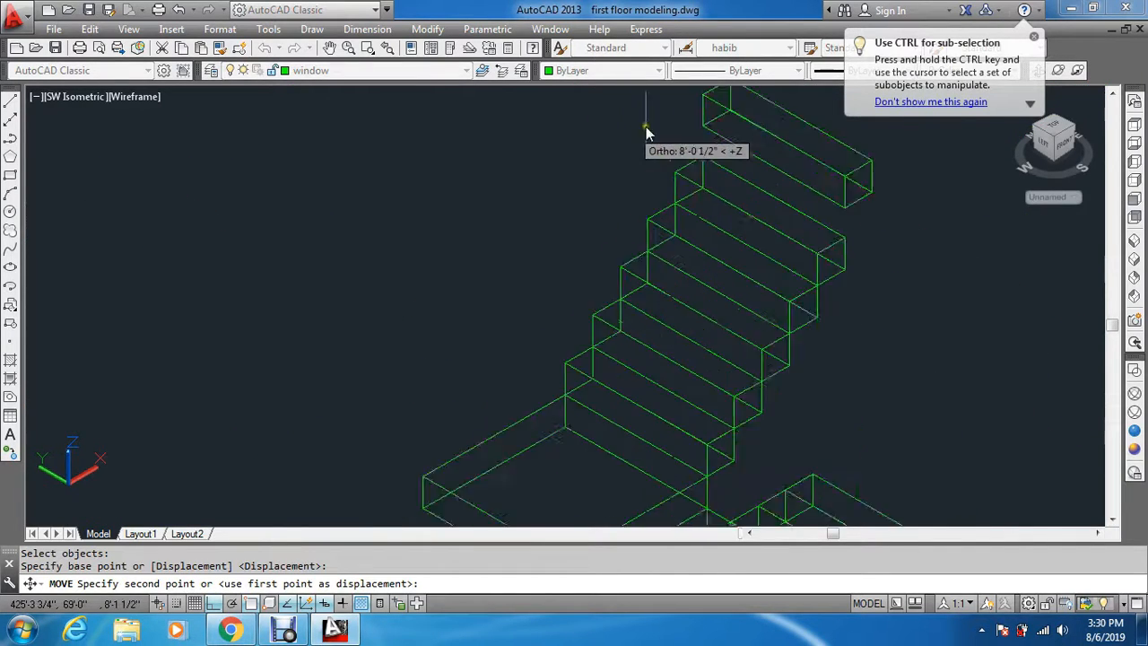
pyautogui.click(744, 177)
# Move the upper flight's seventh tread vertically from its bottom outer corner to the top level of the raised sixth tread
pyautogui.scroll(-5, 758, 310)
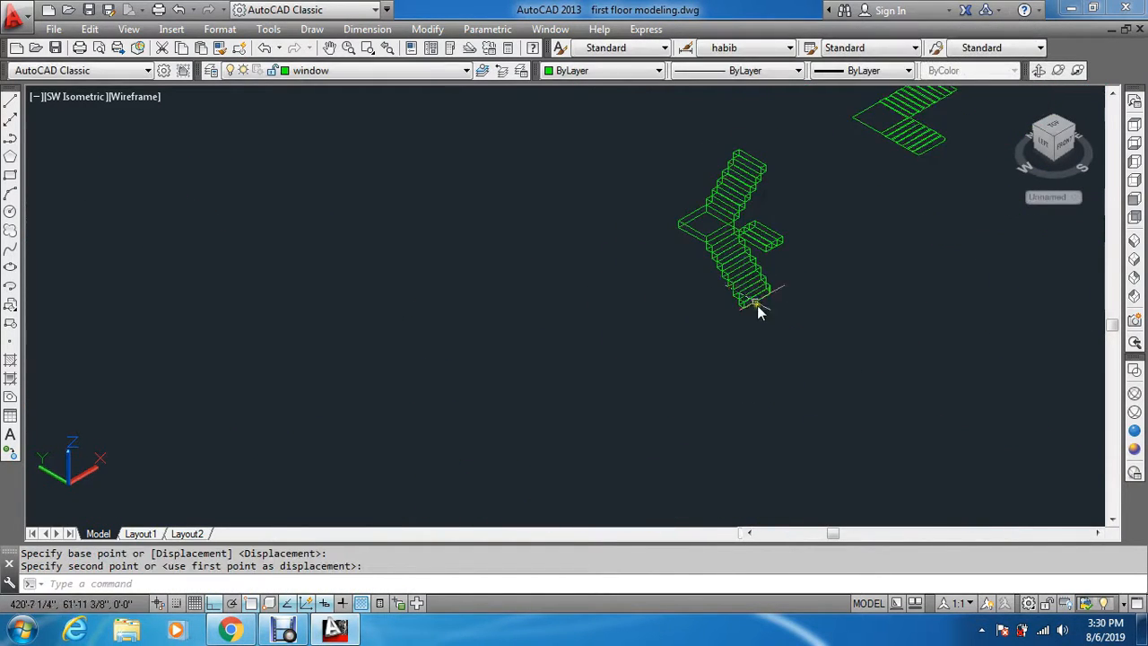
pyautogui.press('space')
pyautogui.scroll(2, 766, 260)
pyautogui.click(771, 285)
pyautogui.press('space')
pyautogui.scroll(6, 697, 248)
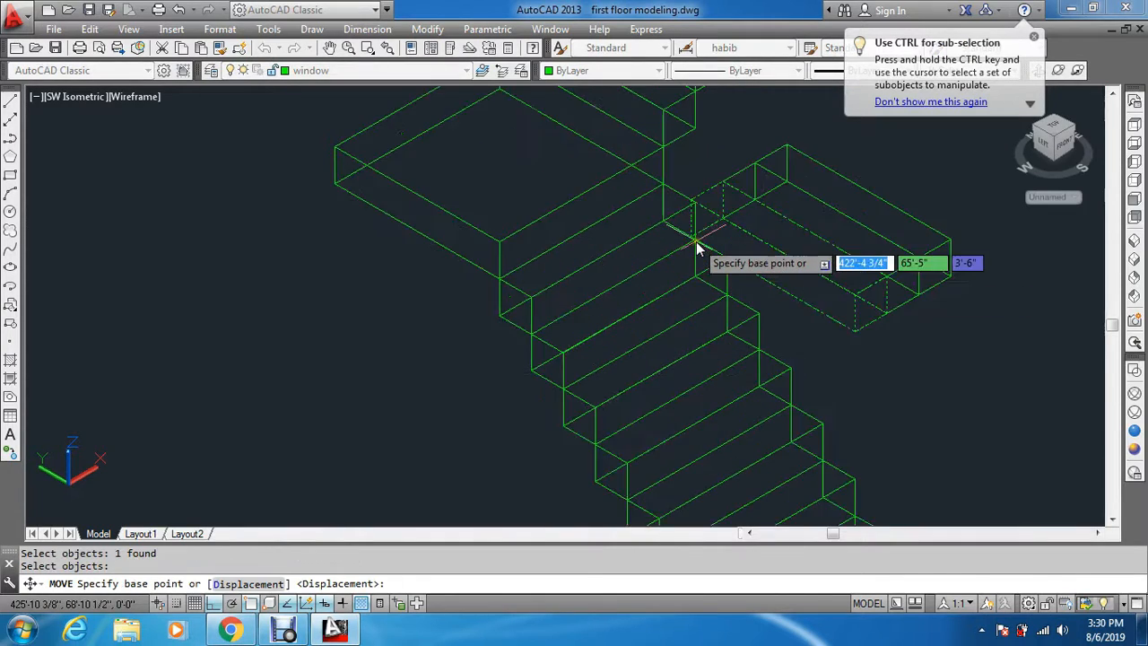
pyautogui.click(667, 227)
pyautogui.scroll(-8, 687, 251)
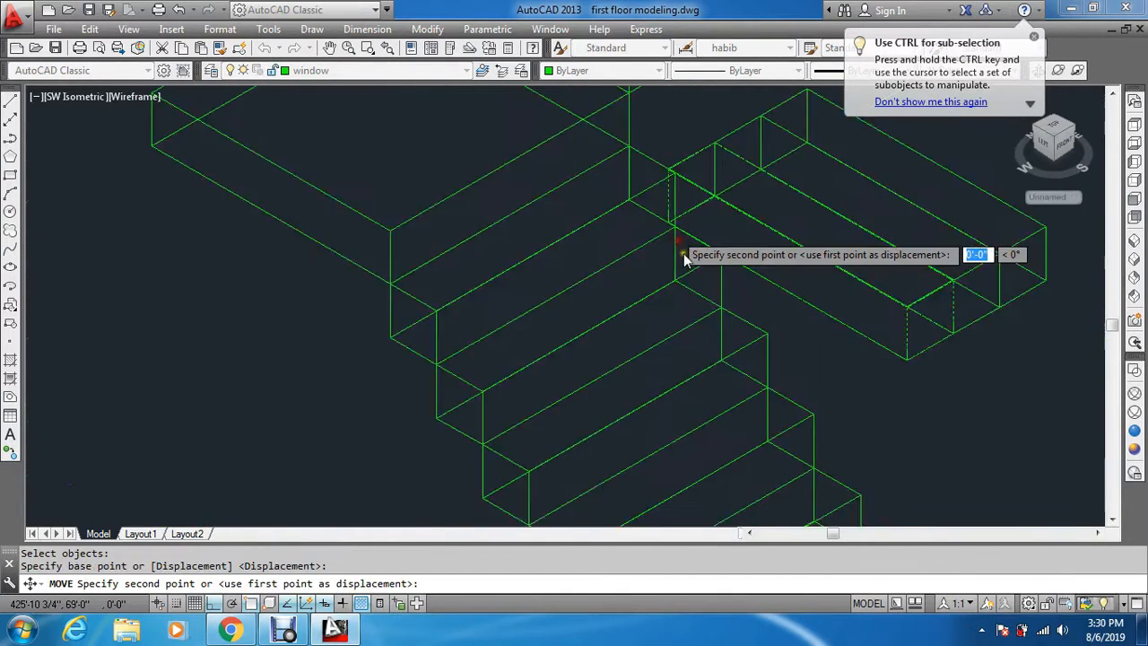
pyautogui.scroll(4, 698, 94)
pyautogui.scroll(4, 672, 164)
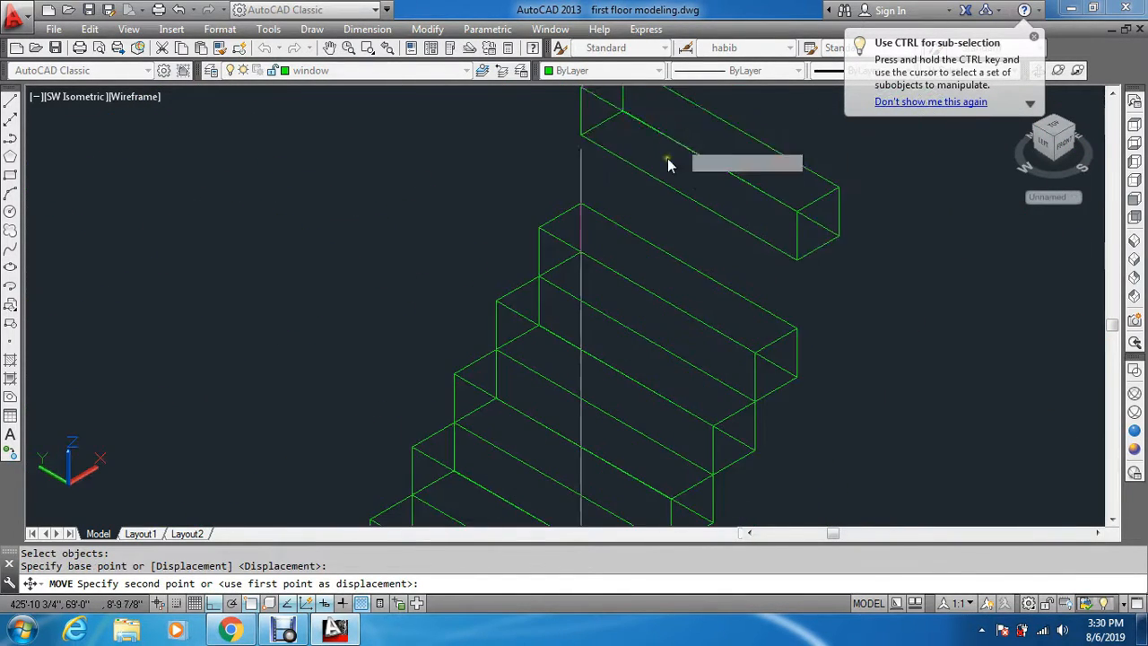
pyautogui.click(584, 208)
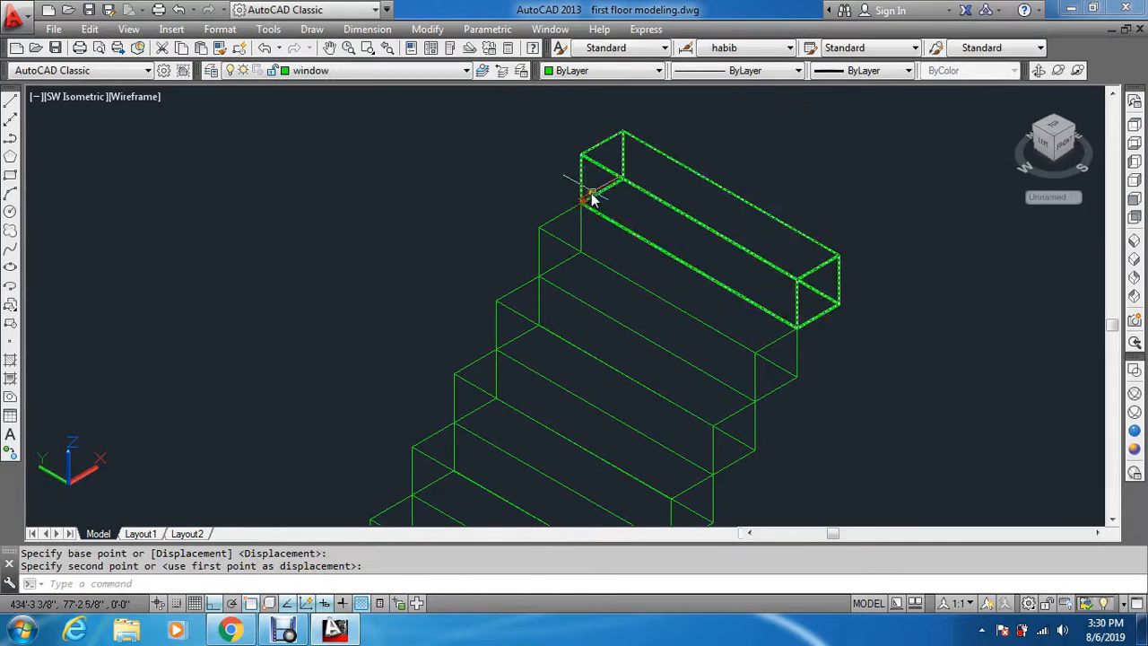
# Raise the upper flight's eighth tread straight up to the top level of the raised seventh tread
pyautogui.scroll(-5, 655, 260)
pyautogui.scroll(3, 610, 260)
pyautogui.press('space')
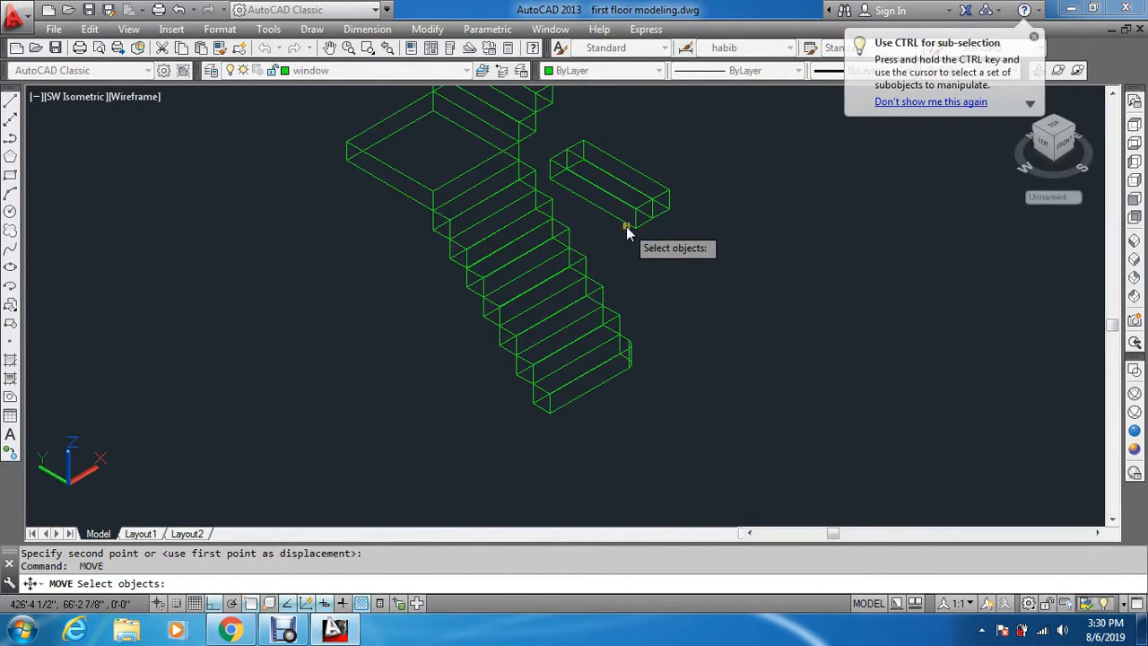
pyautogui.scroll(4, 543, 177)
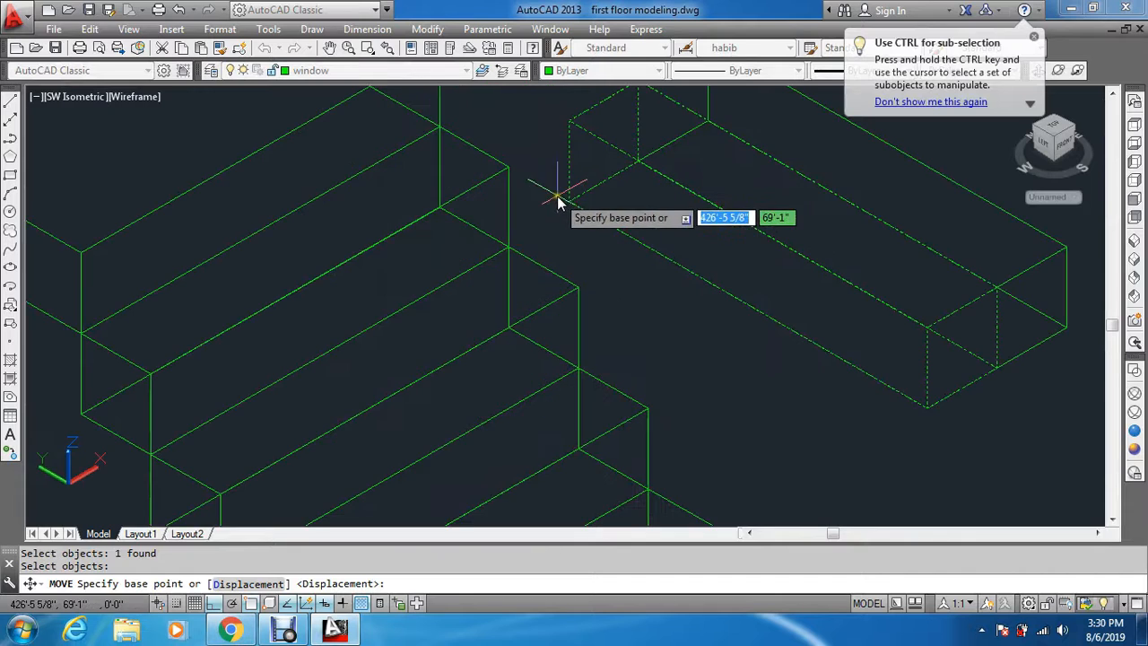
pyautogui.click(568, 206)
pyautogui.scroll(-4, 597, 266)
pyautogui.scroll(5, 604, 113)
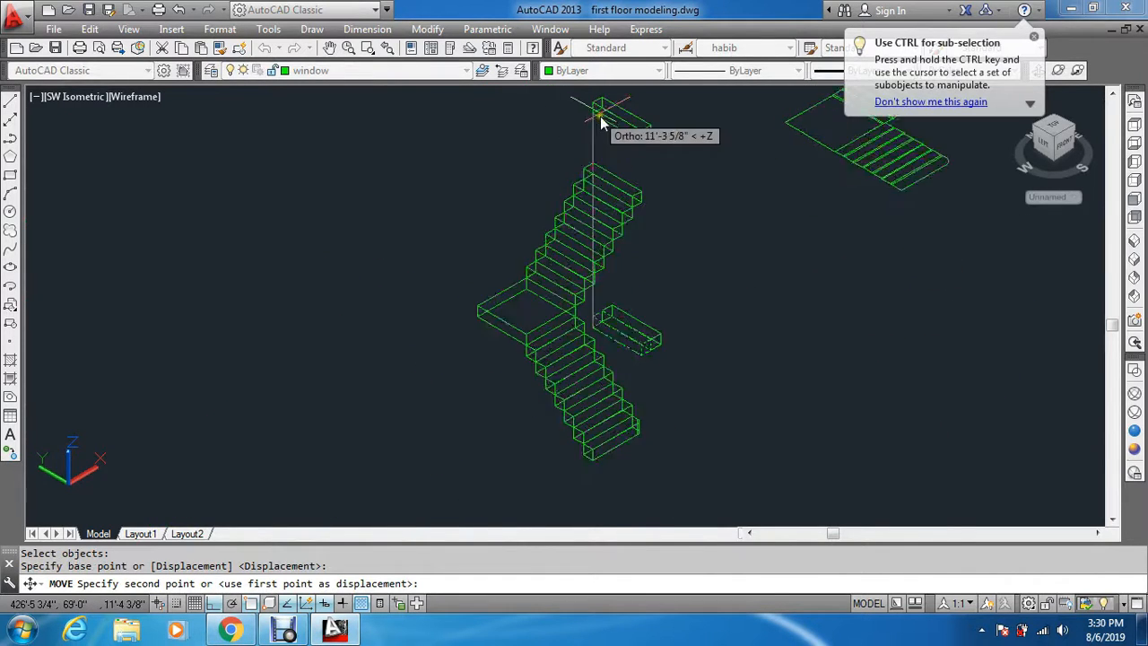
pyautogui.click(595, 206)
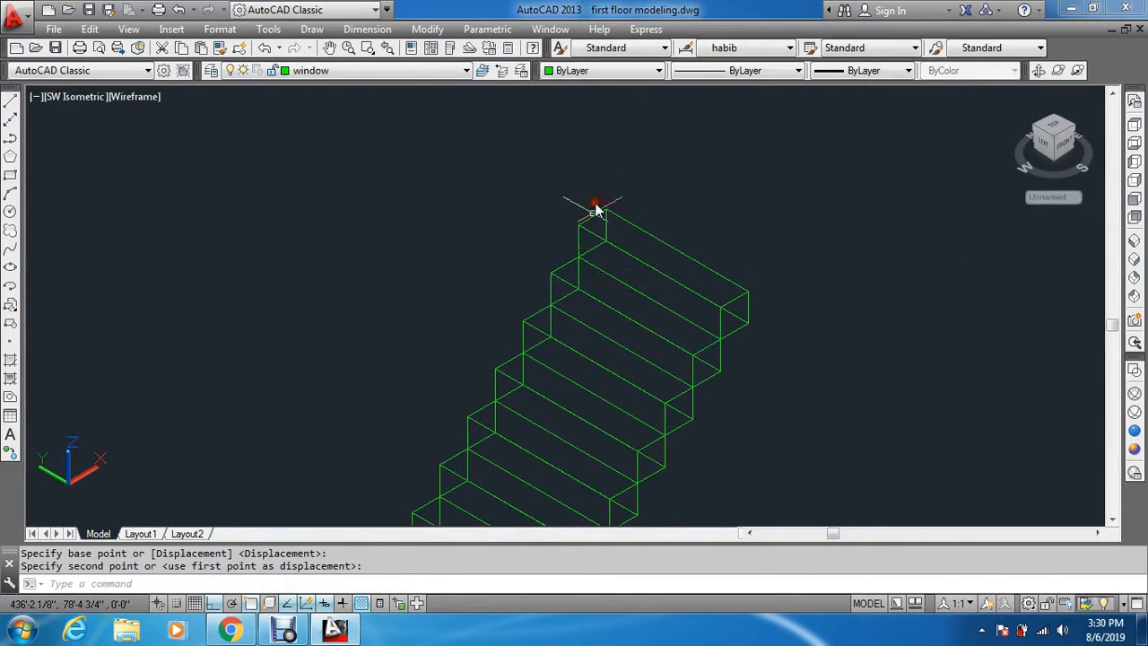
# Move the last remaining ground-level tread vertically onto the top level of the raised eighth tread to complete the upper flight
pyautogui.scroll(-4, 605, 260)
pyautogui.press('Return')
pyautogui.click(615, 320)
pyautogui.press('Return')
pyautogui.scroll(5, 615, 325)
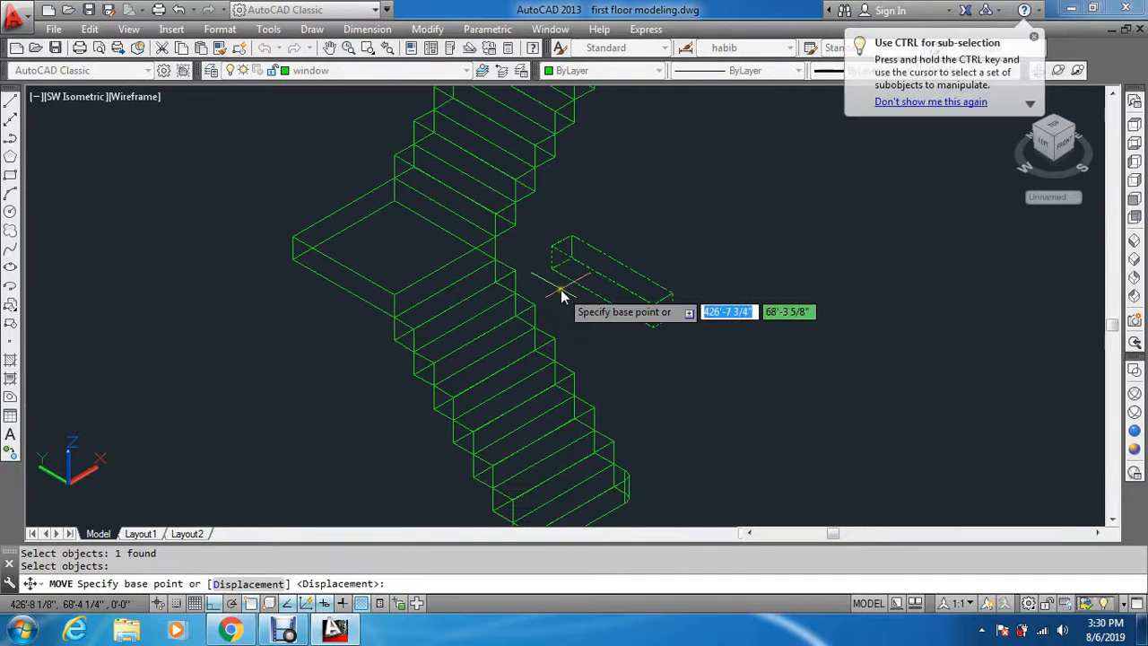
pyautogui.scroll(-4, 565, 282)
pyautogui.scroll(6, 565, 233)
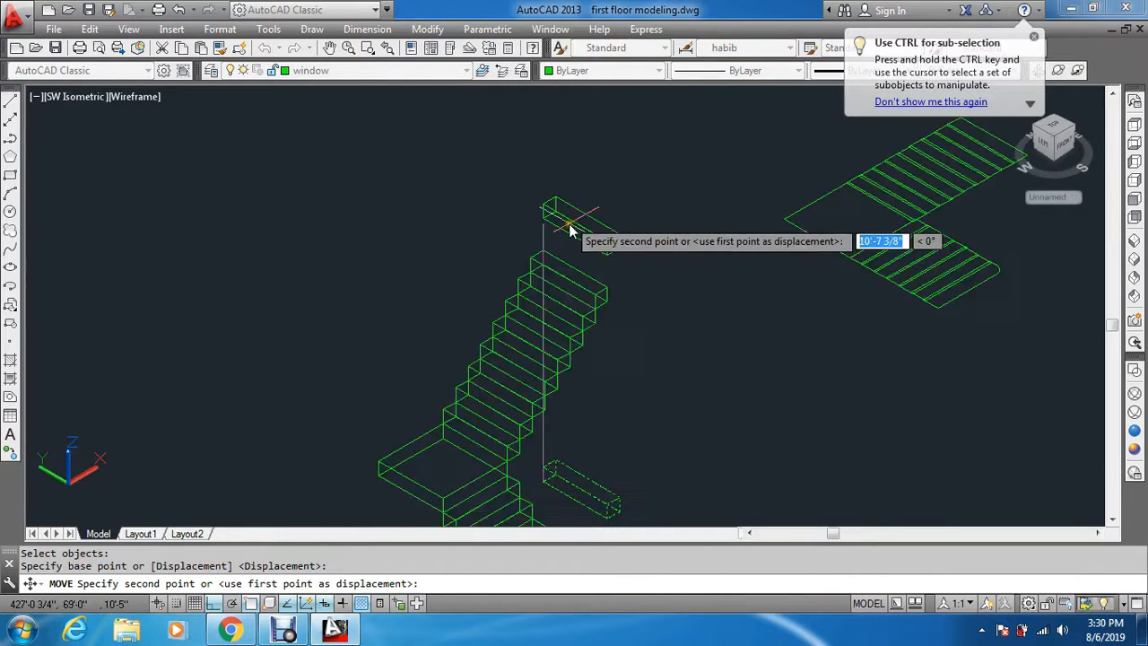
pyautogui.press('Escape')
pyautogui.press('Escape')
pyautogui.scroll(-5, 617, 276)
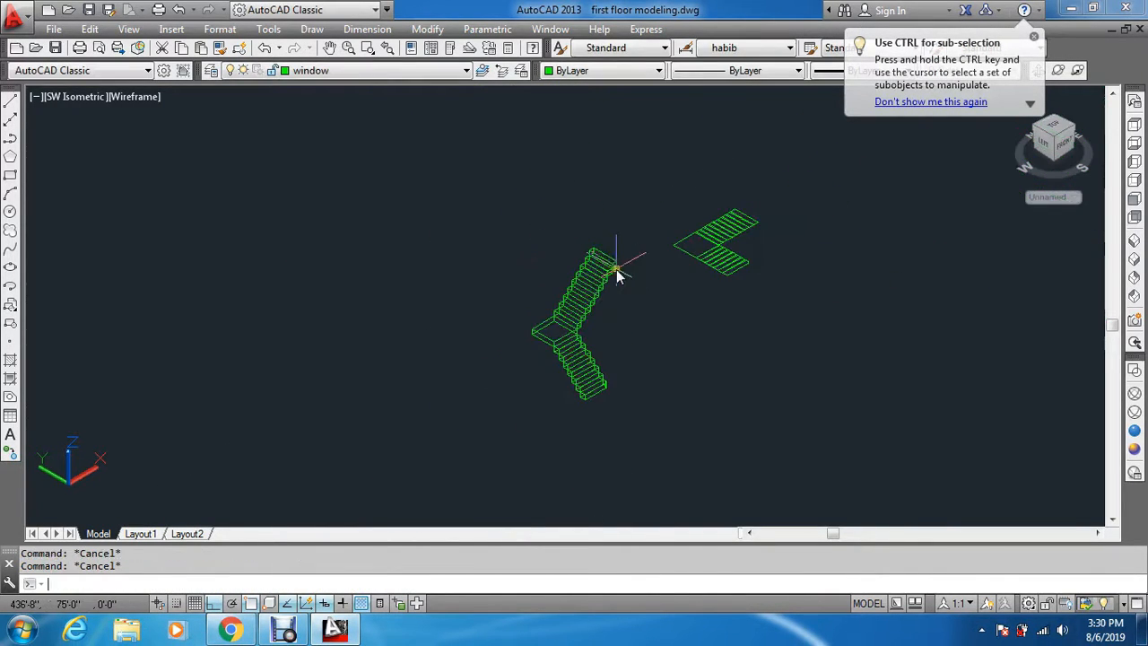
# Extrude all the tread and landing outlines of the second stair plan to a height of 1 inch
pyautogui.write('ext')
pyautogui.press('Return')
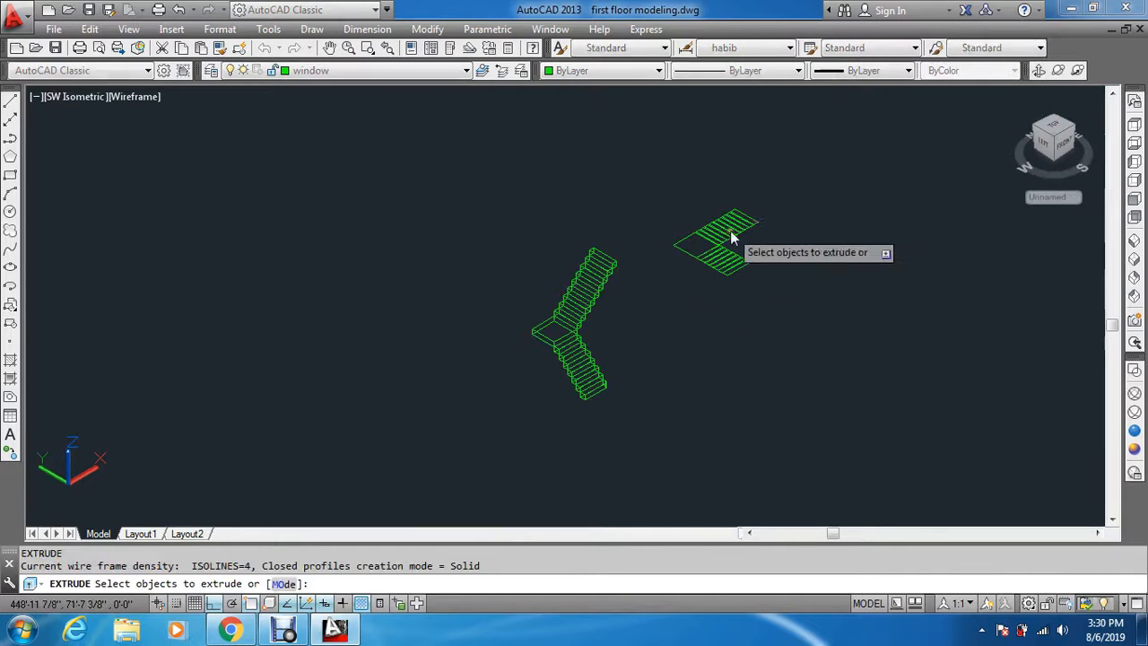
pyautogui.click(790, 185)
pyautogui.click(698, 283)
pyautogui.press('Return')
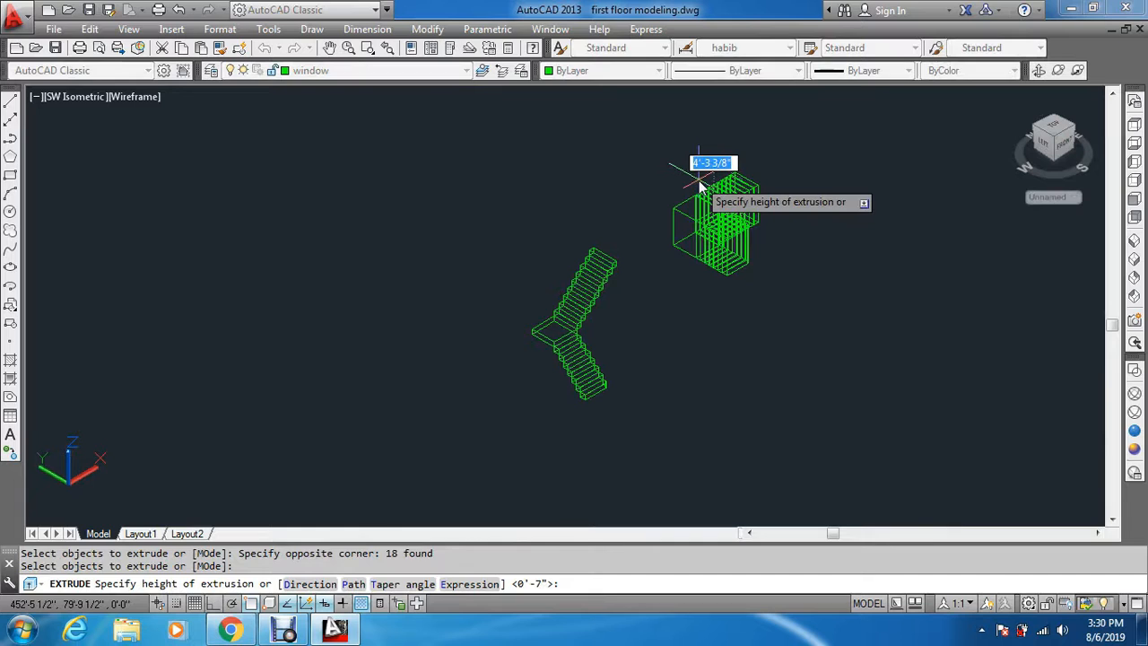
pyautogui.write('1')
pyautogui.press('Return')
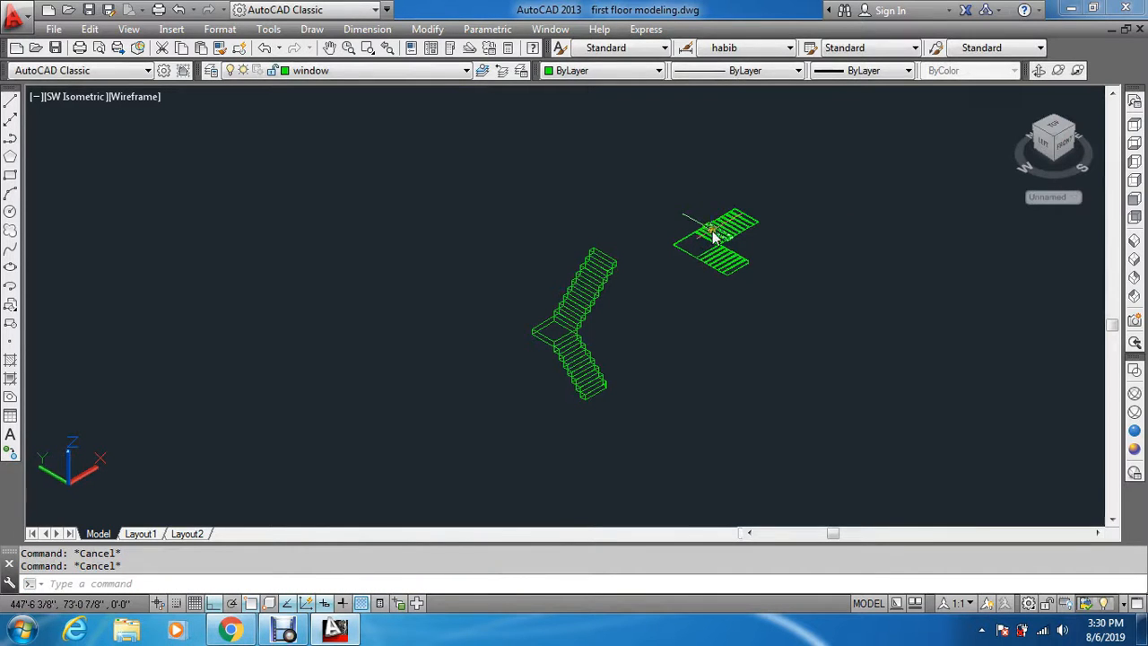
# Move the rounded-end thin slab onto the solid staircase's lowest step, matching its rear bottom corner to the base of the second riser
pyautogui.write('m')
pyautogui.press('Return')
pyautogui.scroll(5, 727, 278)
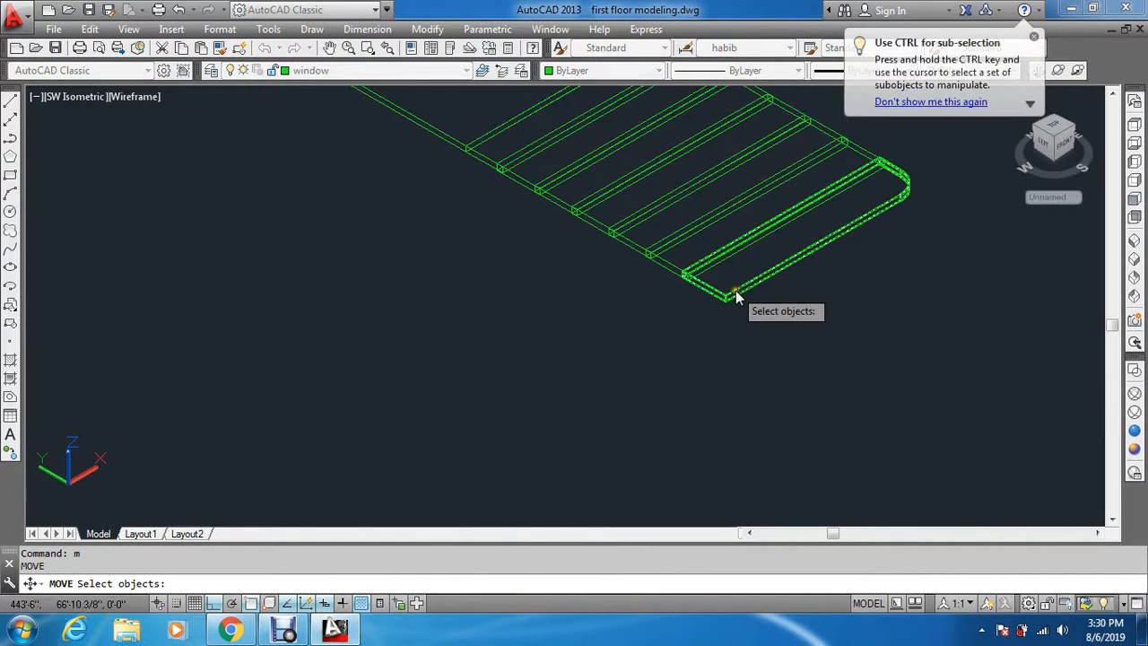
pyautogui.scroll(3, 691, 279)
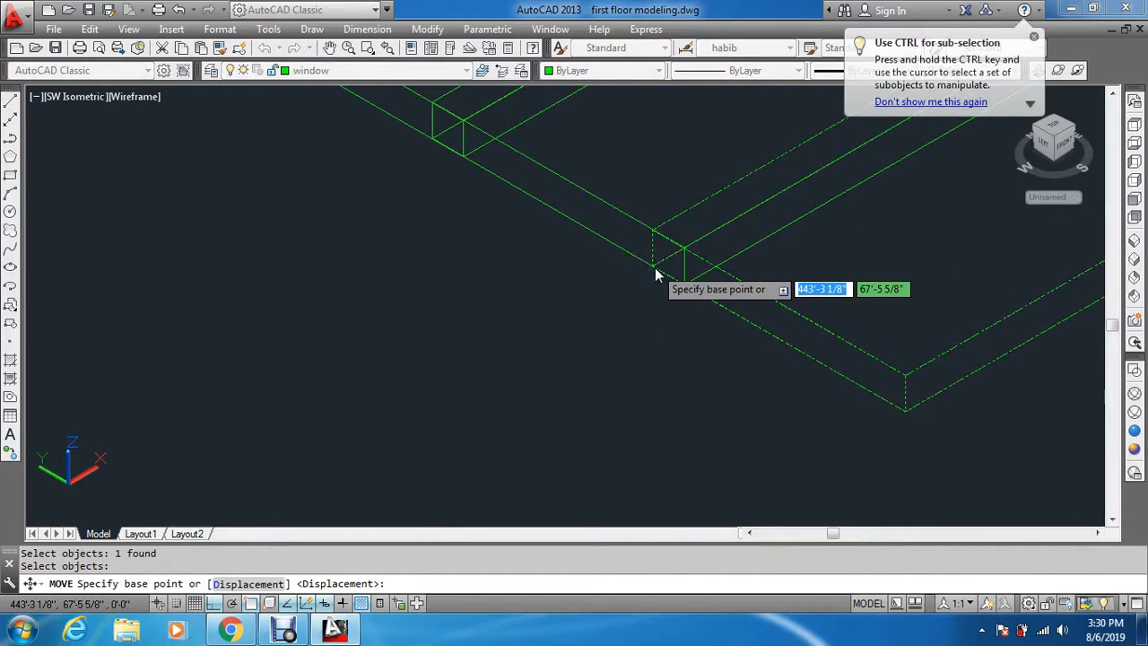
pyautogui.click(656, 274)
pyautogui.scroll(-10, 660, 248)
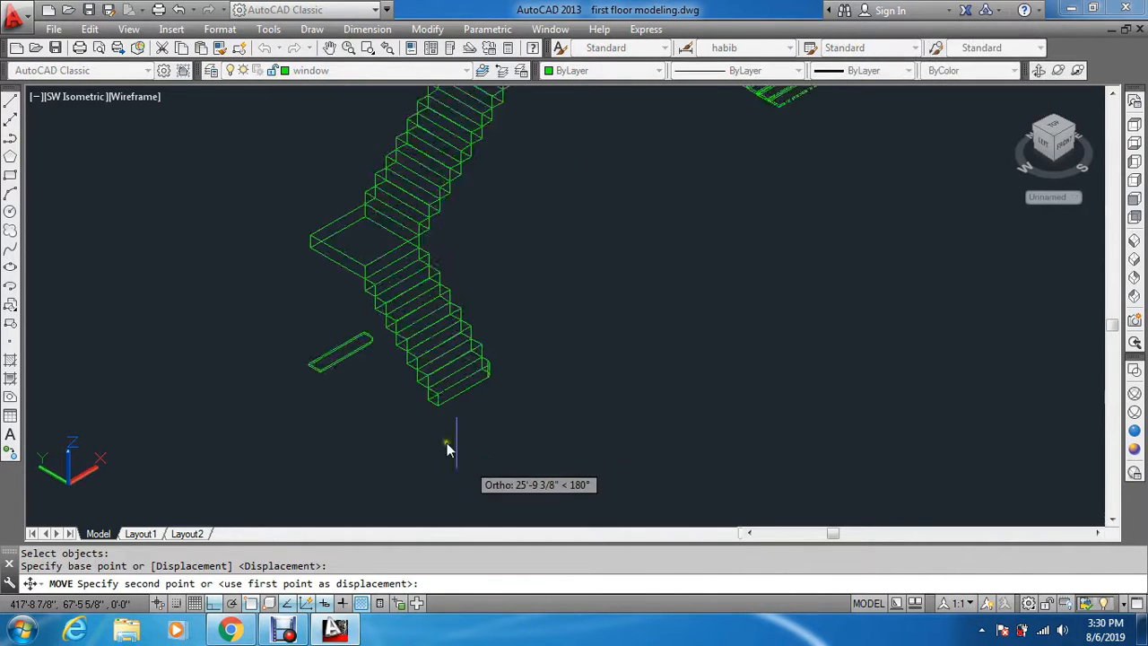
pyautogui.scroll(5, 407, 363)
pyautogui.click(424, 353)
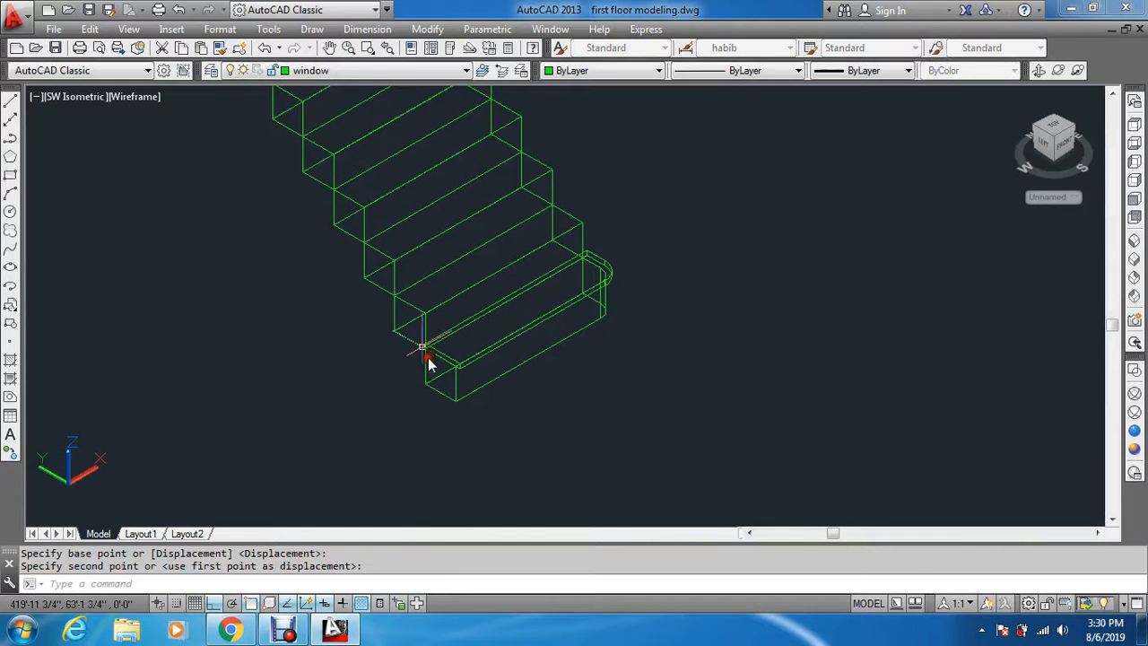
# Move the next thin tread slab by its rear bottom corner onto the lower flight's second step, against the third riser
pyautogui.scroll(-6, 475, 410)
pyautogui.press('Return')
pyautogui.scroll(5, 693, 186)
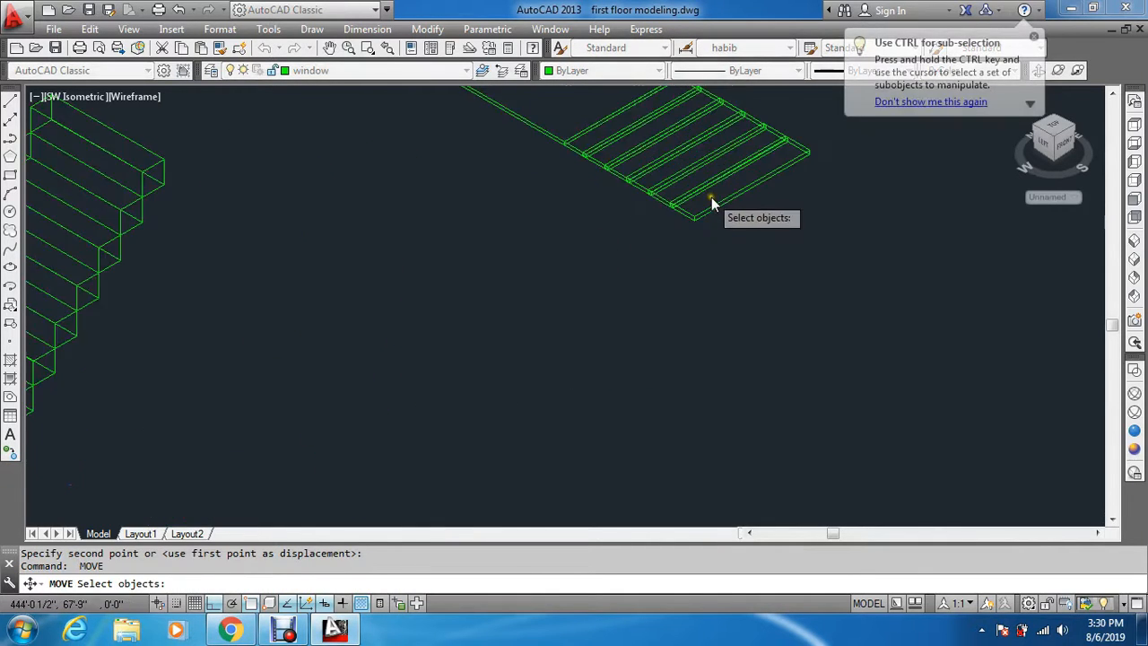
pyautogui.click(712, 217)
pyautogui.press('Return')
pyautogui.scroll(4, 637, 169)
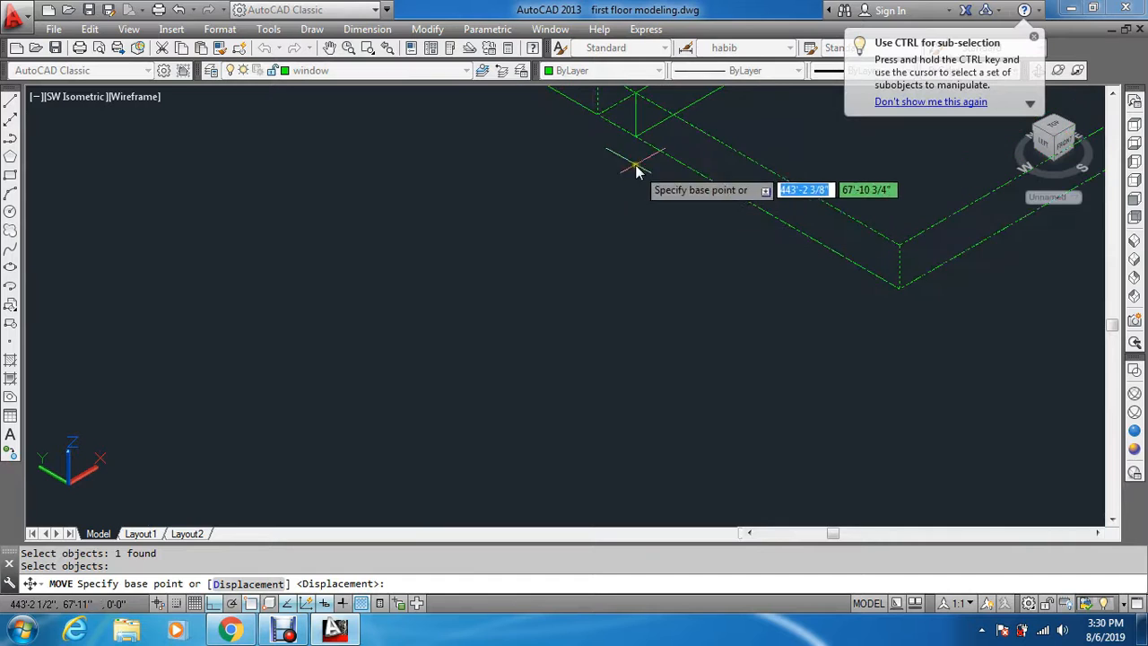
pyautogui.click(599, 119)
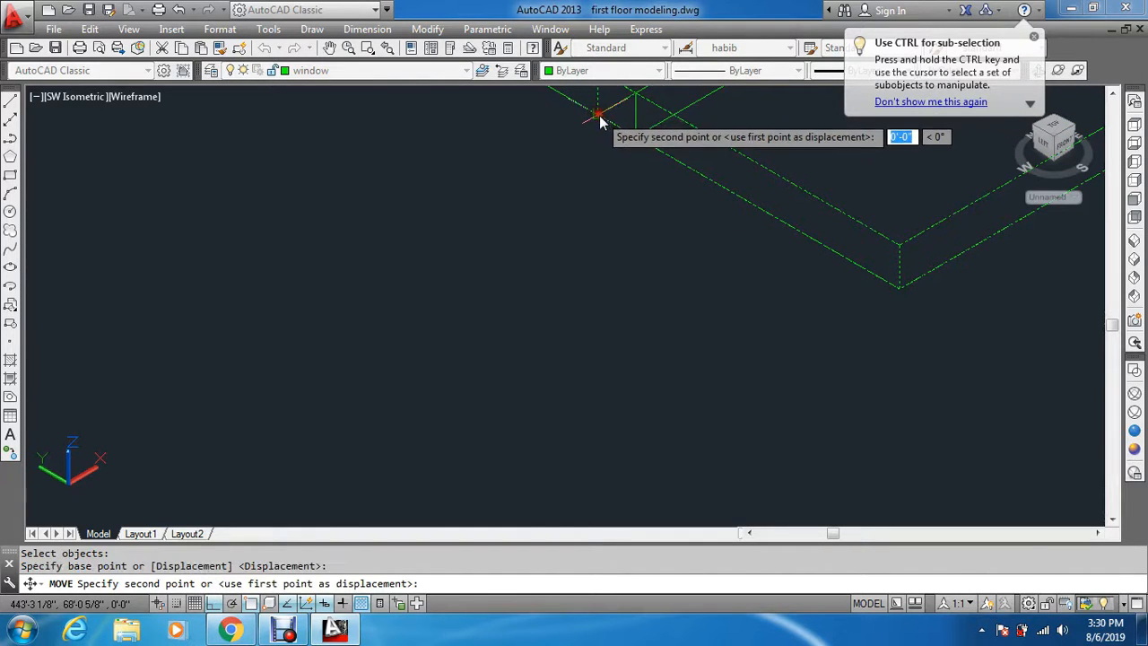
pyautogui.scroll(-6, 615, 185)
pyautogui.scroll(5, 574, 231)
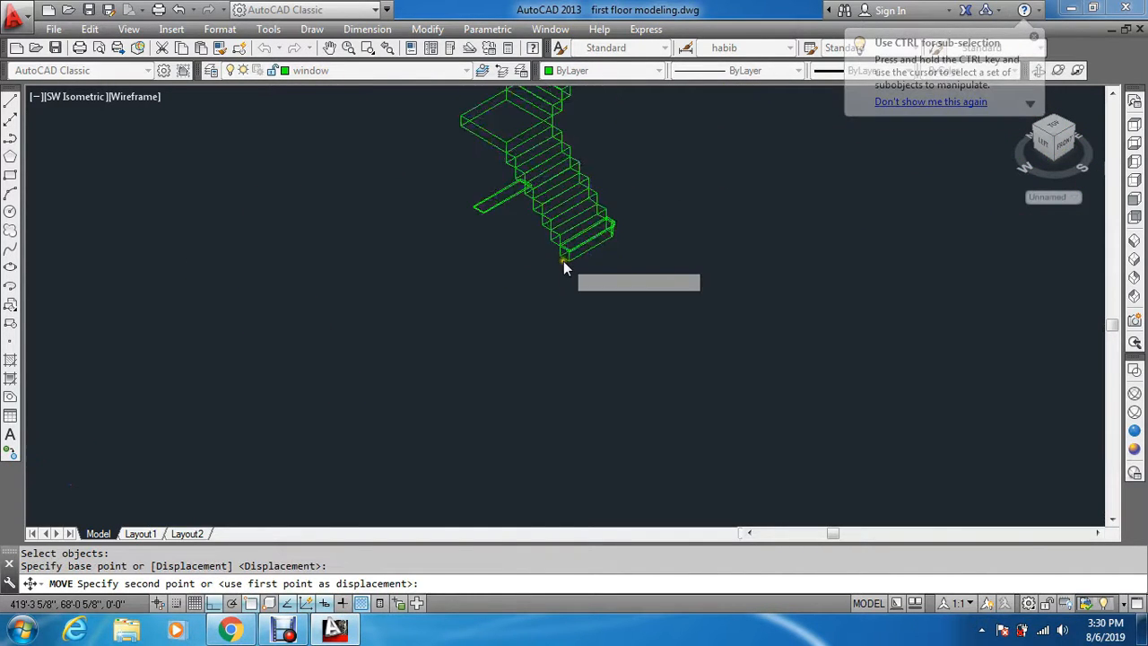
pyautogui.scroll(6, 565, 242)
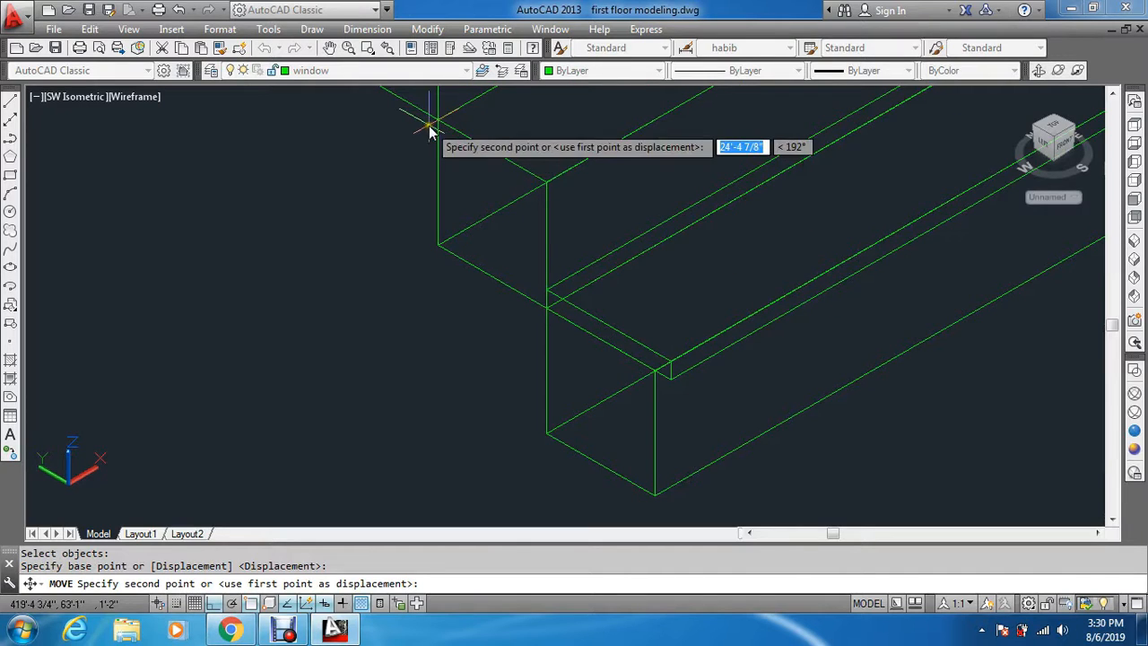
pyautogui.click(440, 123)
# Place the third thin tread slab on top of the lower flight's third step, snapping its rear bottom corner to the riser base
pyautogui.scroll(-5, 529, 237)
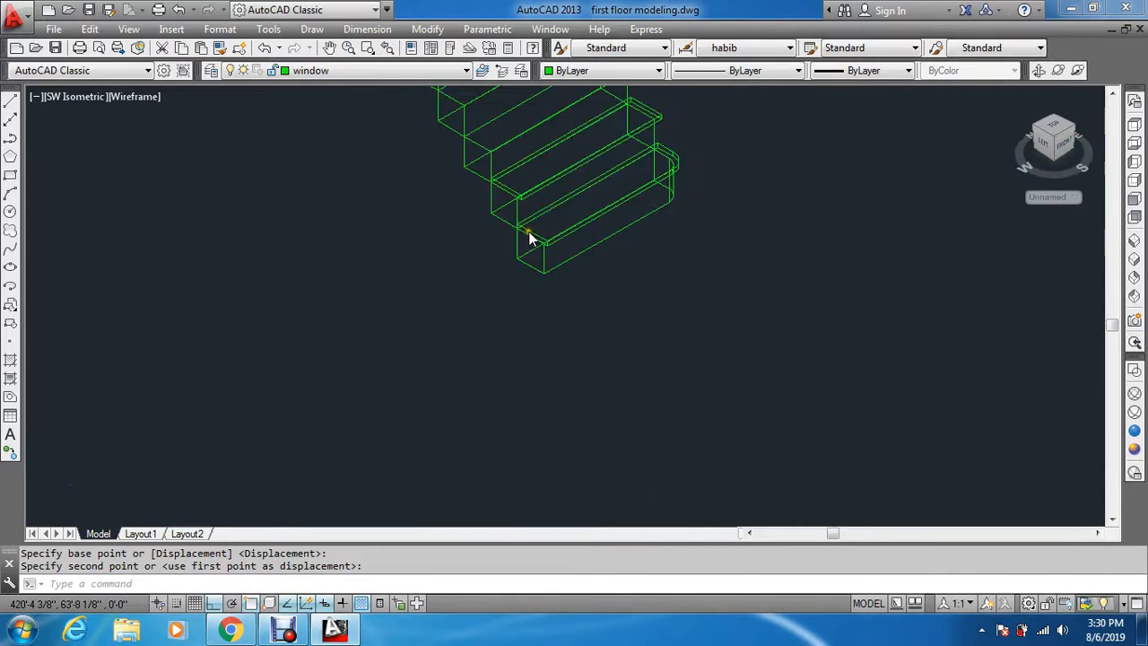
pyautogui.scroll(3, 678, 197)
pyautogui.press('Return')
pyautogui.scroll(4, 700, 215)
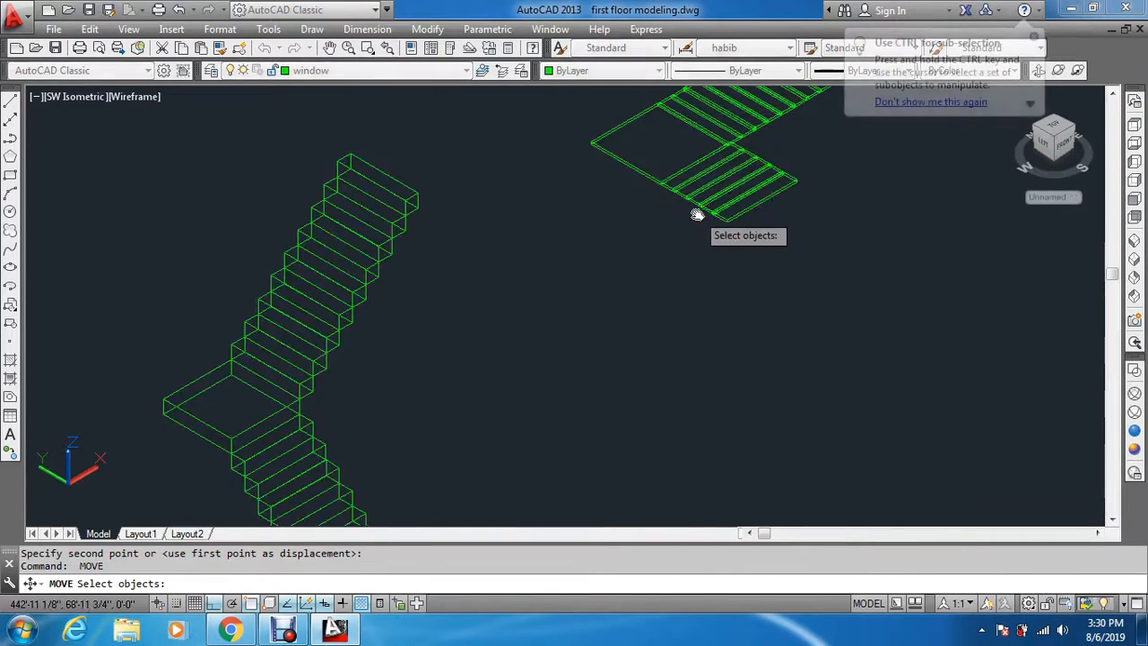
pyautogui.press('Return')
pyautogui.scroll(3, 717, 220)
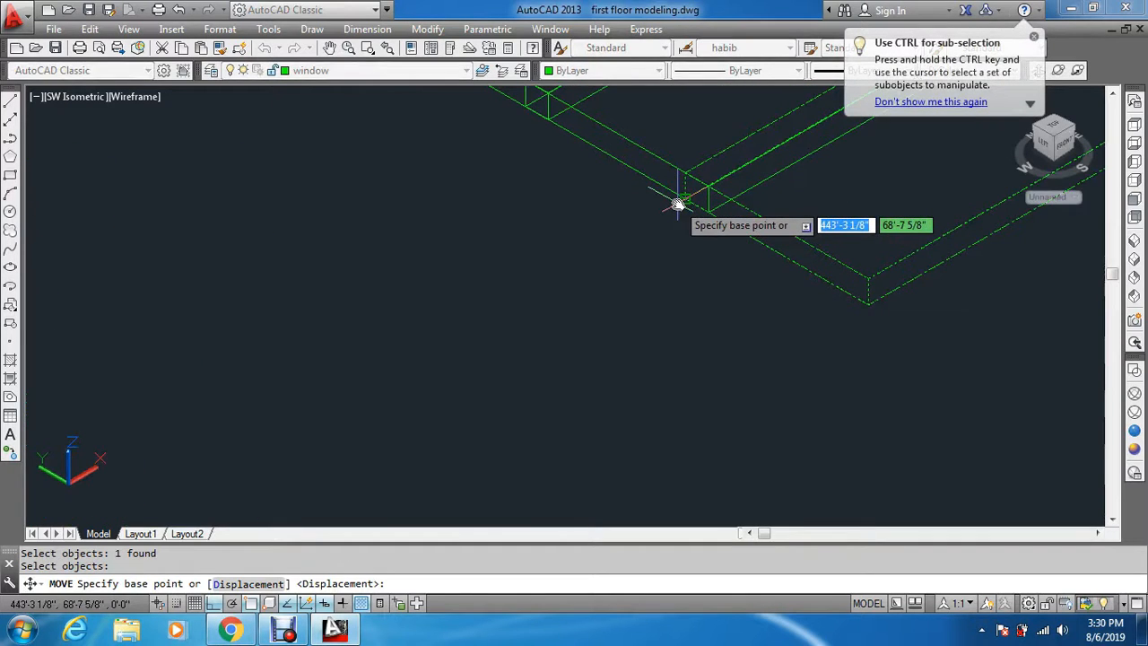
pyautogui.scroll(-5, 678, 211)
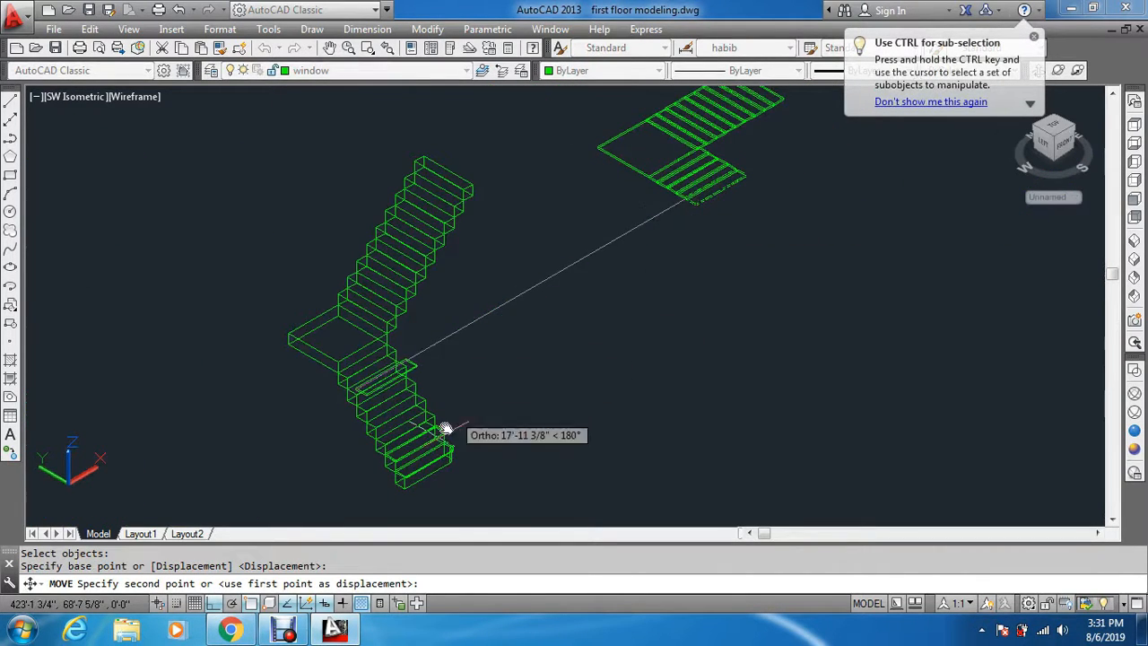
pyautogui.scroll(6, 446, 429)
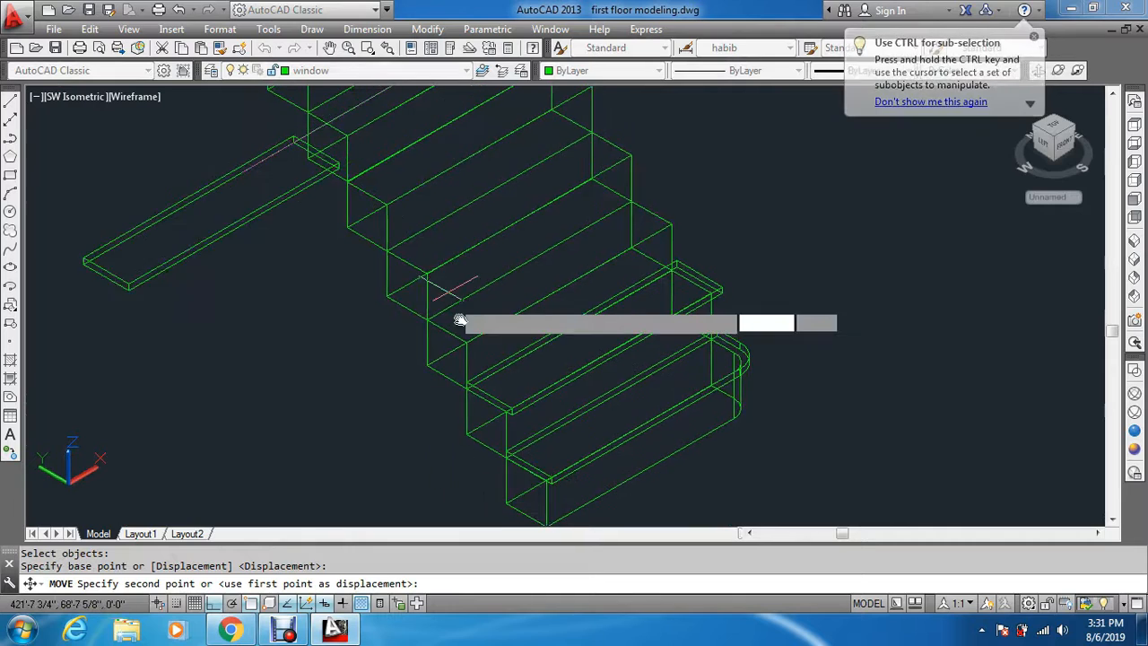
pyautogui.scroll(3, 459, 320)
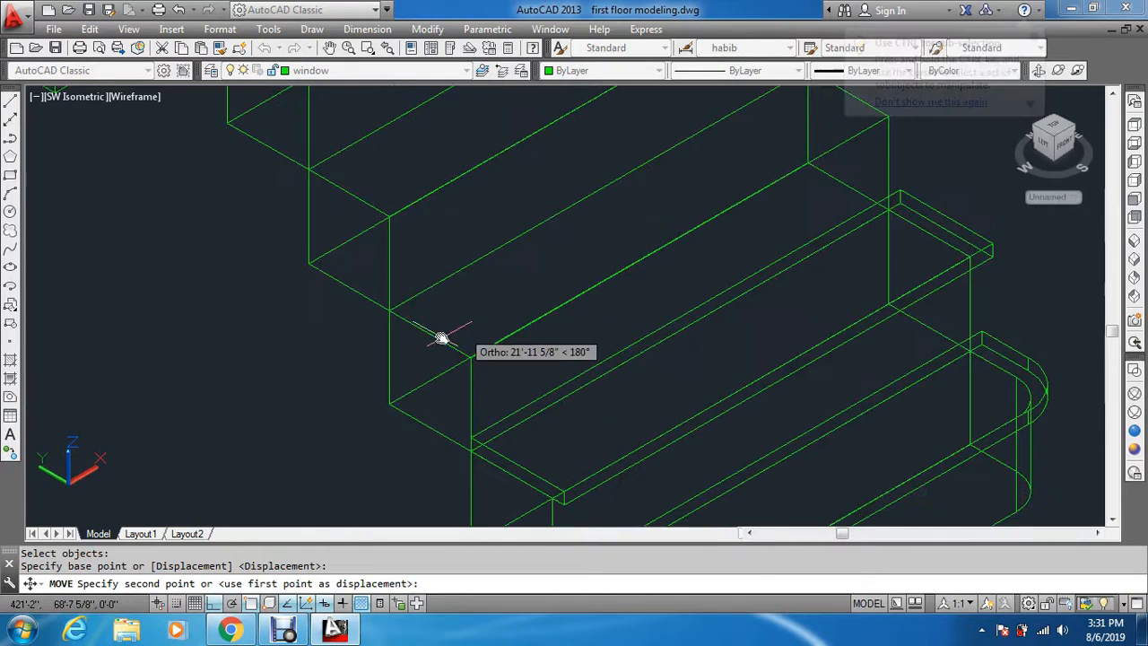
pyautogui.click(391, 311)
# Move the fourth thin slab from its rear bottom corner to the back corner of the lower flight's fourth step
pyautogui.scroll(-5, 499, 340)
pyautogui.press('Return')
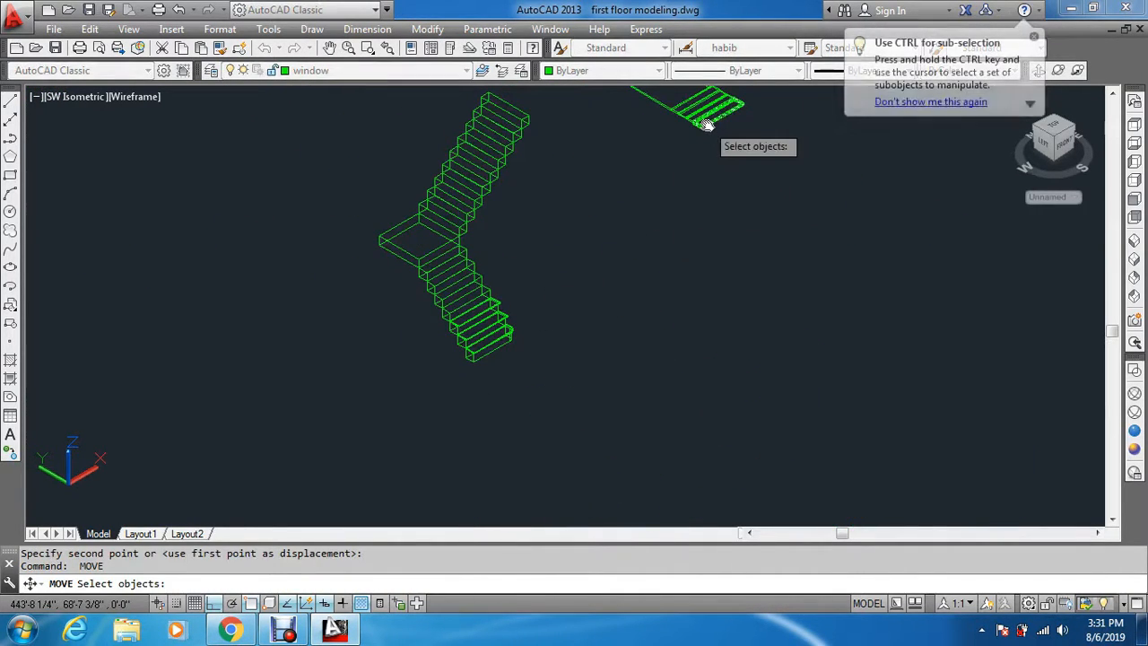
pyautogui.click(707, 126)
pyautogui.press('Return')
pyautogui.scroll(5, 700, 117)
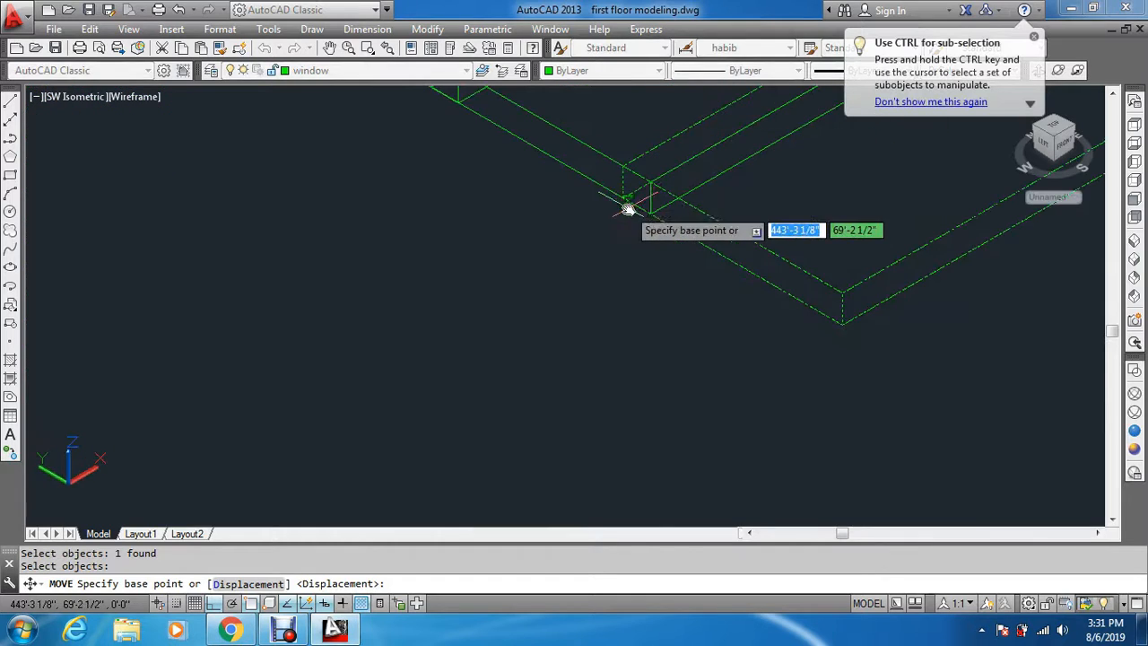
pyautogui.click(624, 201)
pyautogui.scroll(-5, 624, 215)
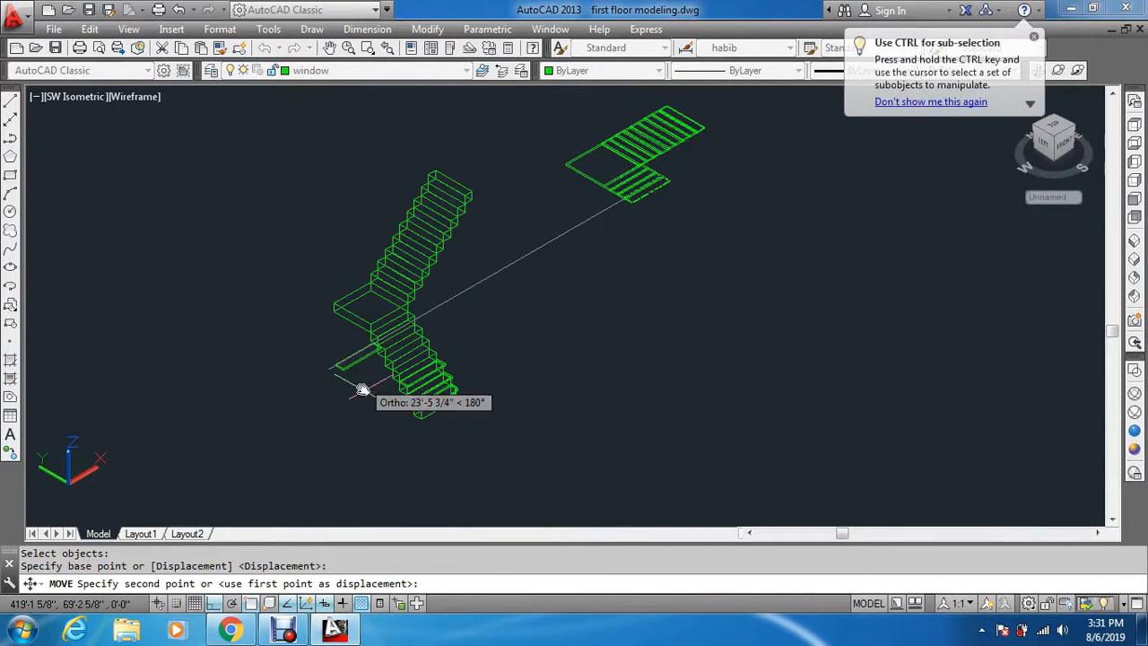
pyautogui.scroll(8, 377, 367)
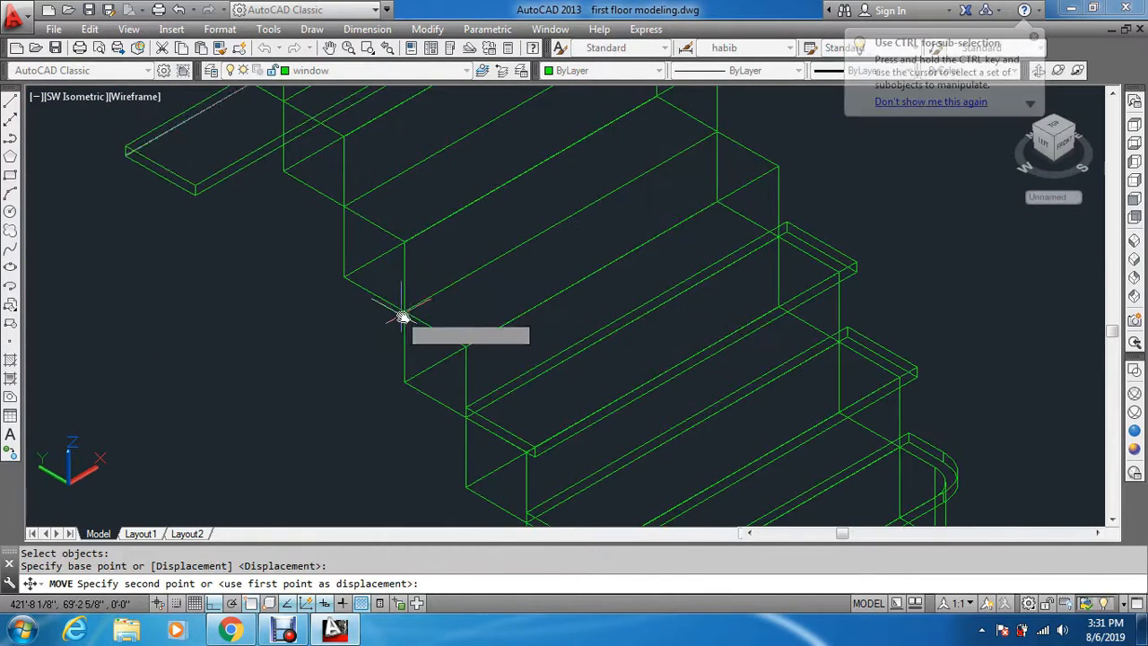
pyautogui.click(406, 317)
# Set the fifth thin slab onto the lower flight's fifth step, aligning its rear bottom corner with the base of the riser behind
pyautogui.scroll(-6, 508, 359)
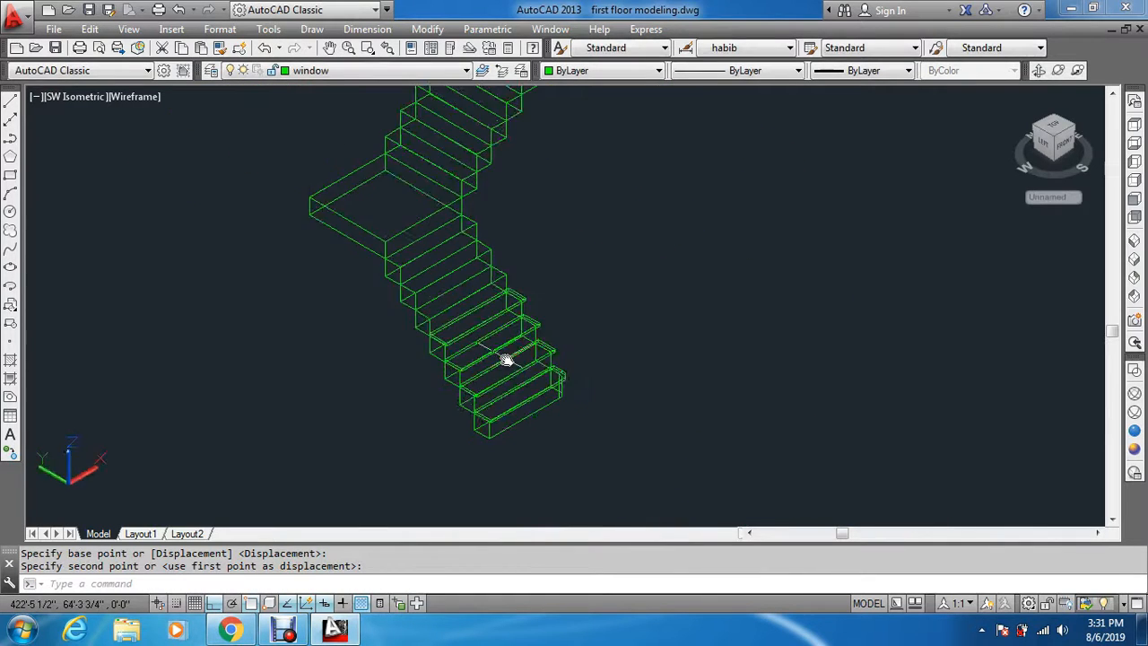
pyautogui.press('Return')
pyautogui.scroll(4, 683, 191)
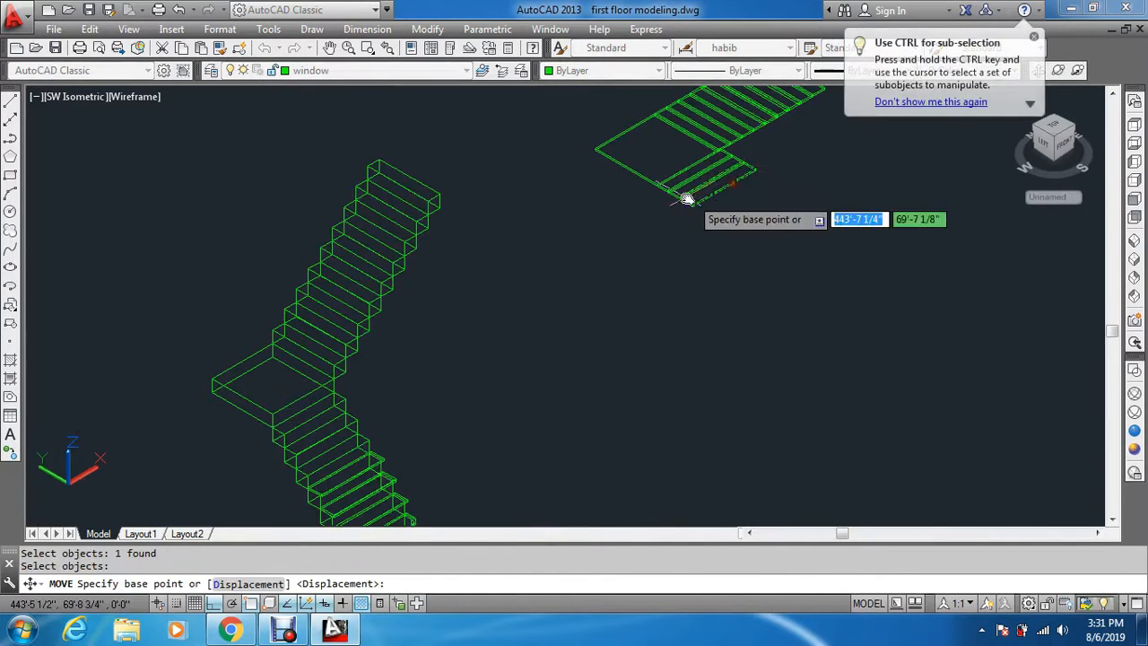
pyautogui.scroll(5, 686, 198)
pyautogui.click(647, 218)
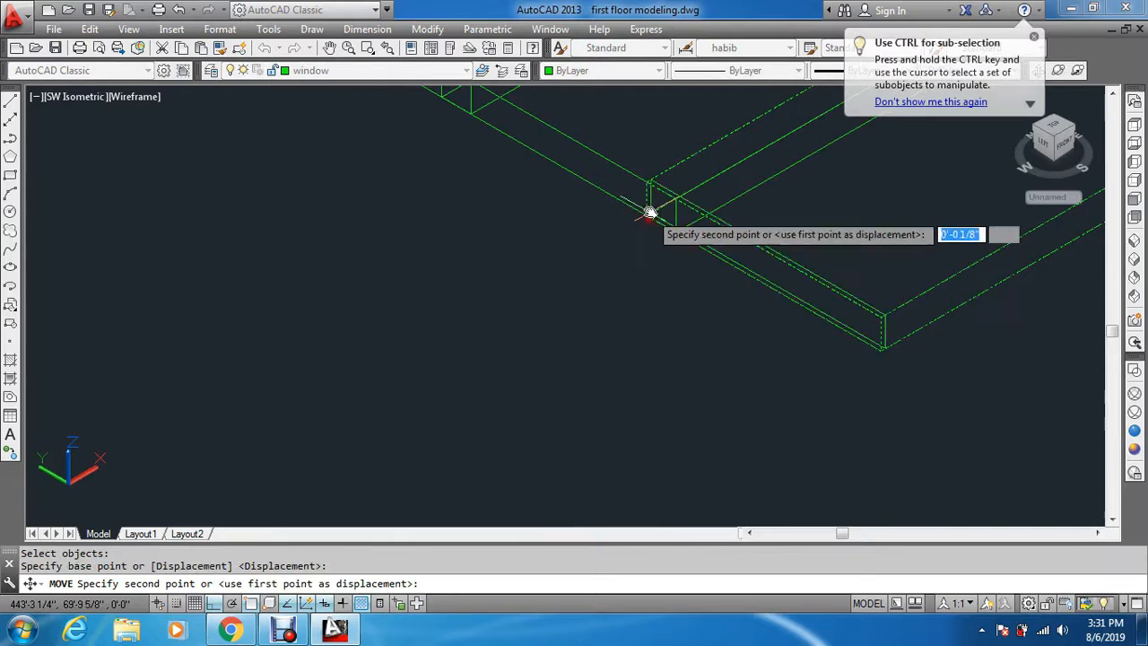
pyautogui.scroll(-5, 638, 233)
pyautogui.scroll(5, 454, 256)
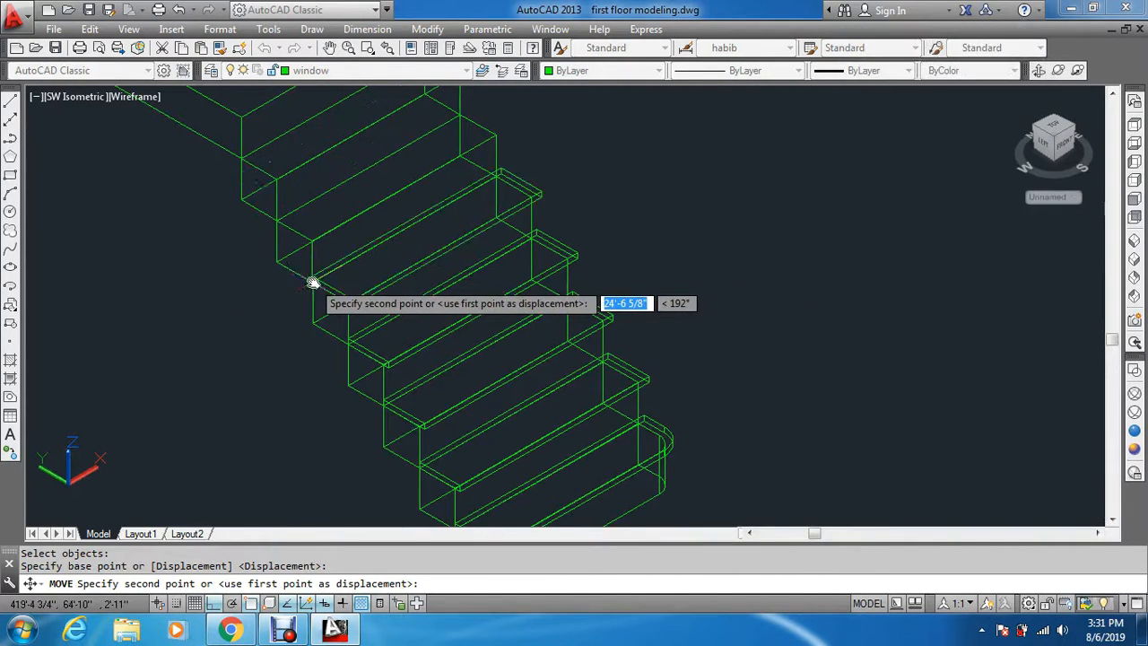
pyautogui.click(313, 286)
# Move the sixth thin tread slab onto the lower flight's sixth step, with its rear bottom corner at the step's back corner
pyautogui.scroll(-5, 568, 247)
pyautogui.moveTo(591, 222); pyautogui.dragTo(468, 453, button='middle')
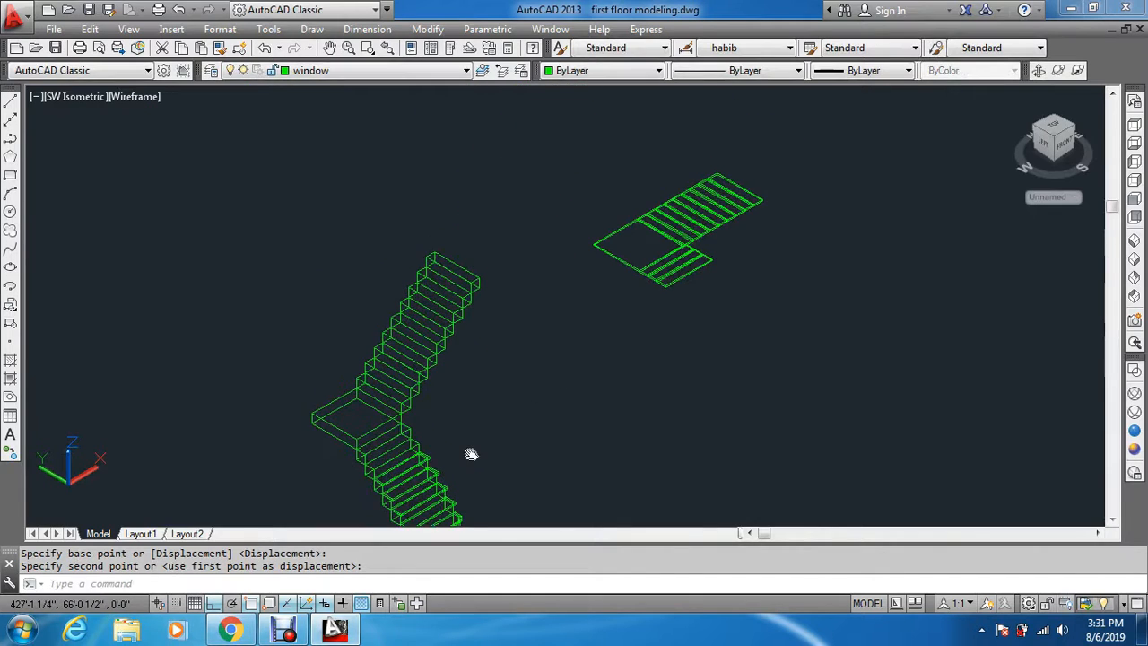
pyautogui.press('space')
pyautogui.click(701, 251)
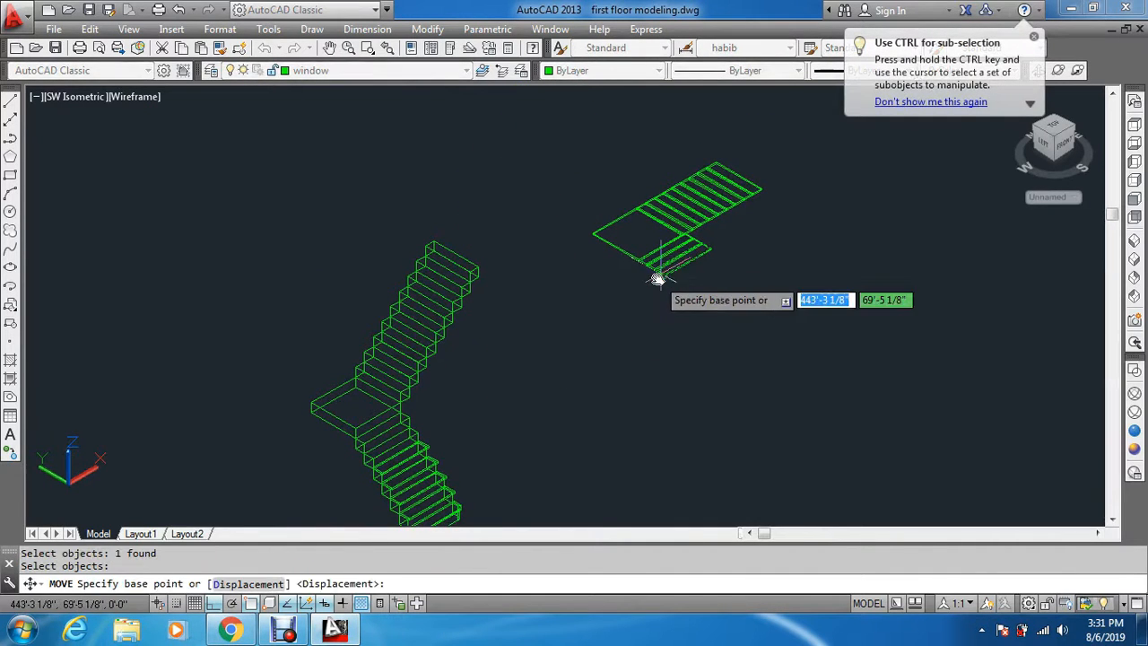
pyautogui.scroll(5, 657, 279)
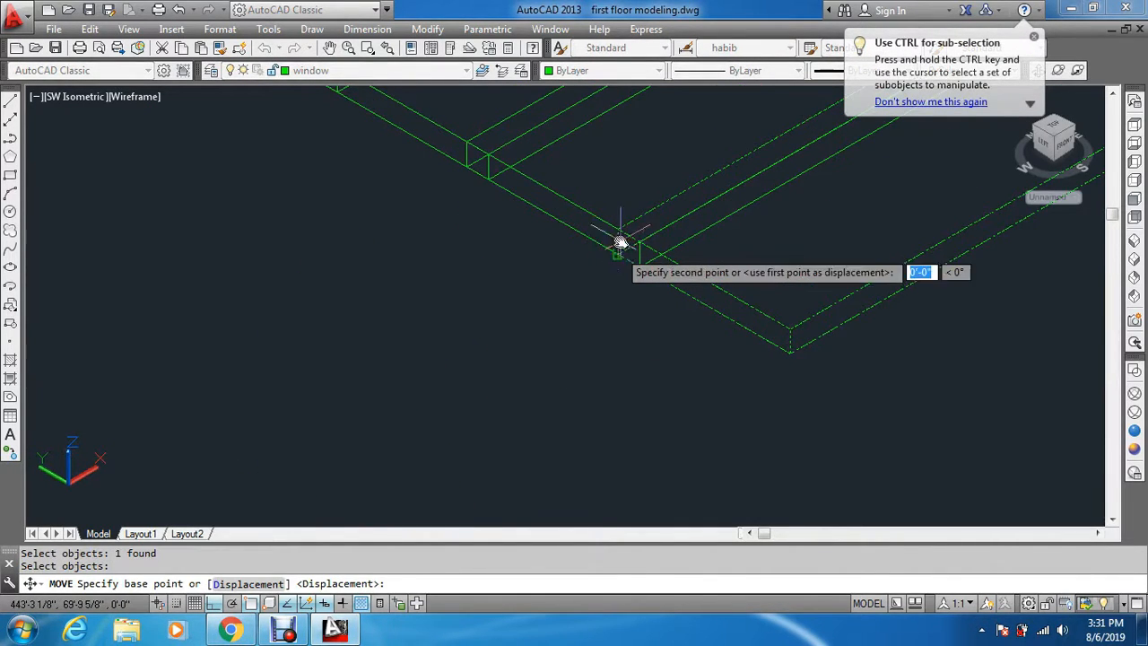
pyautogui.scroll(-6, 621, 242)
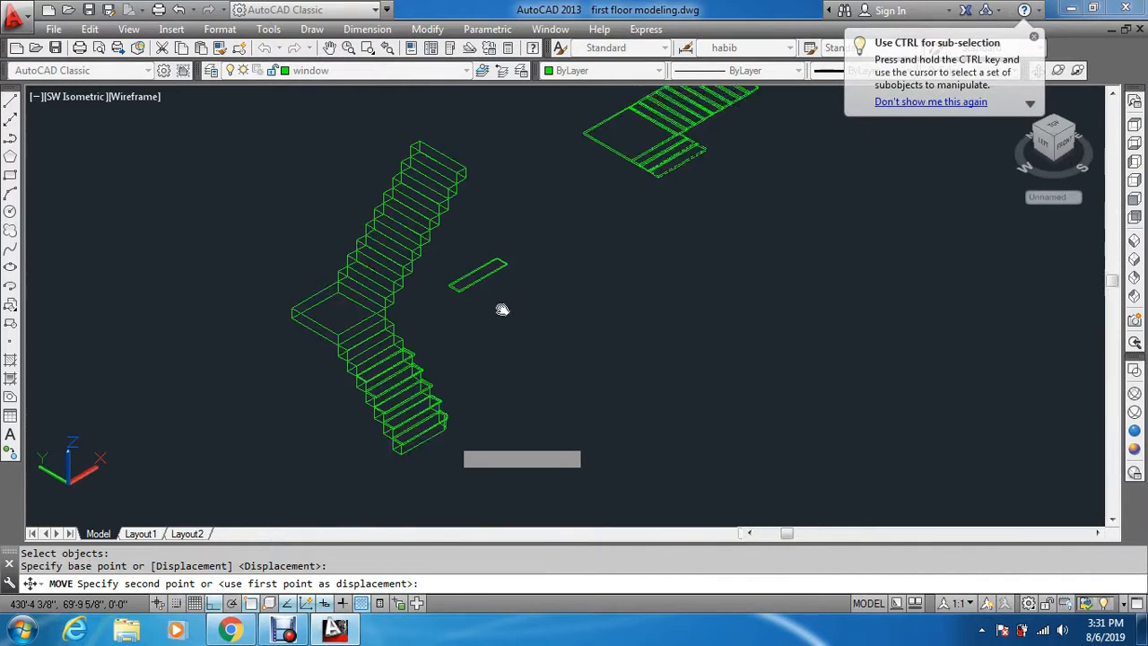
pyautogui.scroll(8, 377, 350)
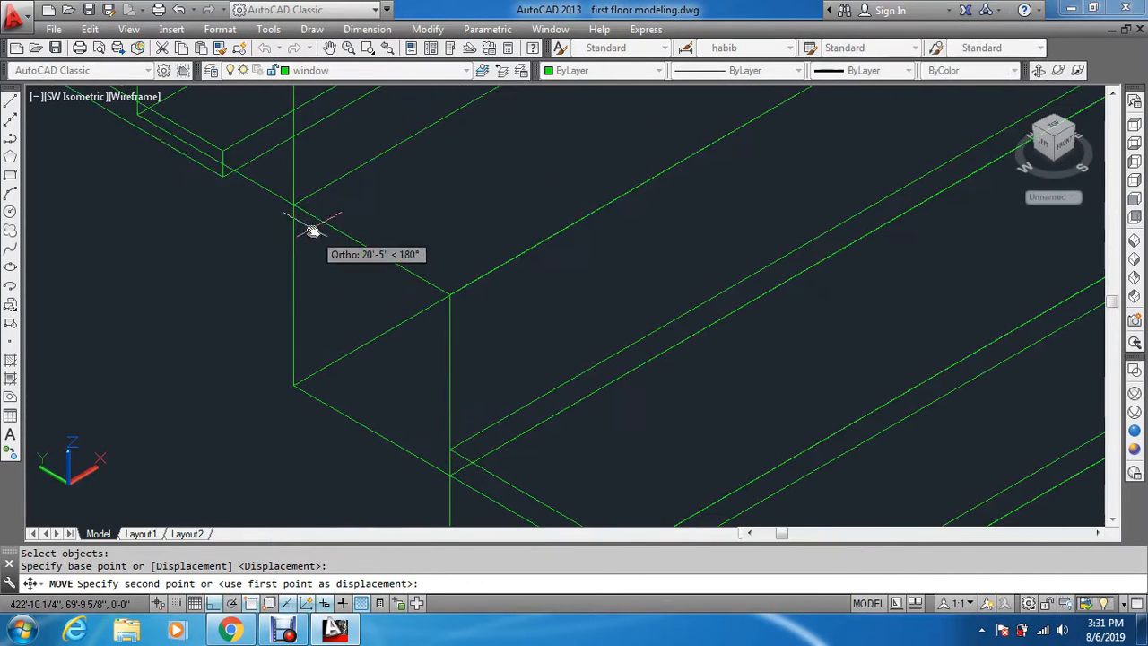
pyautogui.click(298, 207)
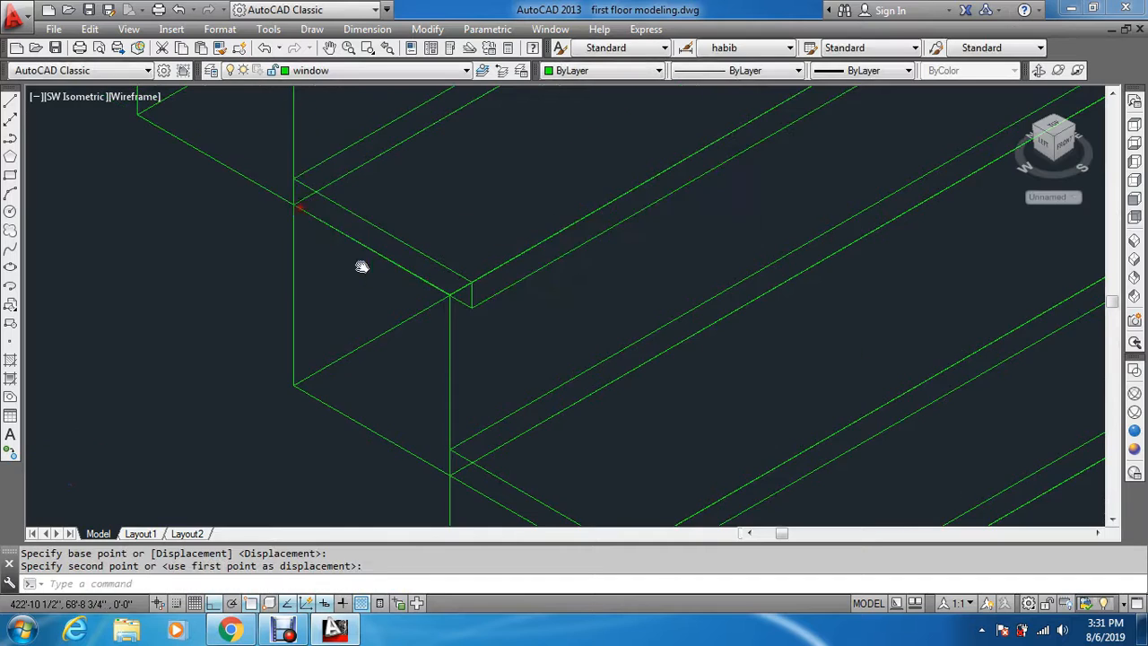
# Move the seventh thin tread slab onto the lower flight's top step, snapping its rear bottom corner to the riser below the landing
pyautogui.scroll(-8, 361, 266)
pyautogui.press('Return')
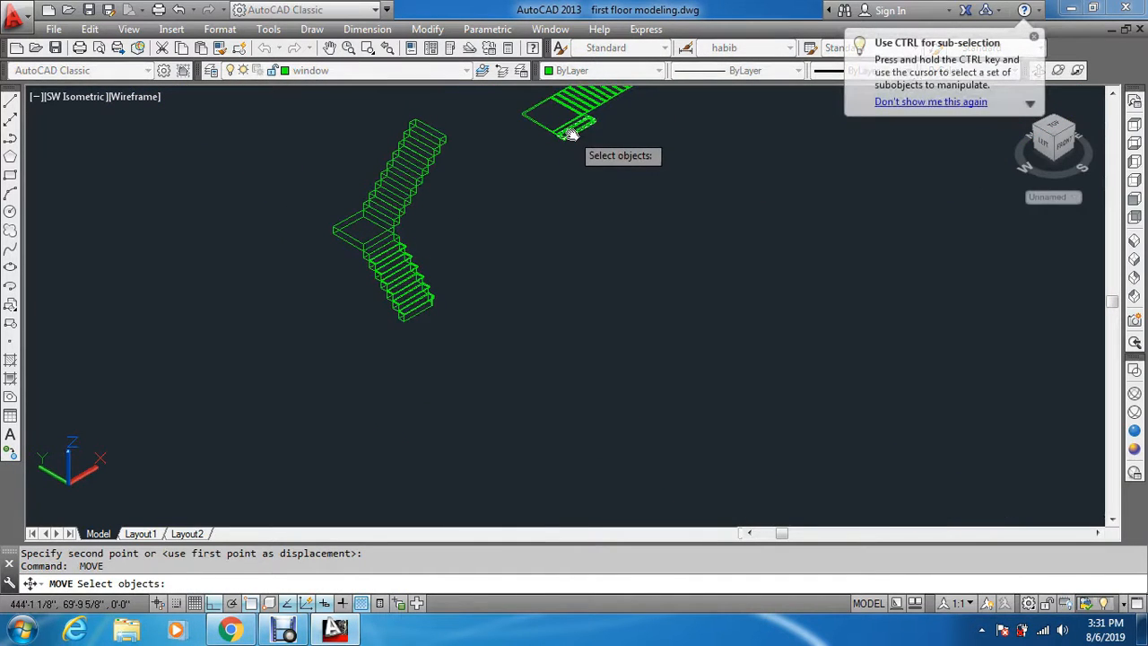
pyautogui.scroll(6, 557, 136)
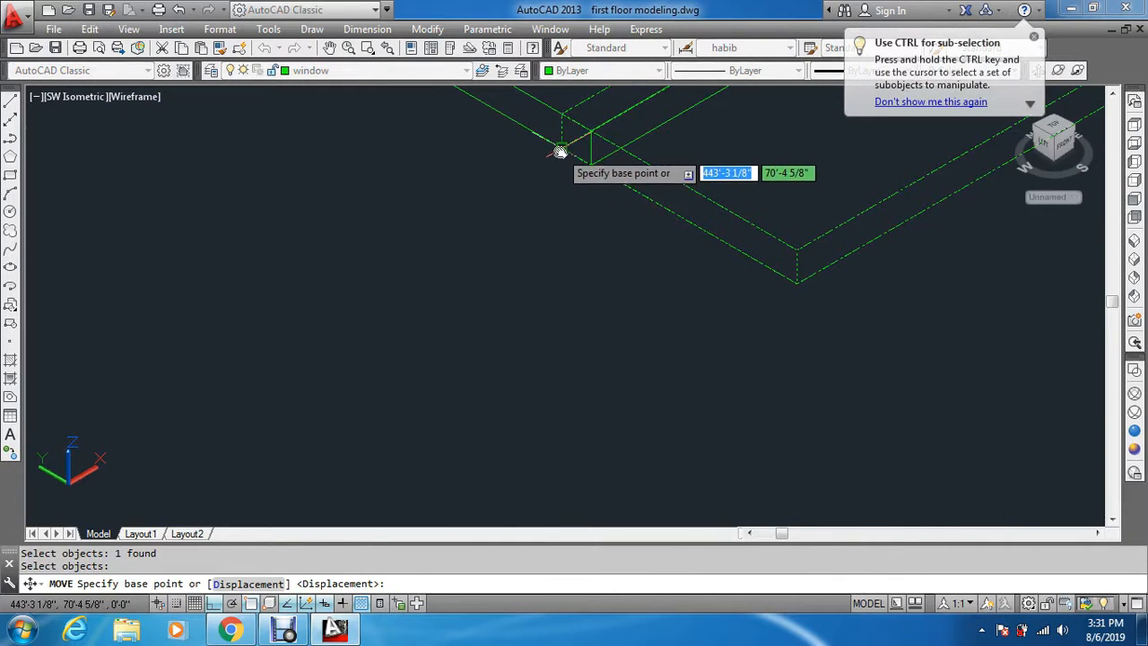
pyautogui.scroll(-6, 563, 150)
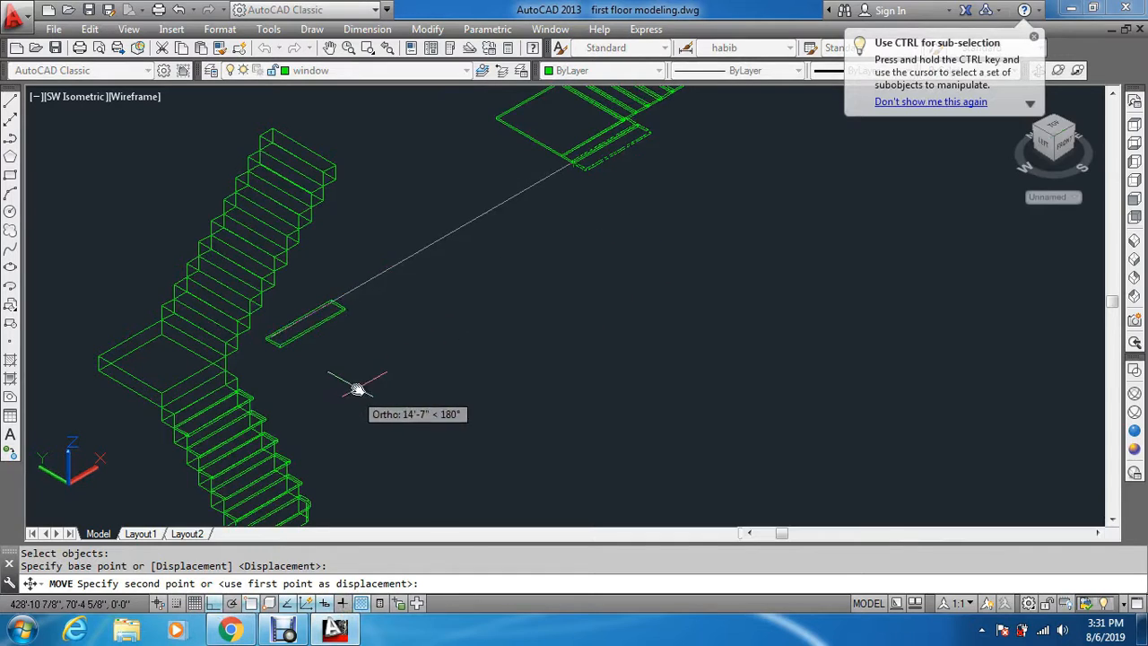
pyautogui.moveTo(358, 388); pyautogui.dragTo(437, 244, button='middle')
pyautogui.scroll(6, 238, 270)
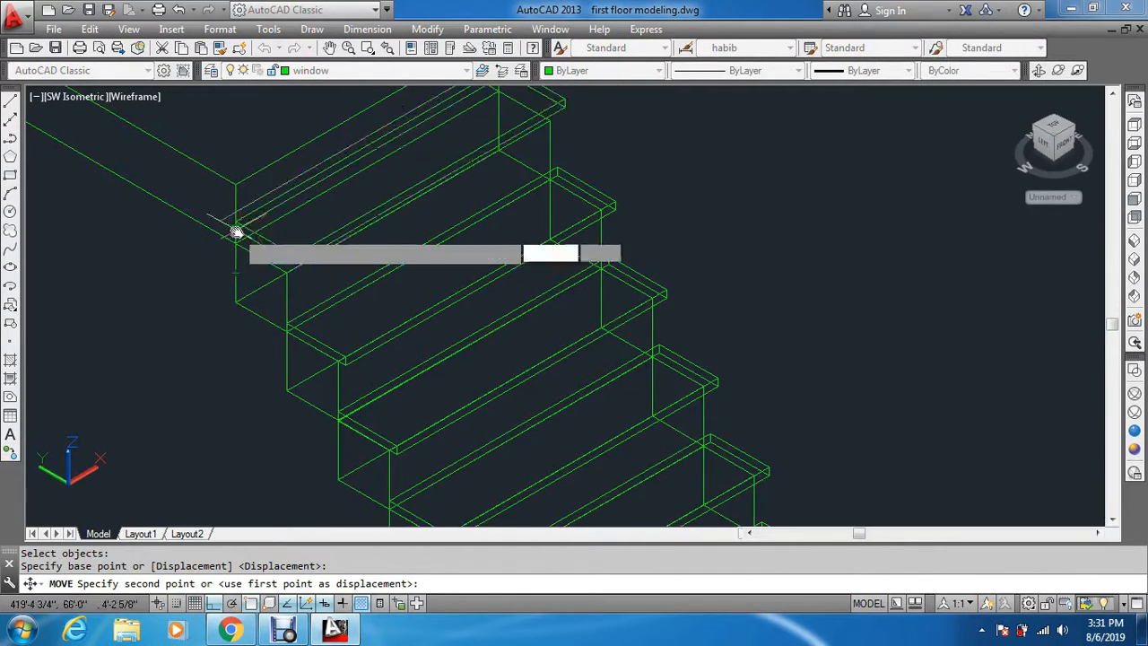
pyautogui.click(242, 245)
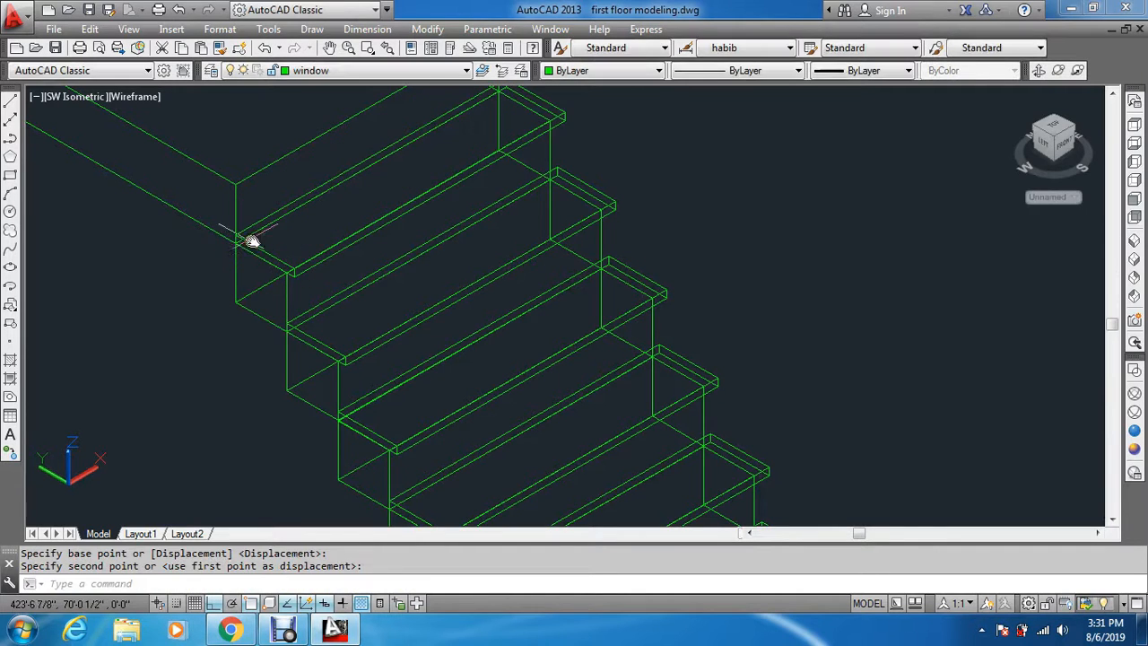
pyautogui.scroll(-2, 542, 174)
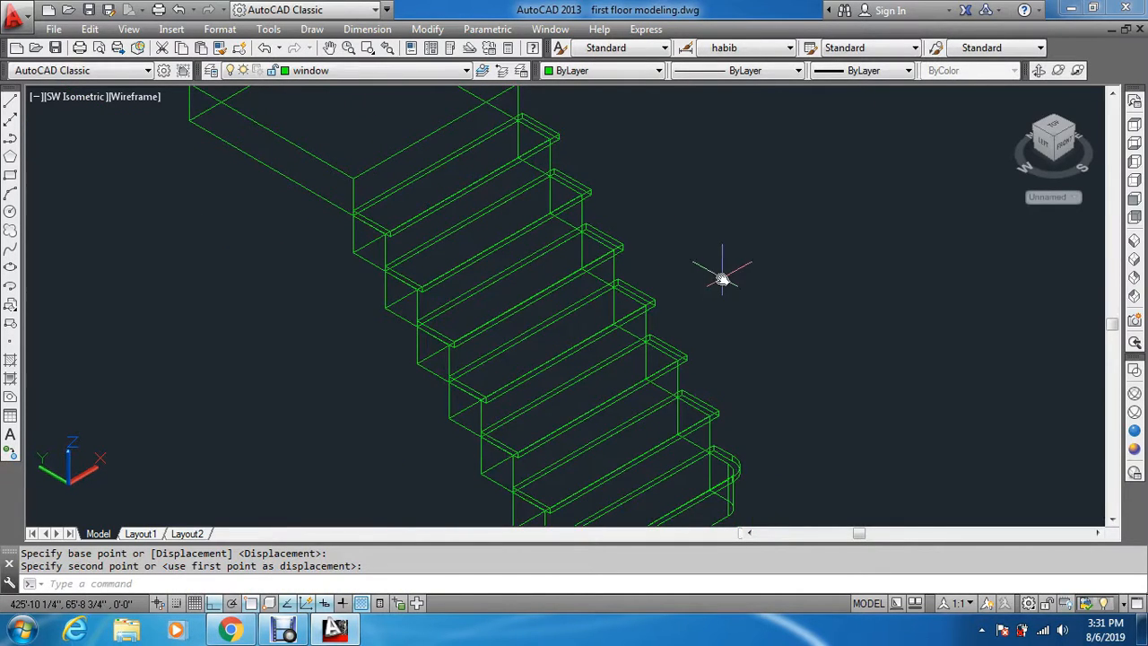
pyautogui.moveTo(722, 279); pyautogui.dragTo(685, 241, button='middle')
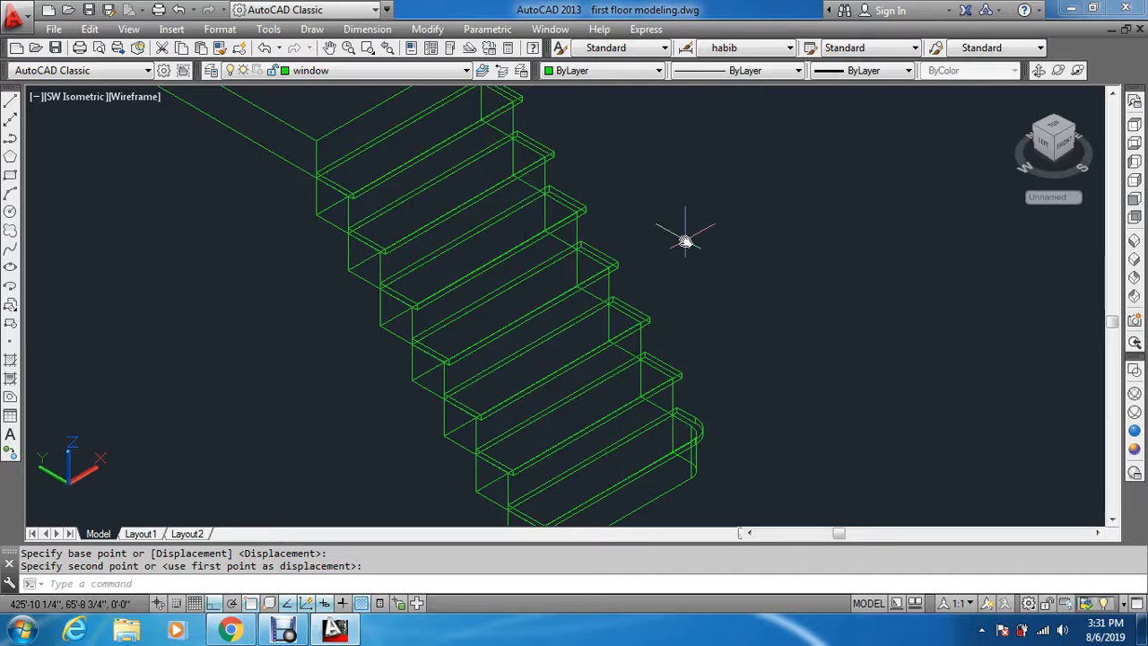
# Move the square landing slab onto the staircase's landing, snapping its outer bottom corner to the matching top corner of the landing block
pyautogui.scroll(-4, 700, 235)
pyautogui.scroll(3, 767, 148)
pyautogui.press('Return')
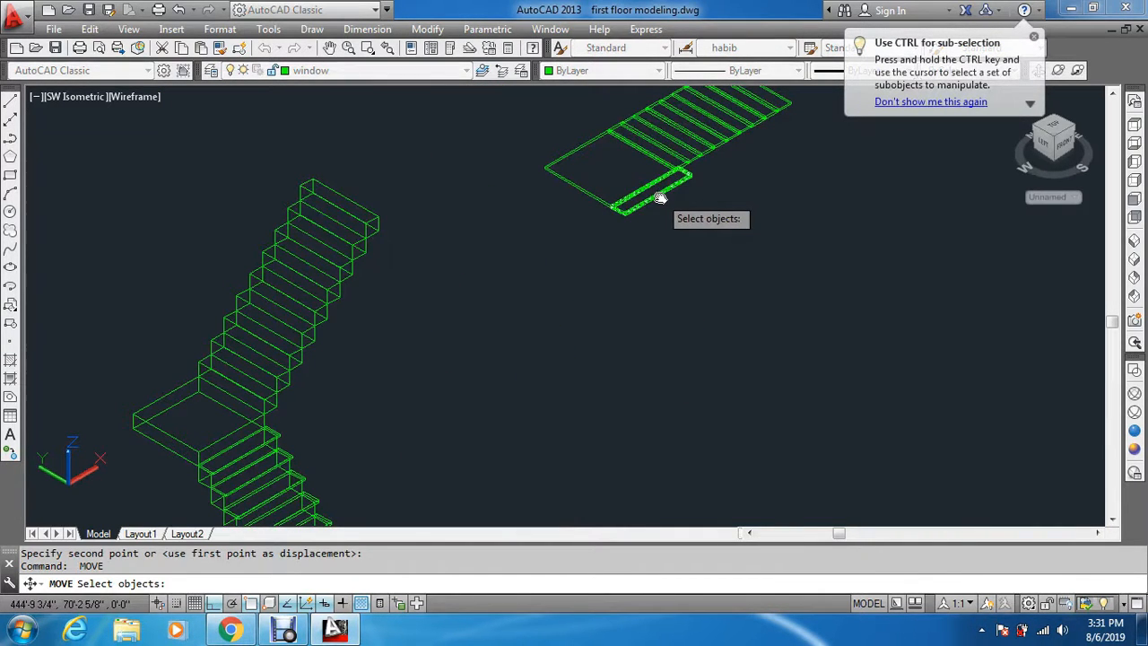
pyautogui.scroll(5, 224, 476)
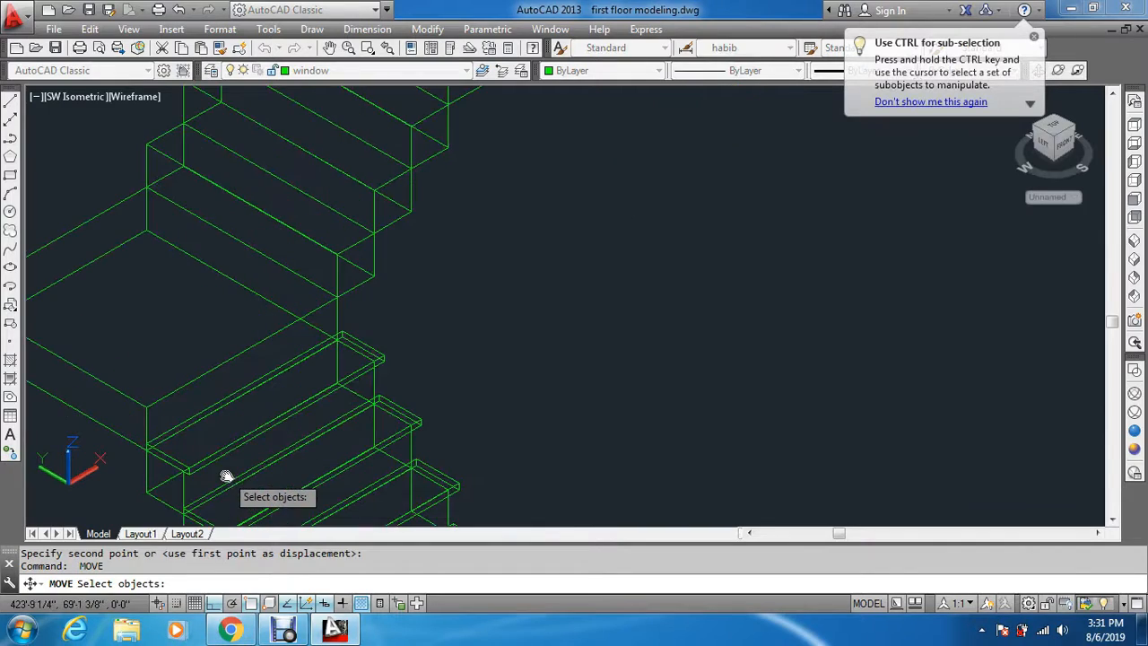
pyautogui.moveTo(675, 352); pyautogui.dragTo(647, 148, button='middle')
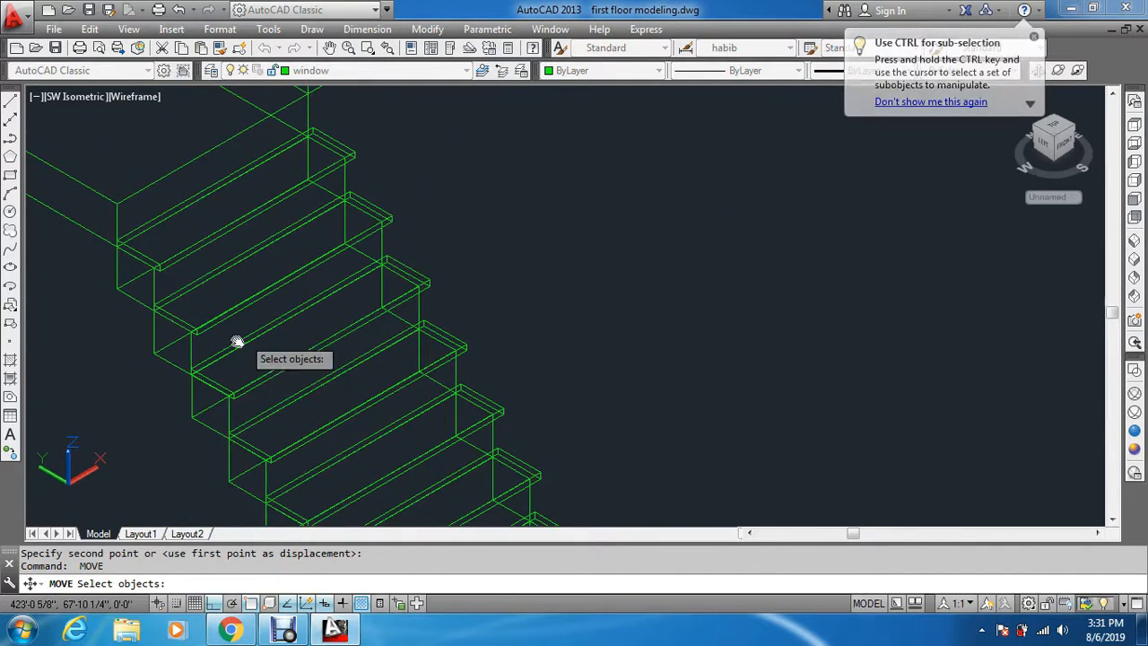
pyautogui.moveTo(597, 416); pyautogui.dragTo(762, 459, button='middle')
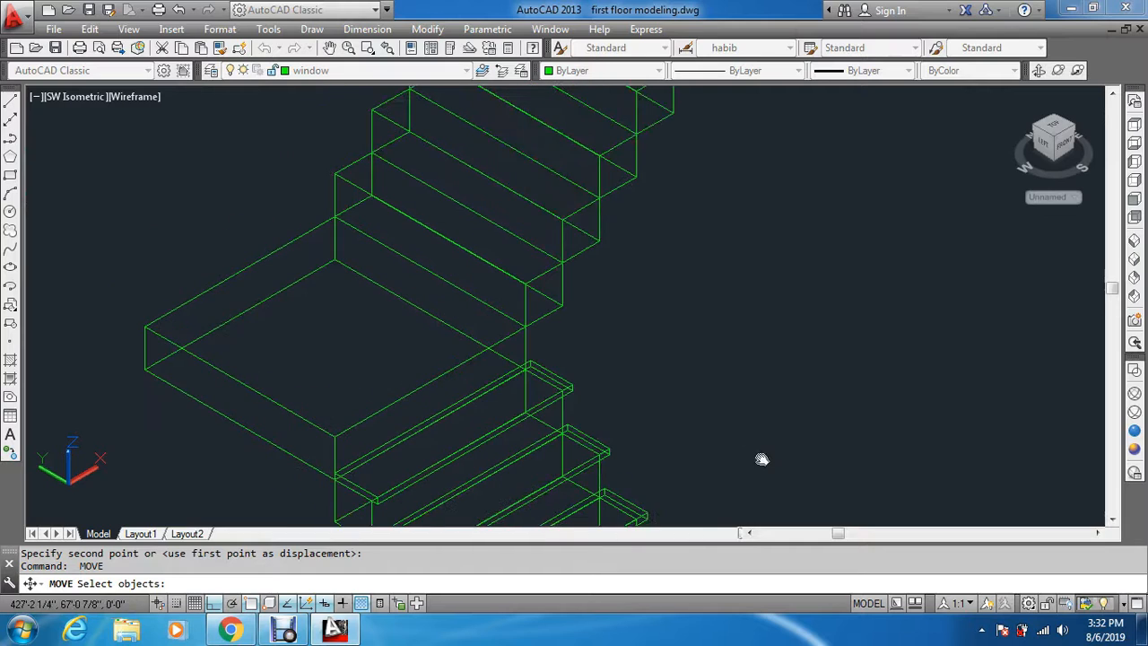
pyautogui.scroll(-6, 387, 417)
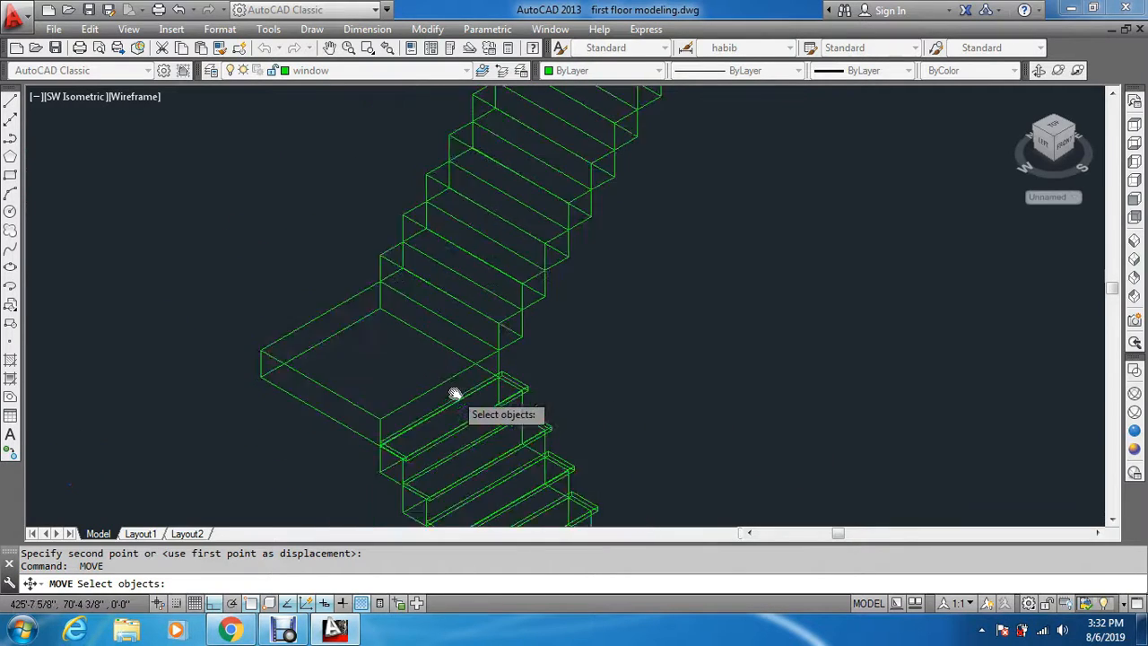
pyautogui.scroll(-5, 584, 307)
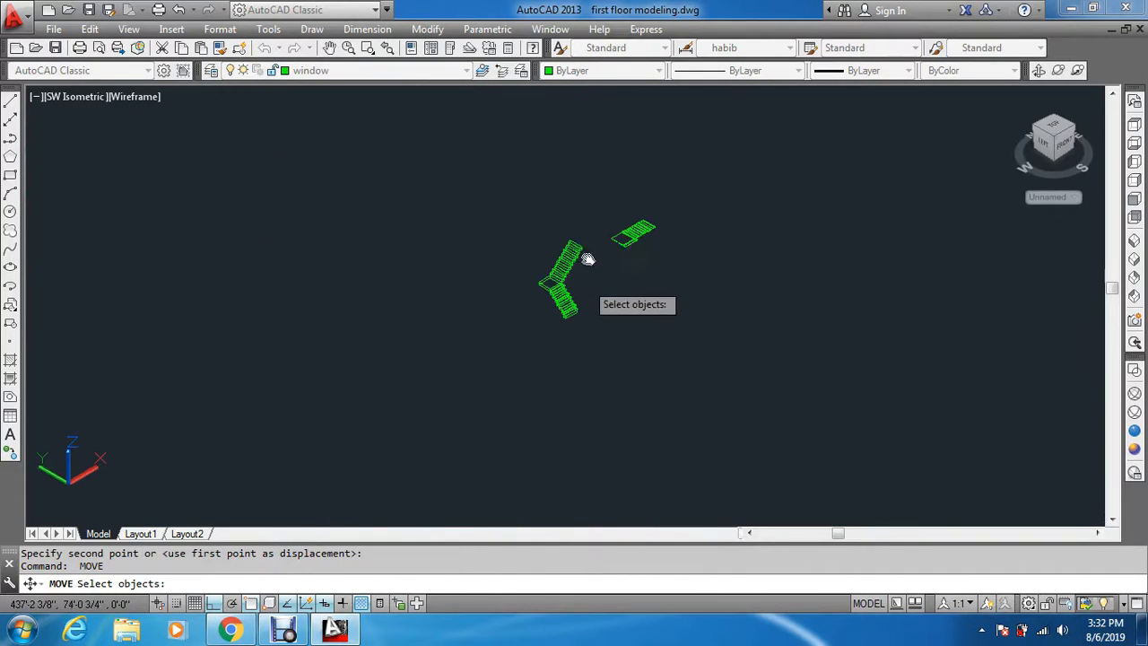
pyautogui.scroll(6, 587, 259)
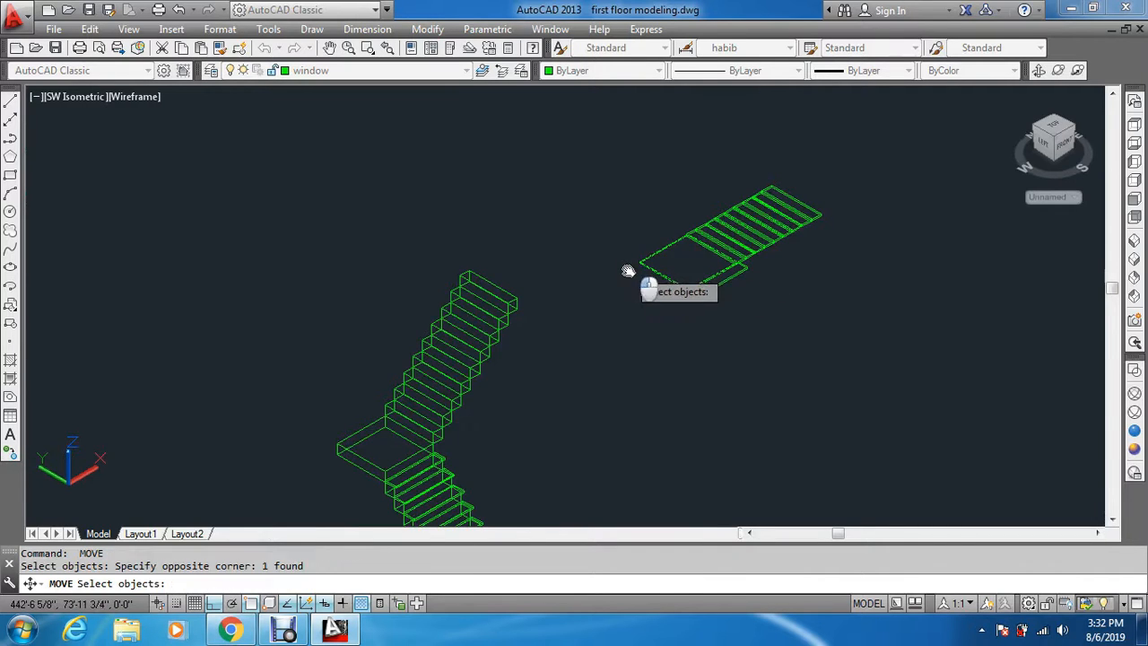
pyautogui.scroll(8, 627, 269)
pyautogui.press('Return')
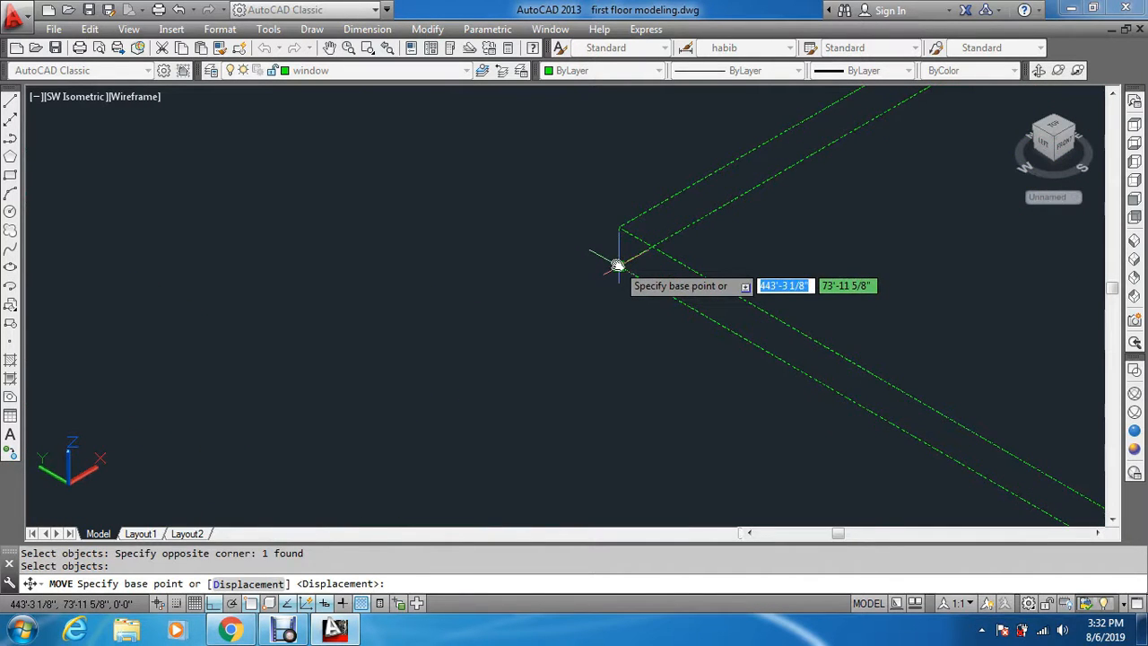
pyautogui.scroll(-4, 616, 223)
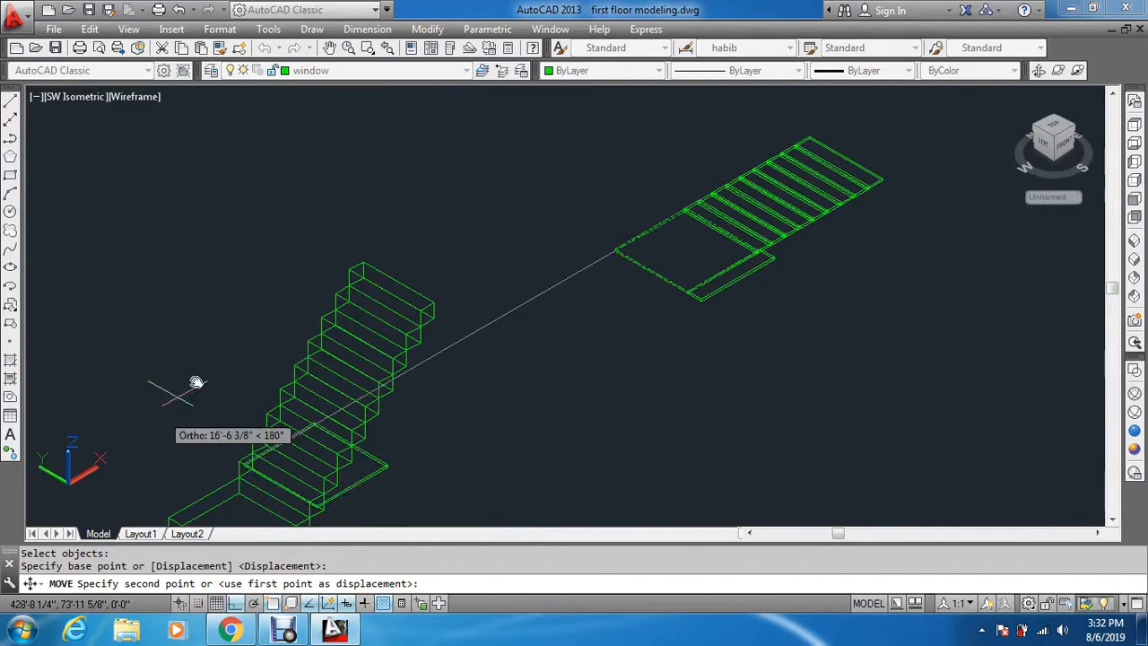
pyautogui.scroll(8, 304, 185)
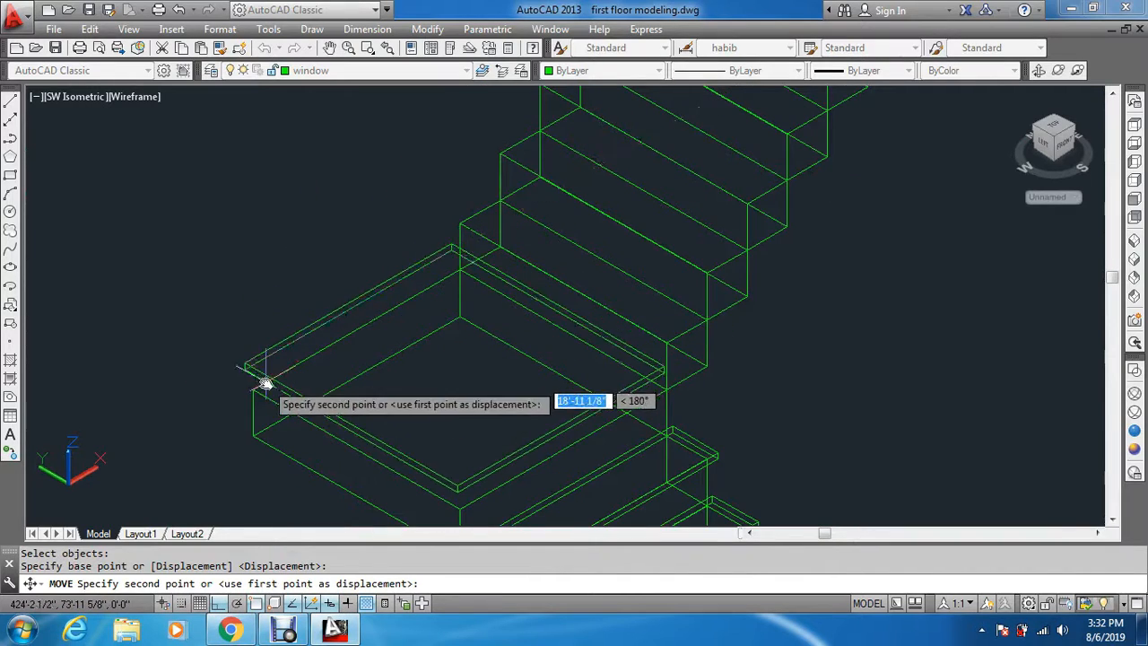
pyautogui.click(249, 390)
pyautogui.scroll(-5, 341, 293)
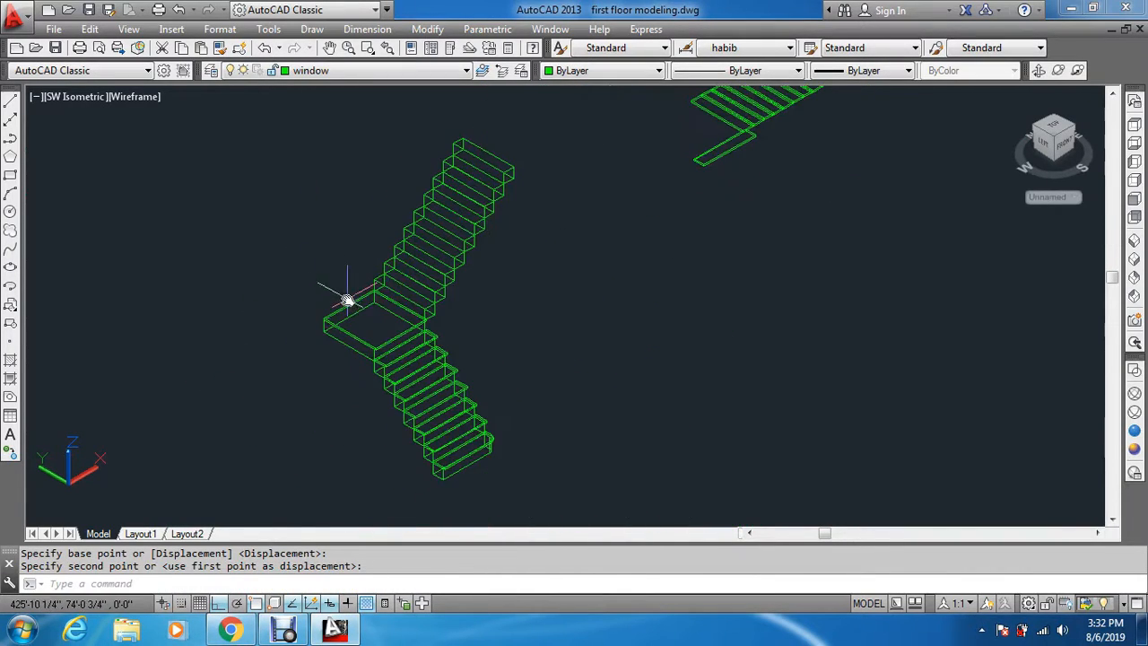
# Move the first upper-flight tread slab by its rear bottom corner onto the first step above the landing
pyautogui.moveTo(594, 213); pyautogui.dragTo(661, 308, button='middle')
pyautogui.press('Return')
pyautogui.scroll(8, 672, 284)
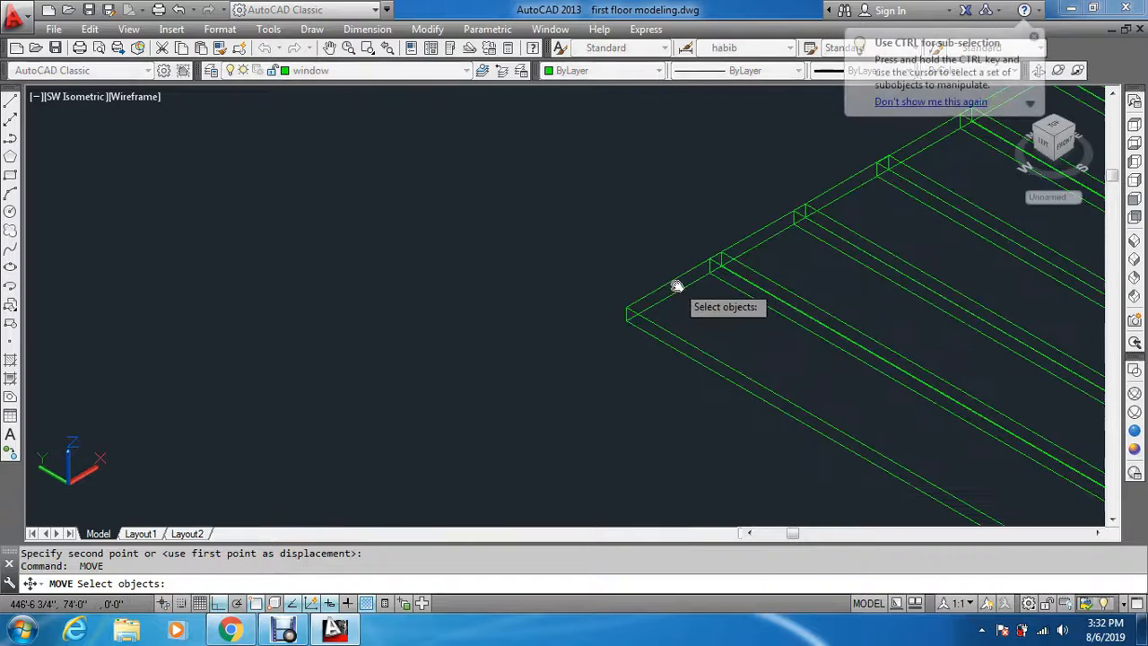
pyautogui.scroll(2, 708, 275)
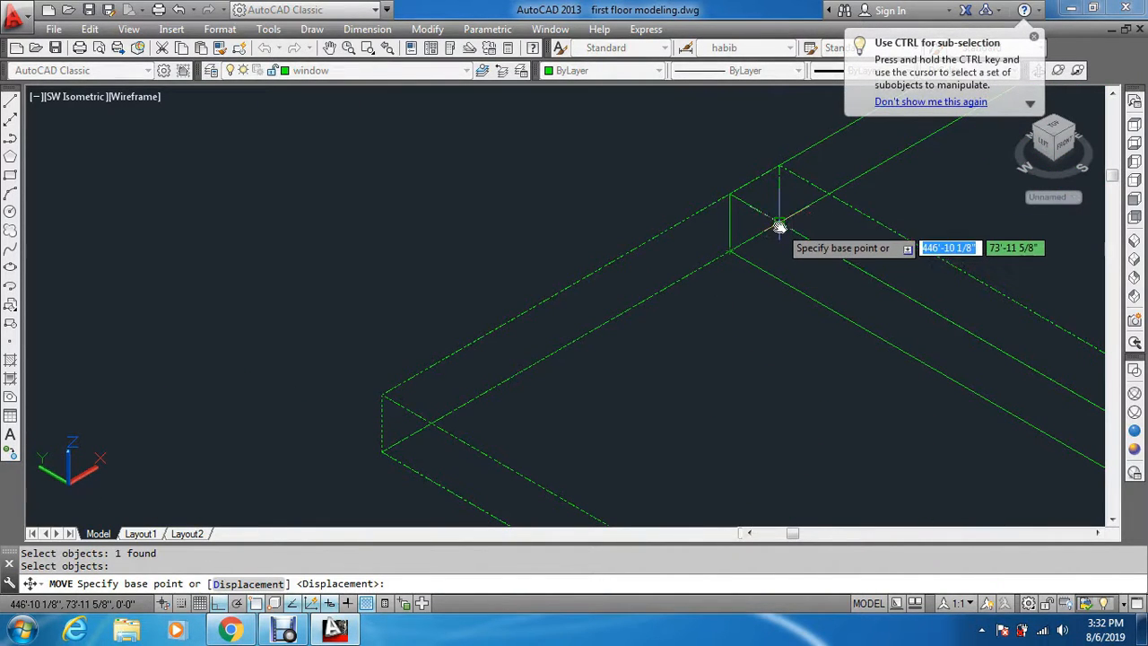
pyautogui.scroll(-5, 779, 226)
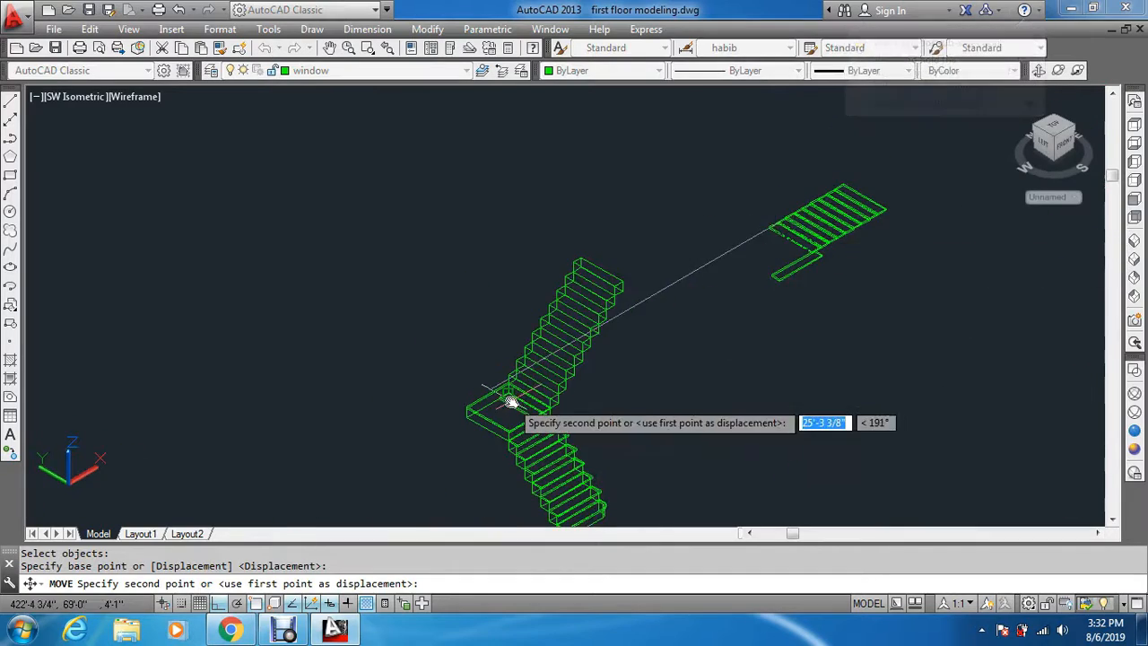
pyautogui.scroll(6, 525, 356)
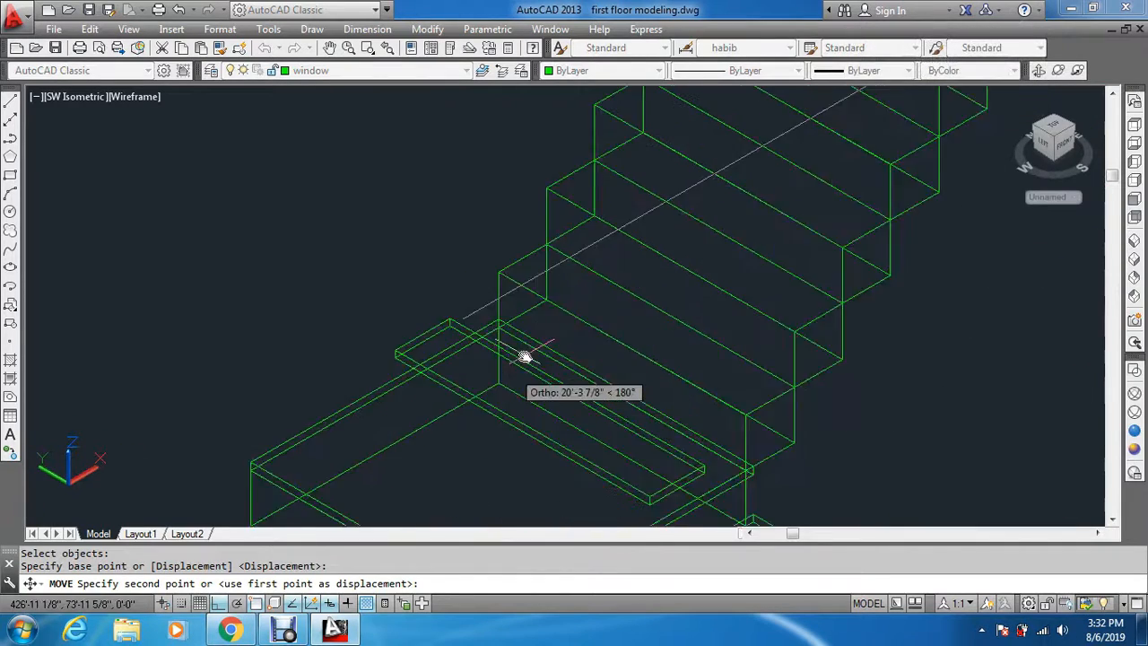
pyautogui.click(559, 191)
pyautogui.scroll(-3, 571, 277)
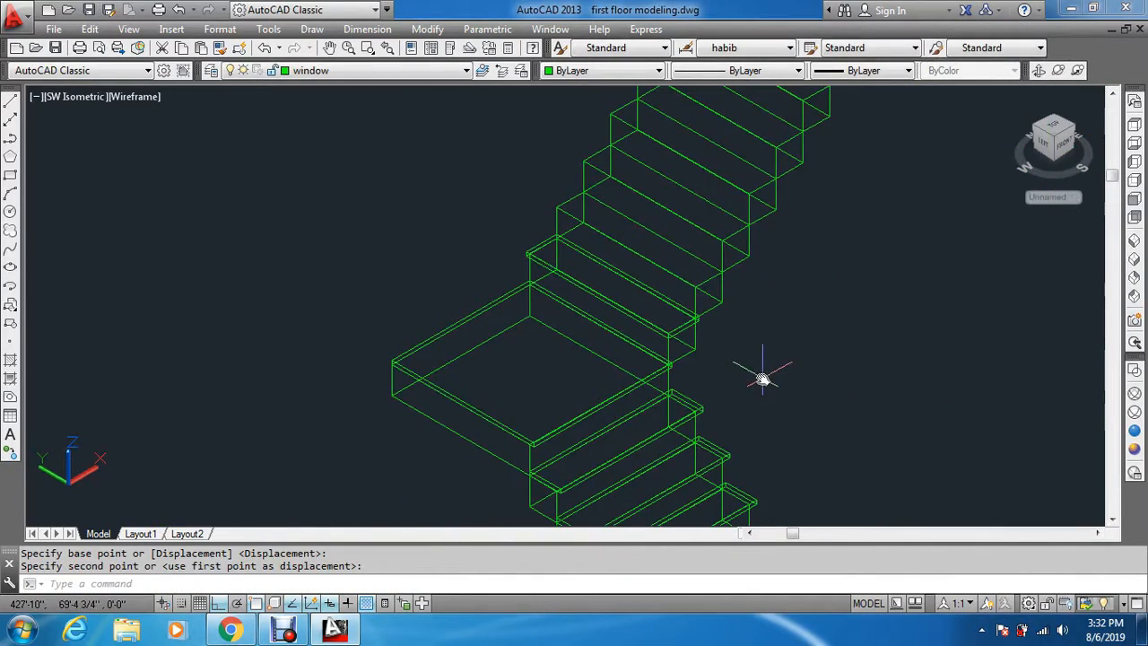
# Place the second upper-flight tread slab on the second step above the landing, aligning its rear bottom corner with the riser base behind
pyautogui.scroll(-5, 787, 359)
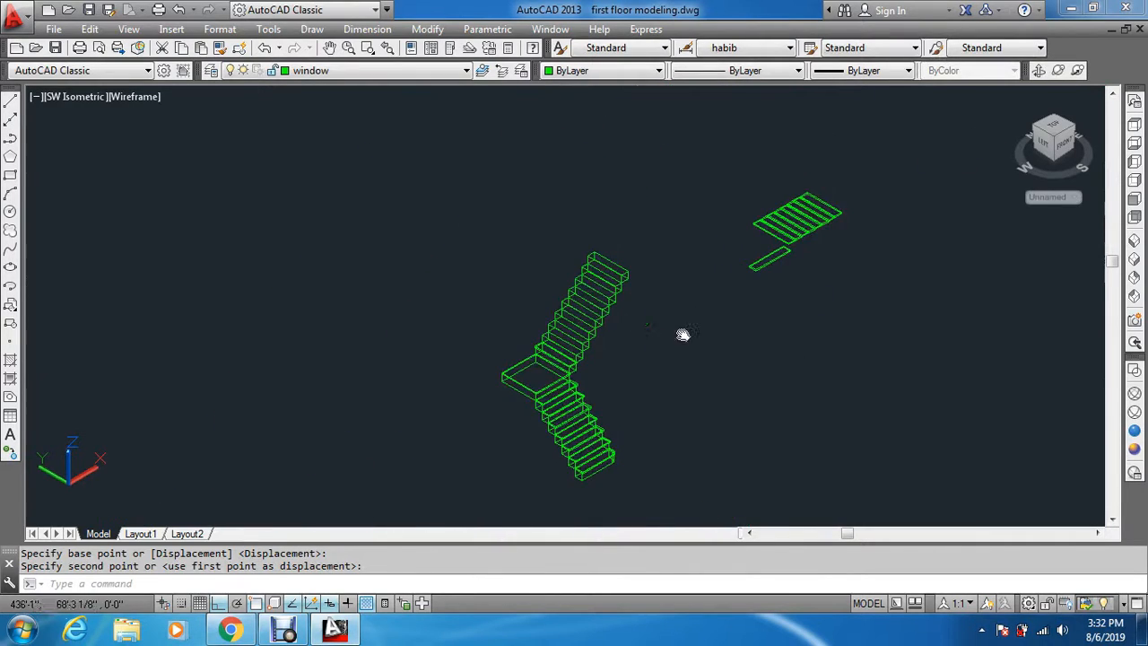
pyautogui.press('Return')
pyautogui.scroll(5, 794, 231)
pyautogui.click(786, 281)
pyautogui.press('Return')
pyautogui.scroll(8, 643, 206)
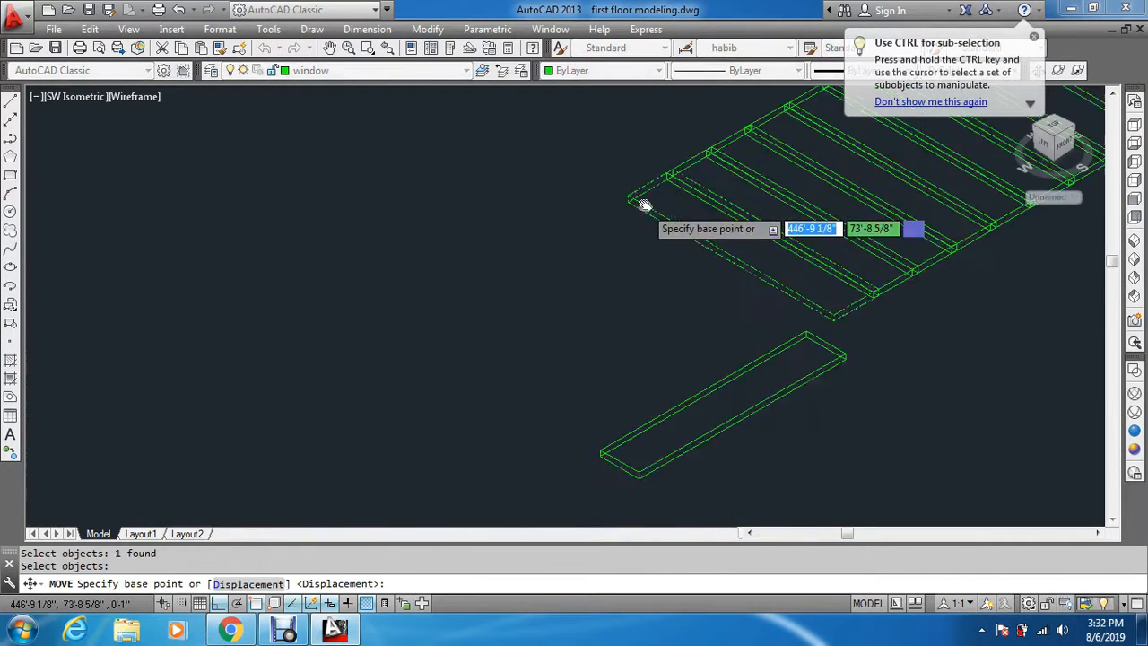
pyautogui.click(751, 106)
pyautogui.scroll(-4, 748, 168)
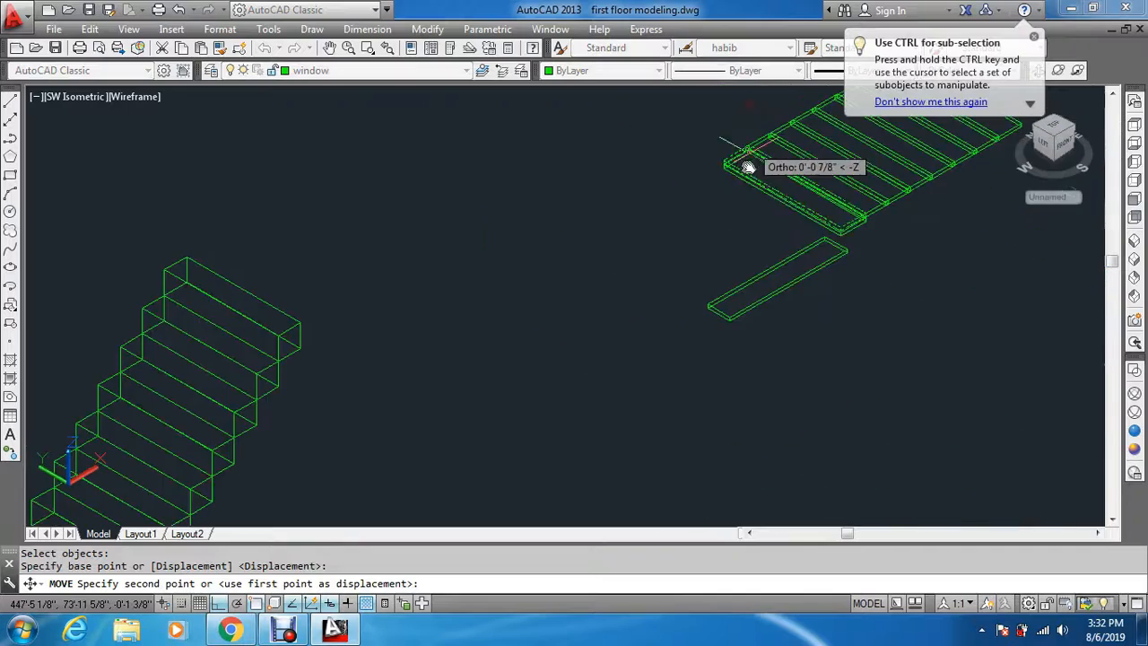
pyautogui.scroll(-3, 286, 440)
pyautogui.scroll(8, 272, 379)
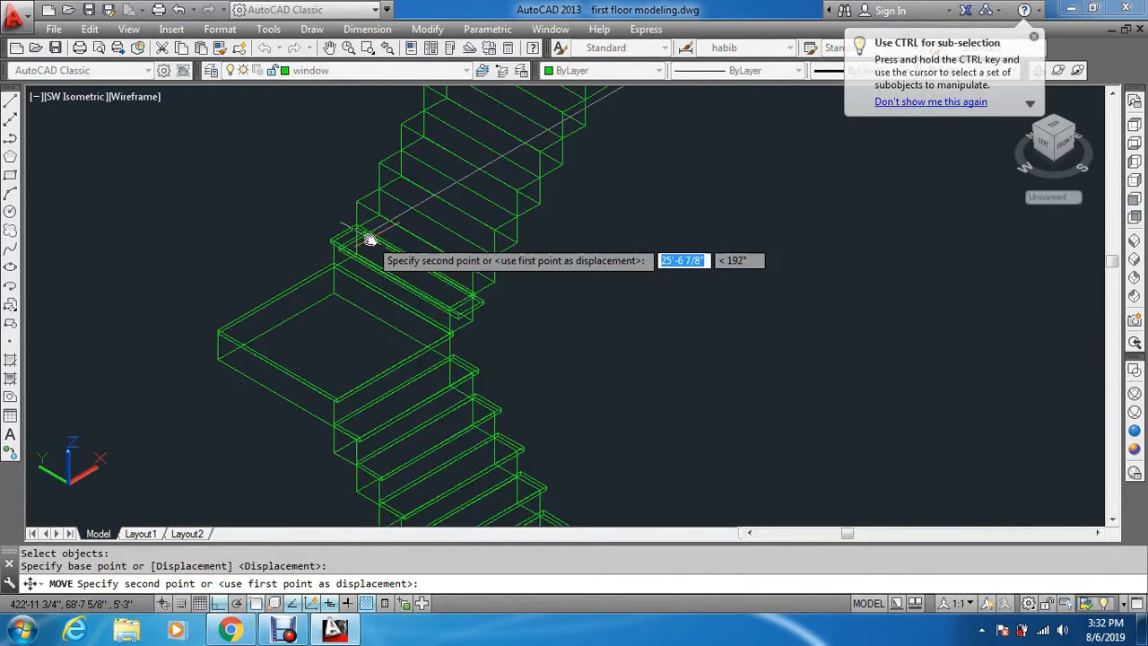
pyautogui.scroll(6, 363, 173)
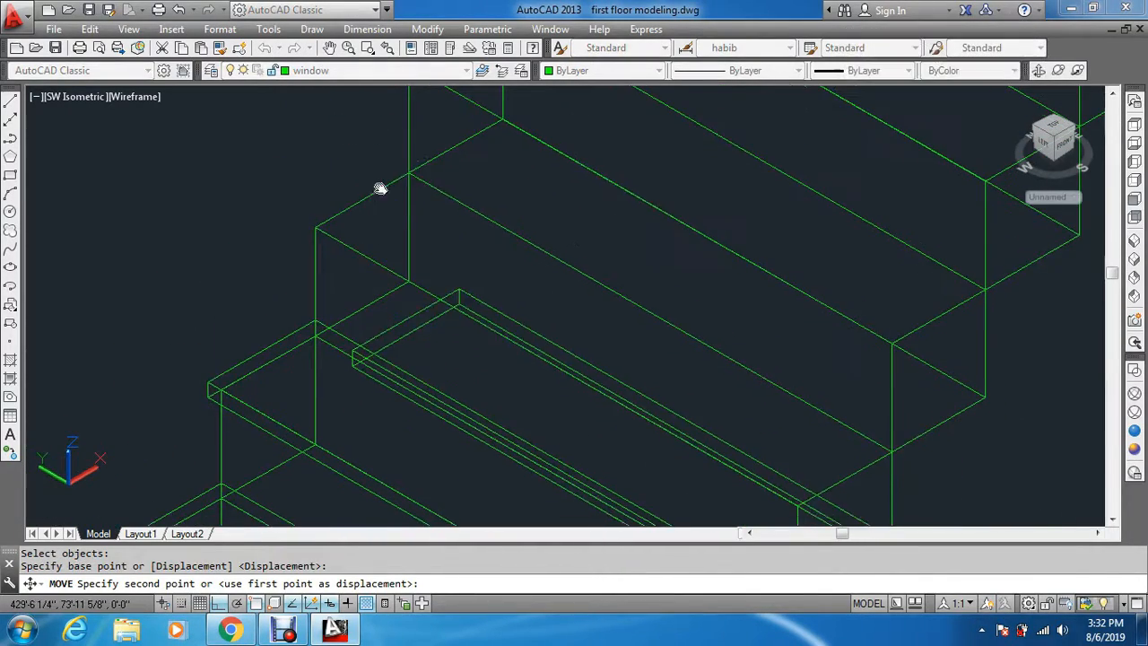
pyautogui.click(407, 163)
pyautogui.scroll(-5, 442, 261)
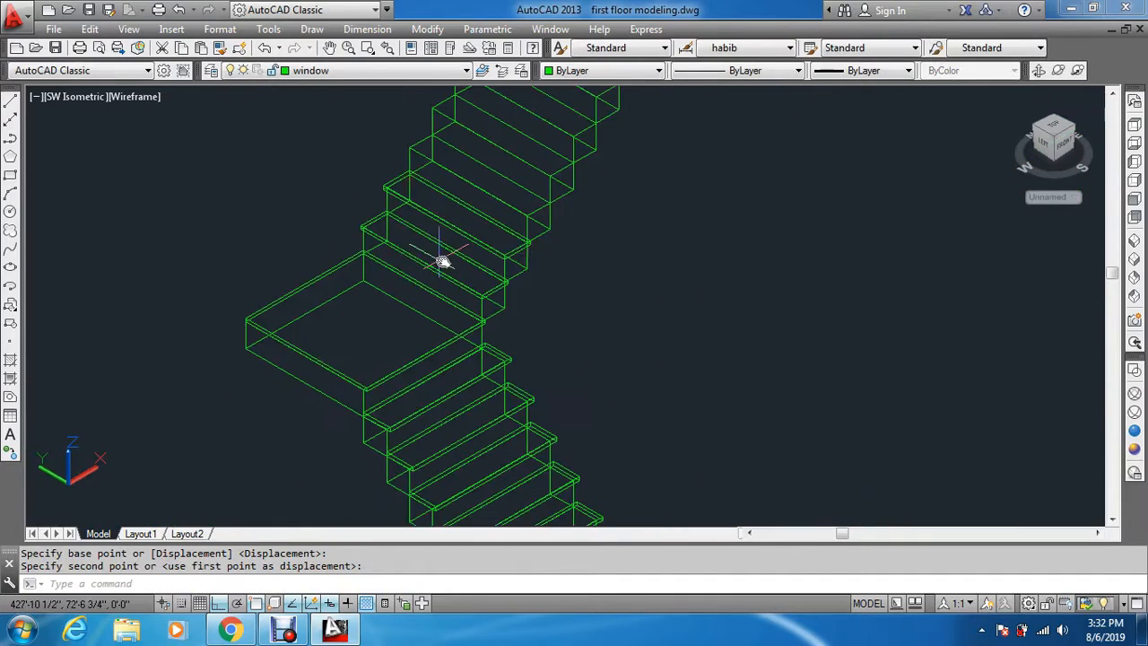
# Set the third upper-flight tread slab onto the third step above the landing, with its rear bottom corner at the step's back corner
pyautogui.moveTo(743, 210); pyautogui.dragTo(457, 459, button='middle')
pyautogui.write('m')
pyautogui.press('space')
pyautogui.scroll(-4, 870, 282)
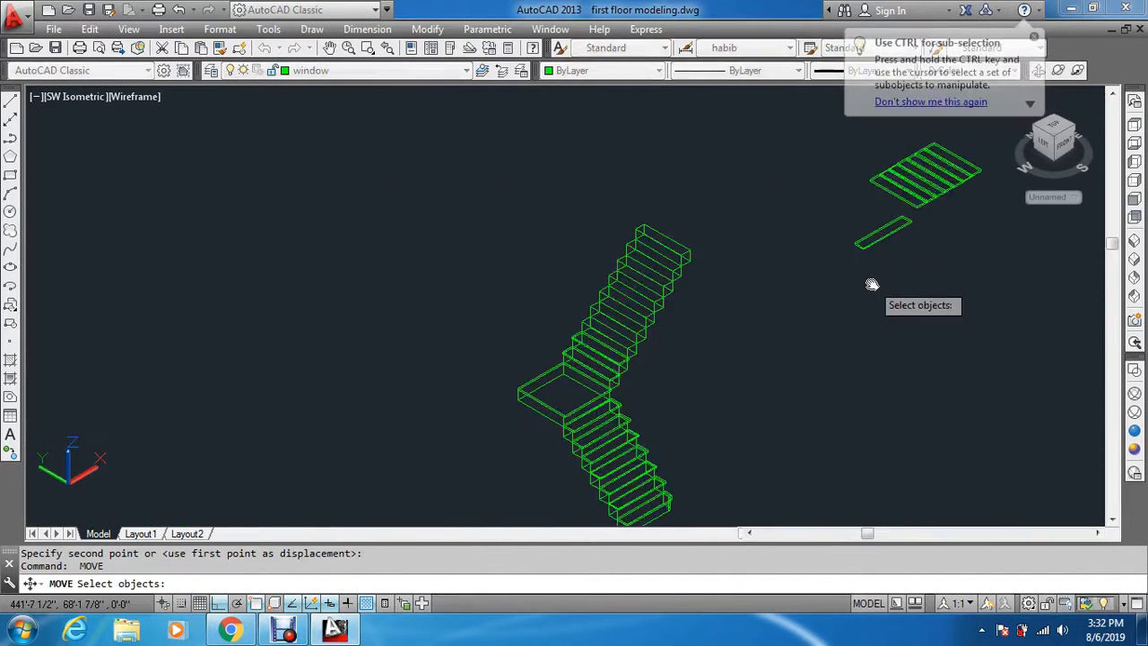
pyautogui.scroll(5, 916, 146)
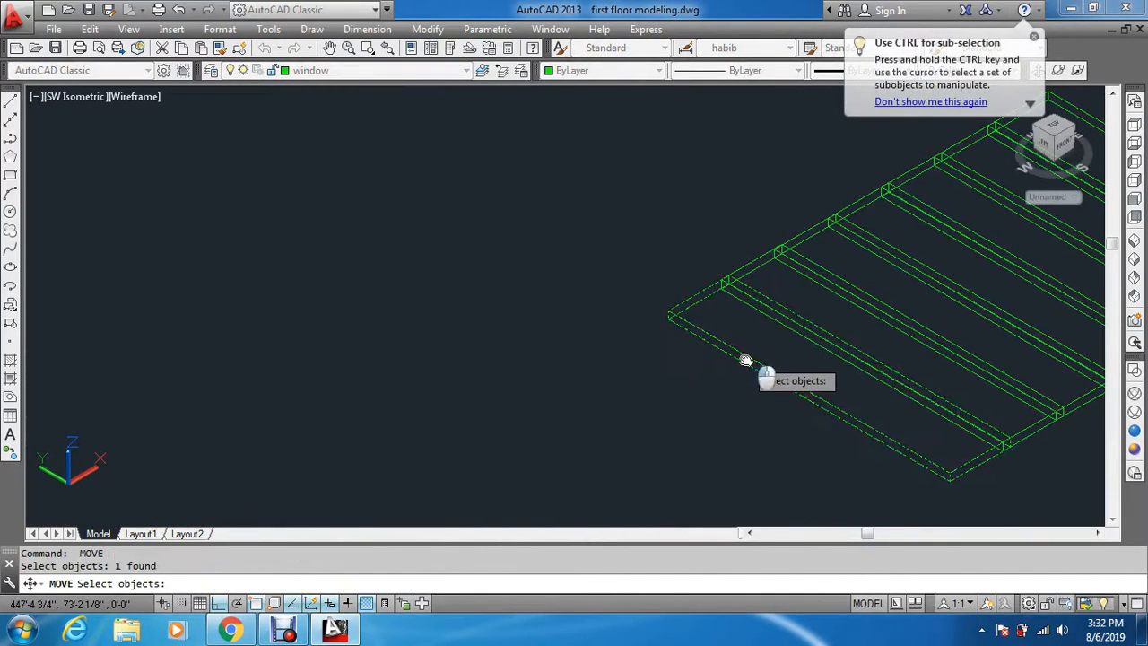
pyautogui.press('space')
pyautogui.scroll(5, 741, 287)
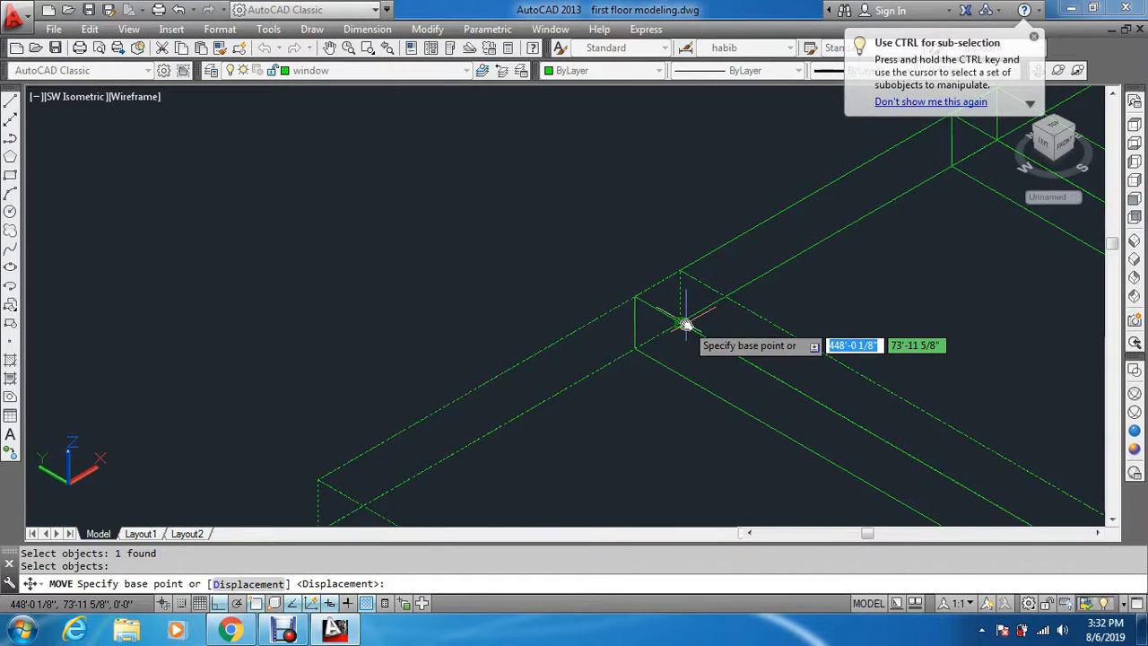
pyautogui.click(681, 325)
pyautogui.scroll(-5, 681, 315)
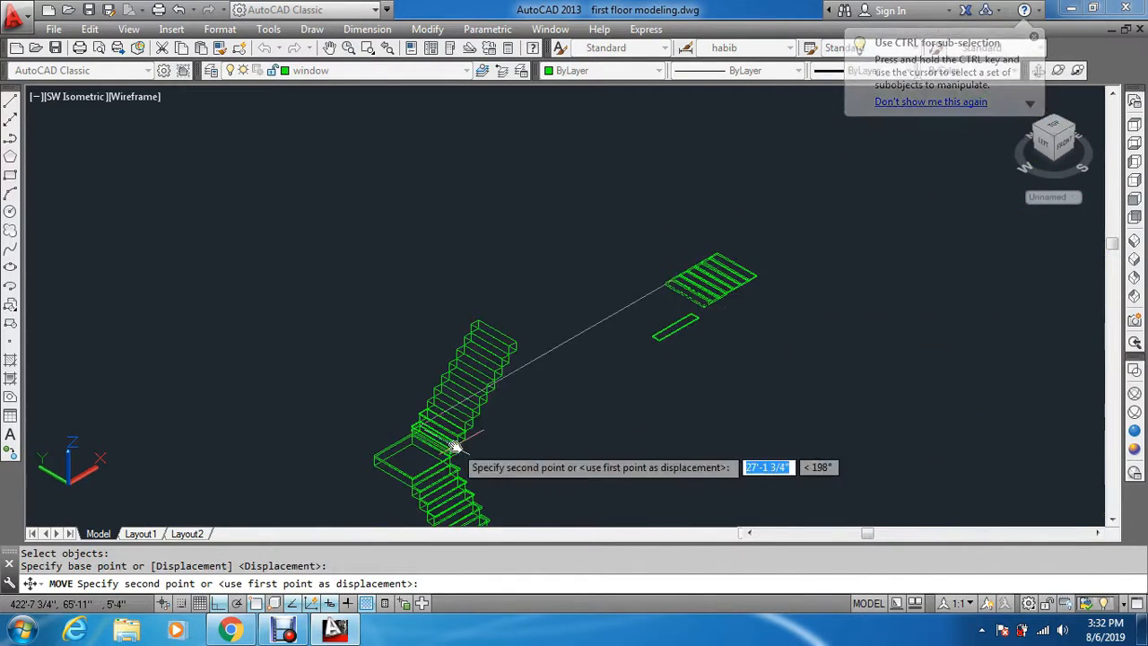
pyautogui.scroll(3, 452, 401)
pyautogui.scroll(2, 446, 390)
pyautogui.scroll(4, 395, 318)
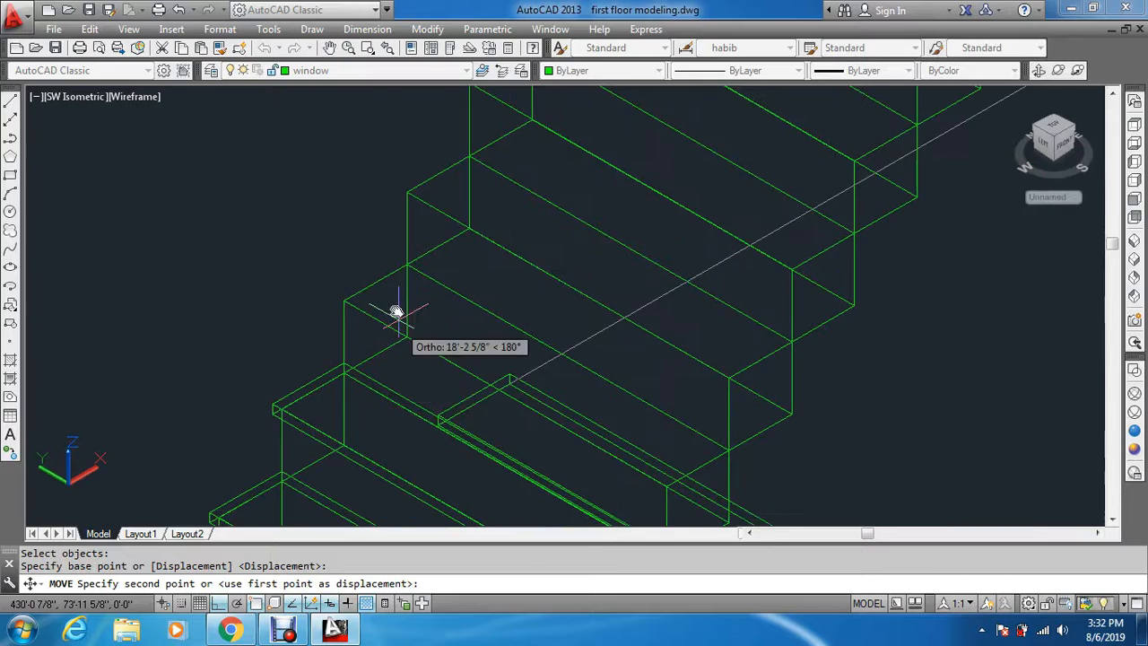
pyautogui.click(408, 267)
pyautogui.scroll(-6, 421, 305)
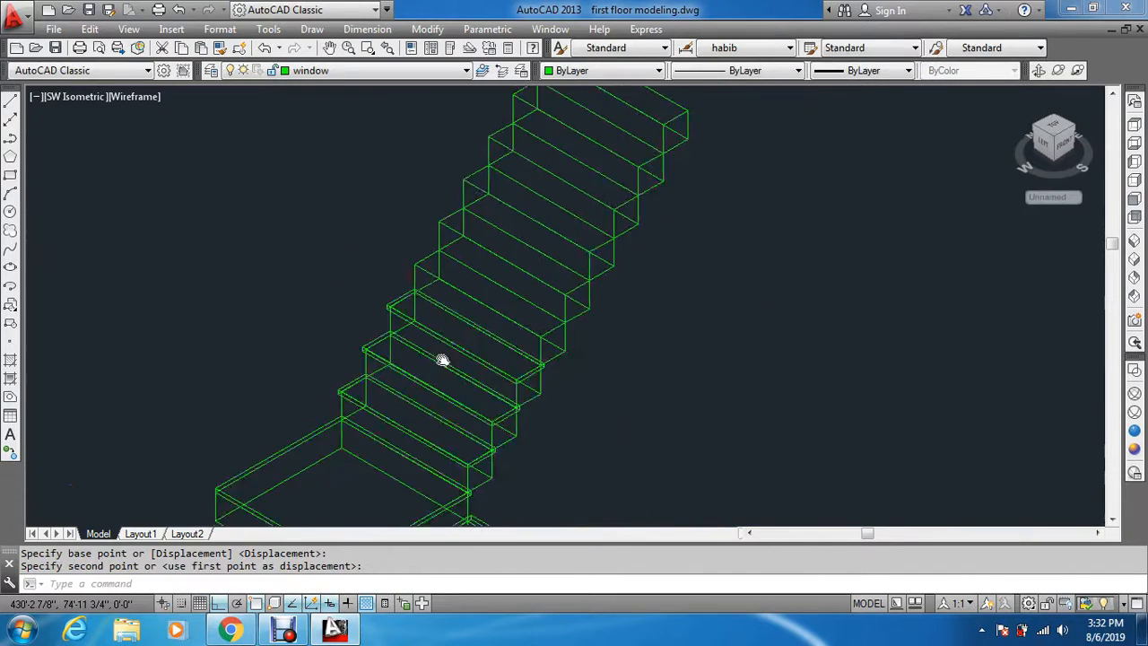
# Move the fourth upper-flight tread slab onto the fourth step above the landing, snapping its rear bottom corner to the riser base behind
pyautogui.press('Return')
pyautogui.click(744, 166)
pyautogui.press('Return')
pyautogui.scroll(5, 736, 125)
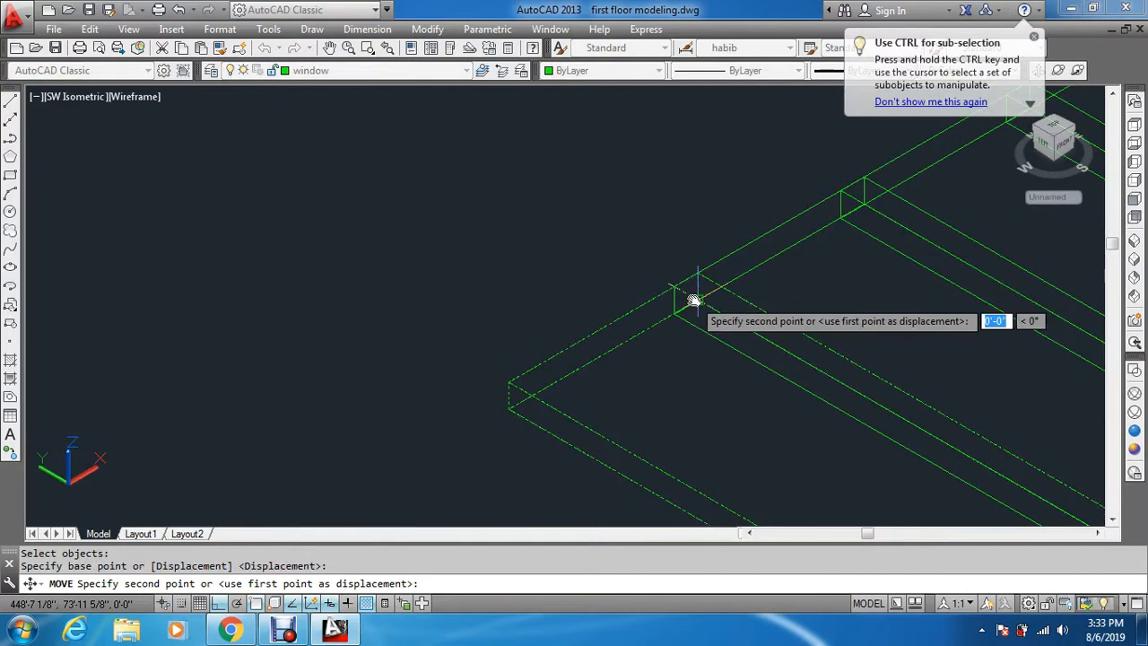
pyautogui.scroll(-5, 690, 302)
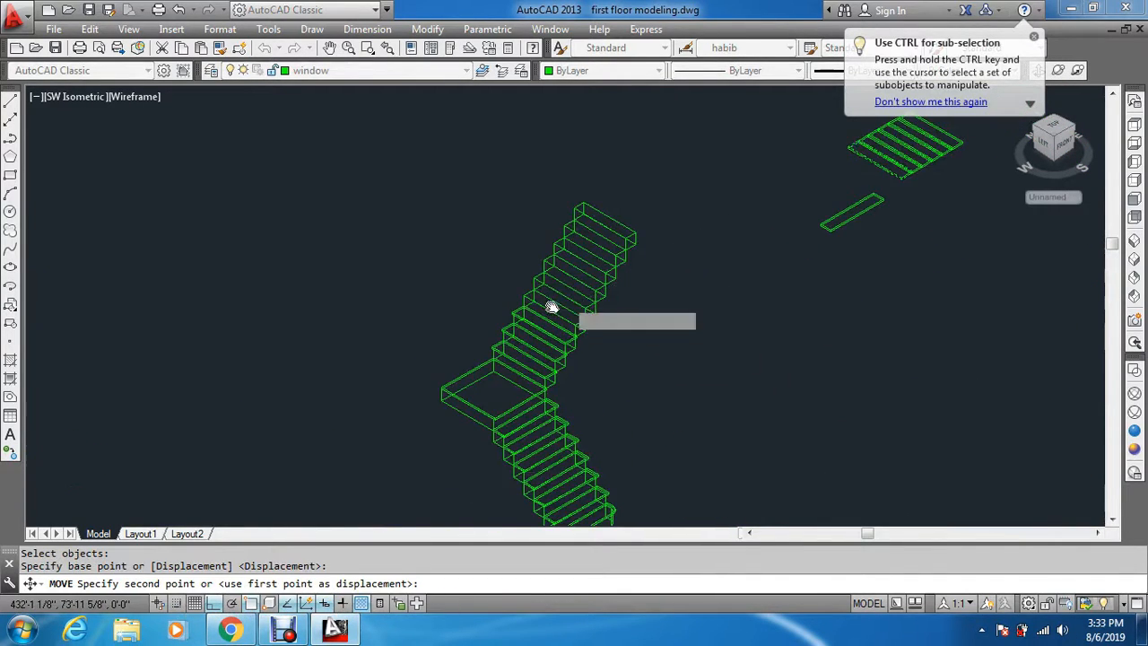
pyautogui.scroll(6, 552, 307)
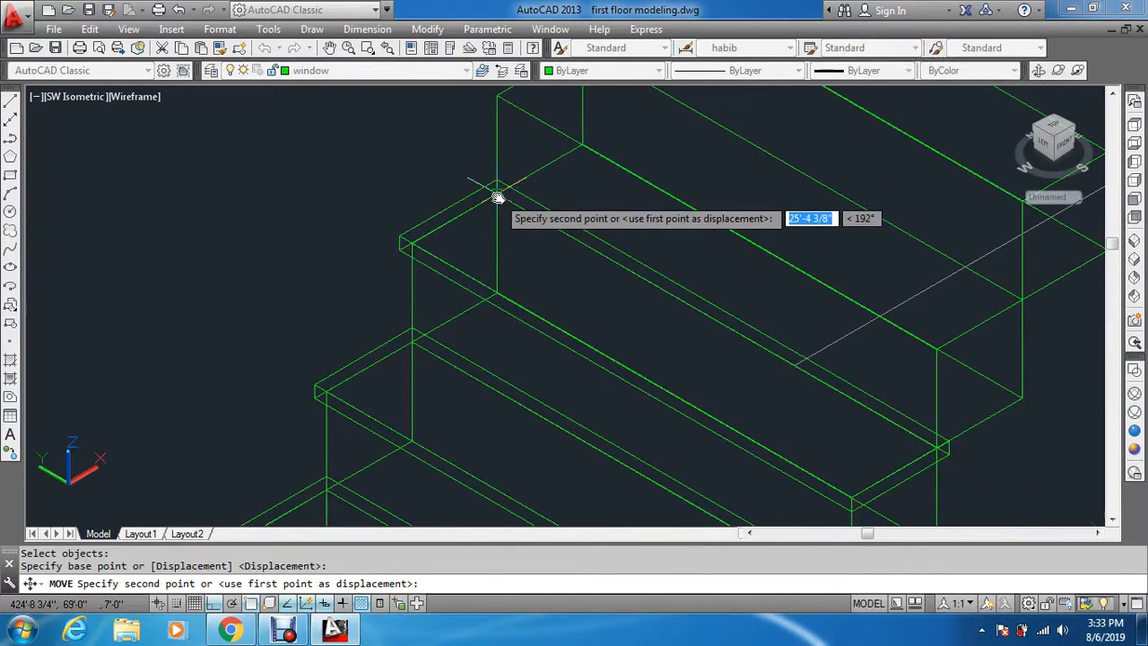
pyautogui.click(498, 197)
# Place the fifth upper-flight tread slab on the fifth step above the landing, with its rear bottom corner at the step's back corner
pyautogui.scroll(-8, 512, 248)
pyautogui.scroll(3, 708, 190)
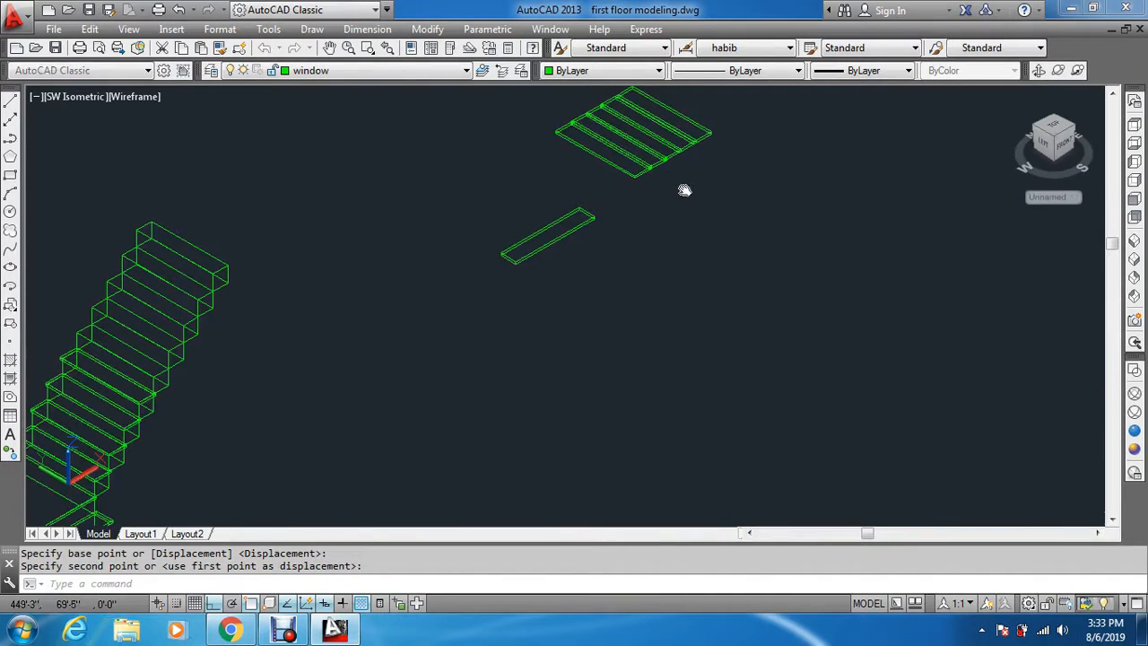
pyautogui.press('Return')
pyautogui.click(641, 172)
pyautogui.press('Return')
pyautogui.scroll(6, 578, 103)
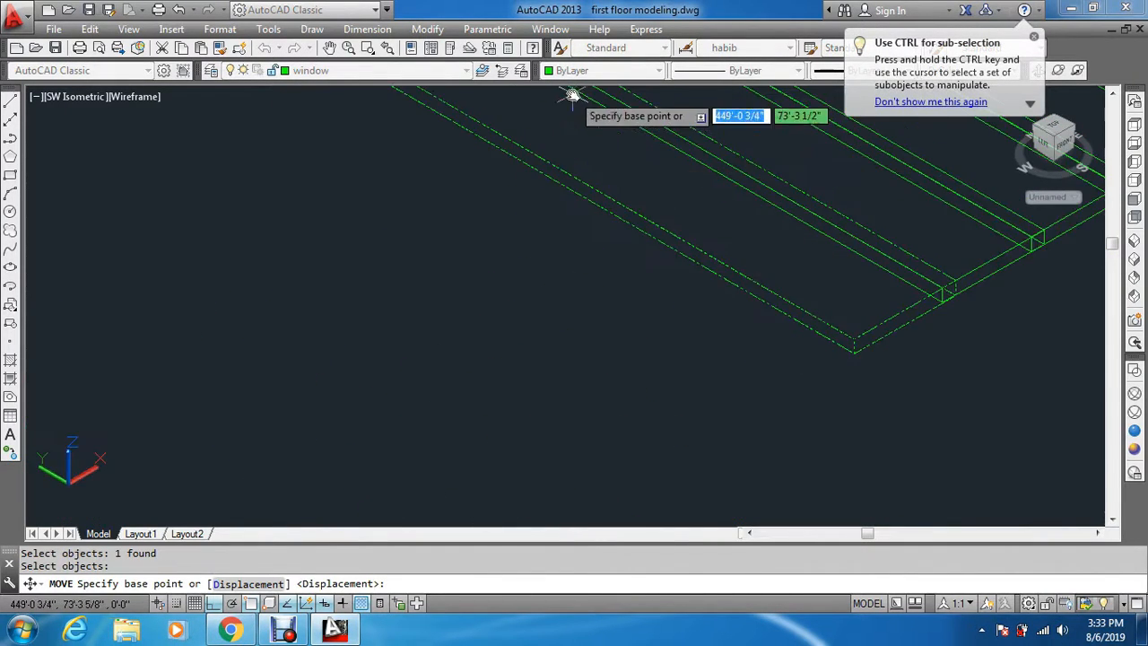
pyautogui.scroll(2, 585, 145)
pyautogui.moveTo(586, 148); pyautogui.dragTo(651, 397, button='middle')
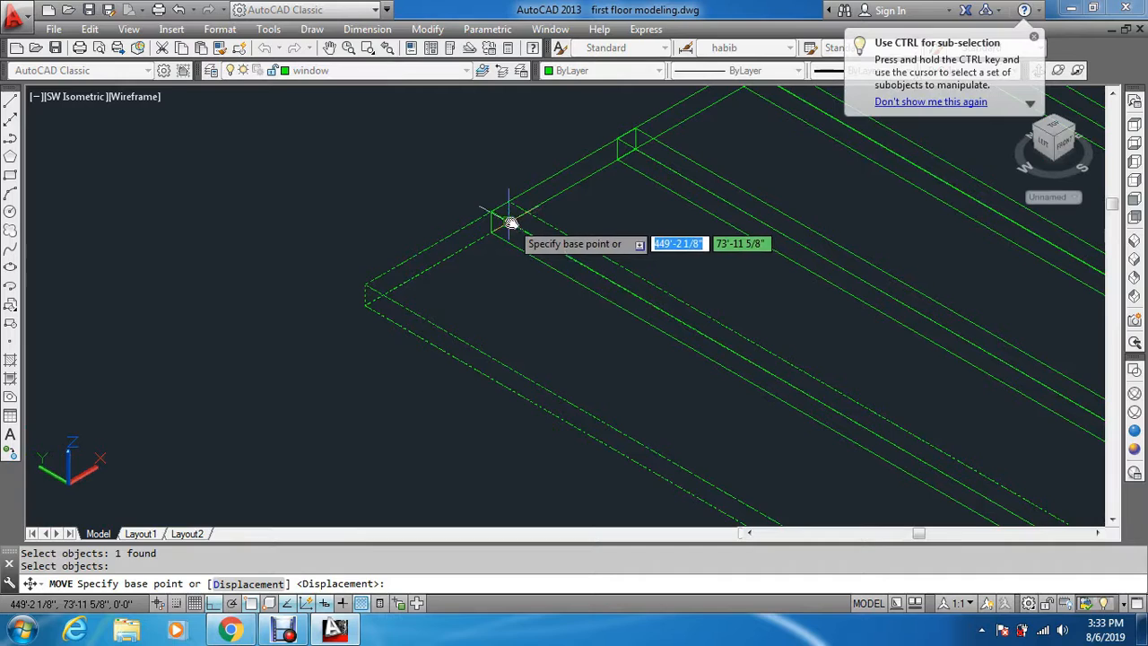
pyautogui.scroll(-5, 512, 217)
pyautogui.scroll(7, 275, 331)
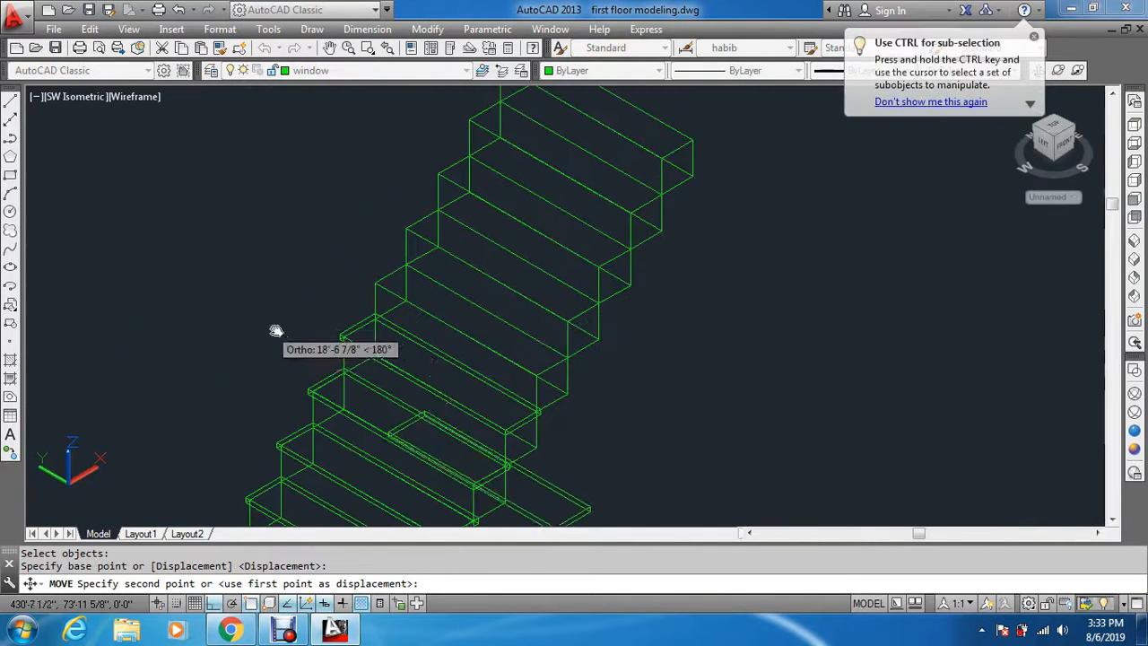
pyautogui.scroll(4, 383, 291)
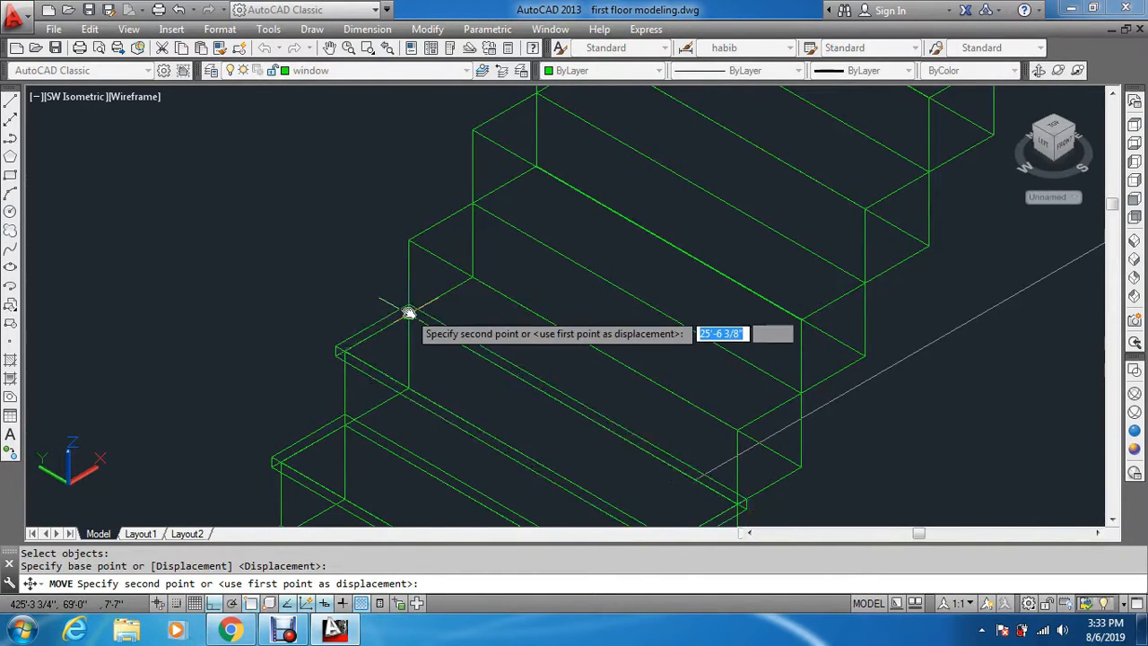
pyautogui.click(408, 311)
# Set the sixth upper-flight tread slab onto the sixth step above the landing, aligning its rear bottom corner with the riser base behind
pyautogui.scroll(-5, 457, 354)
pyautogui.scroll(3, 598, 242)
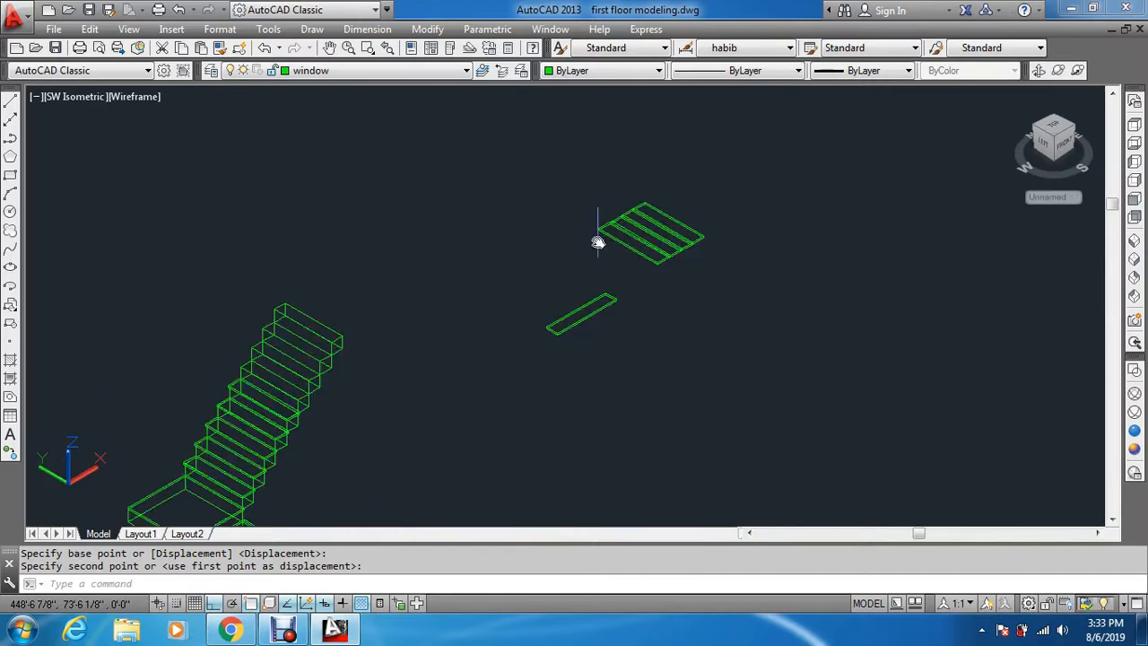
pyautogui.press('Return')
pyautogui.click(651, 249)
pyautogui.press('Return')
pyautogui.scroll(4, 627, 206)
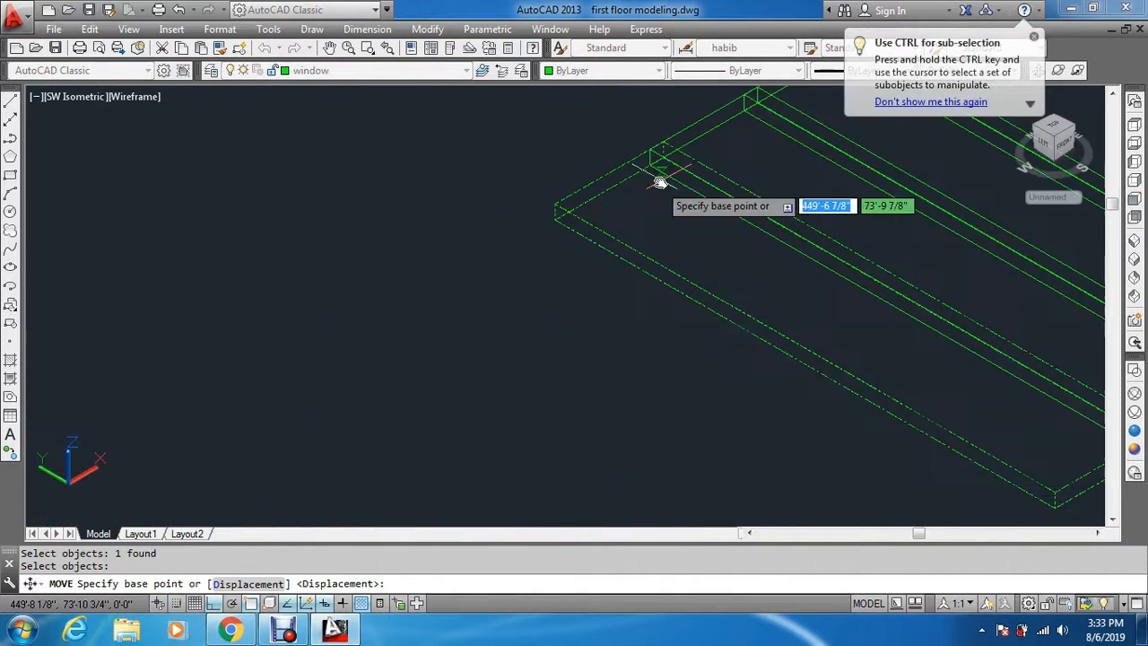
pyautogui.scroll(2, 661, 170)
pyautogui.scroll(-6, 646, 179)
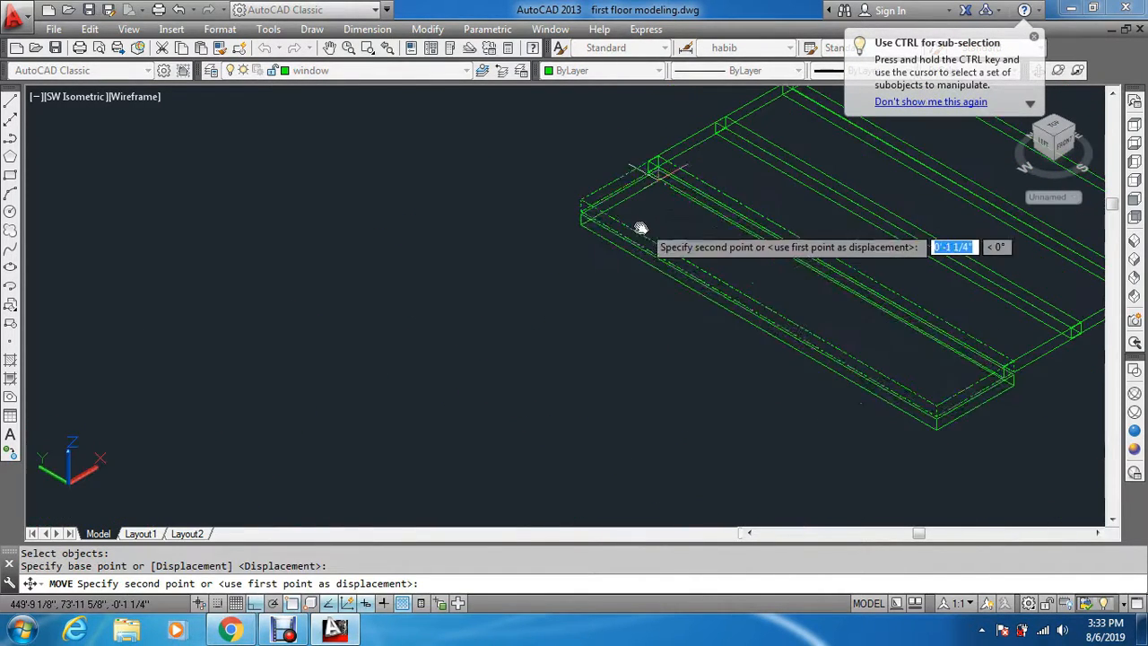
pyautogui.scroll(4, 305, 445)
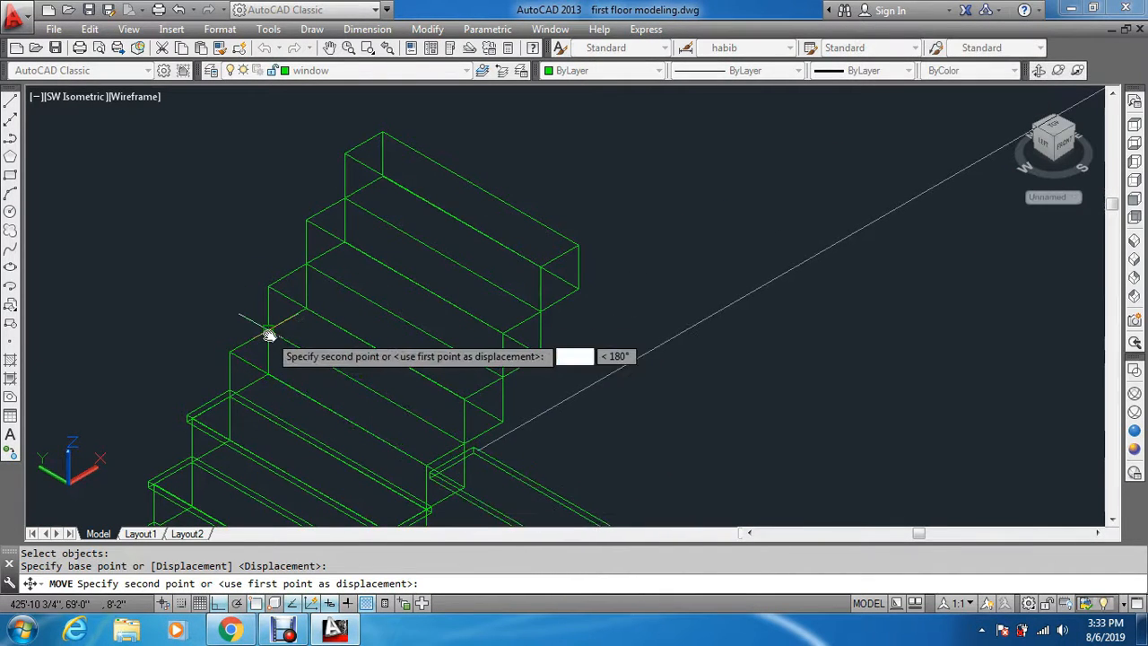
pyautogui.click(269, 335)
# Move the seventh upper-flight tread slab by its rear bottom corner onto the back corner of the seventh step above the landing
pyautogui.scroll(-8, 282, 341)
pyautogui.press('Return')
pyautogui.scroll(3, 479, 292)
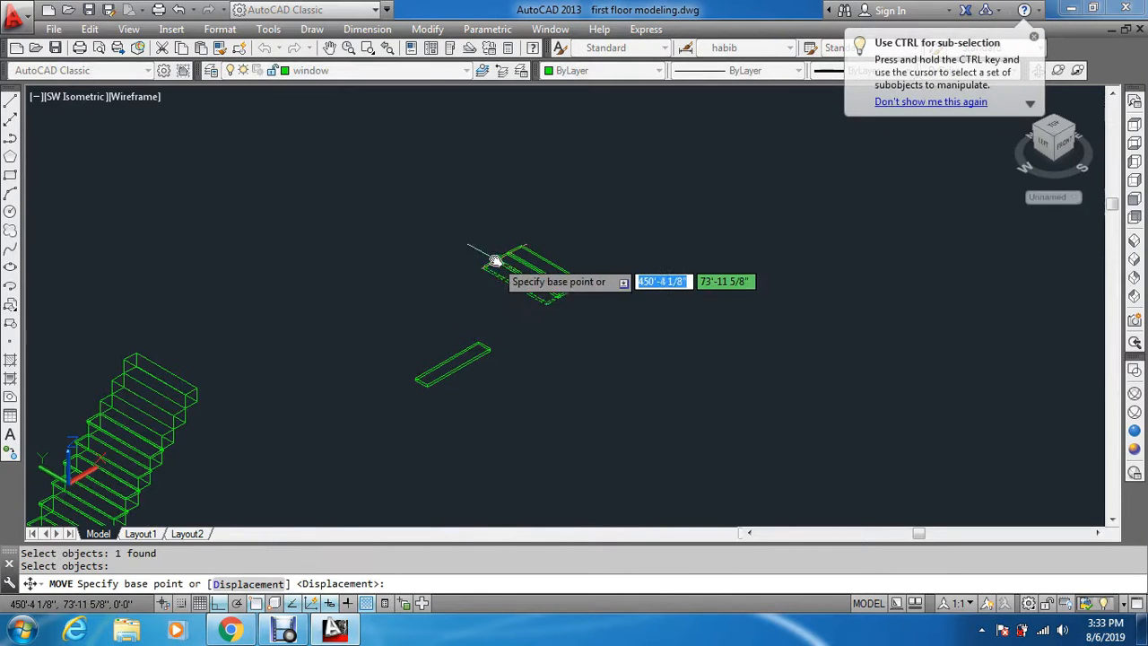
pyautogui.scroll(6, 495, 260)
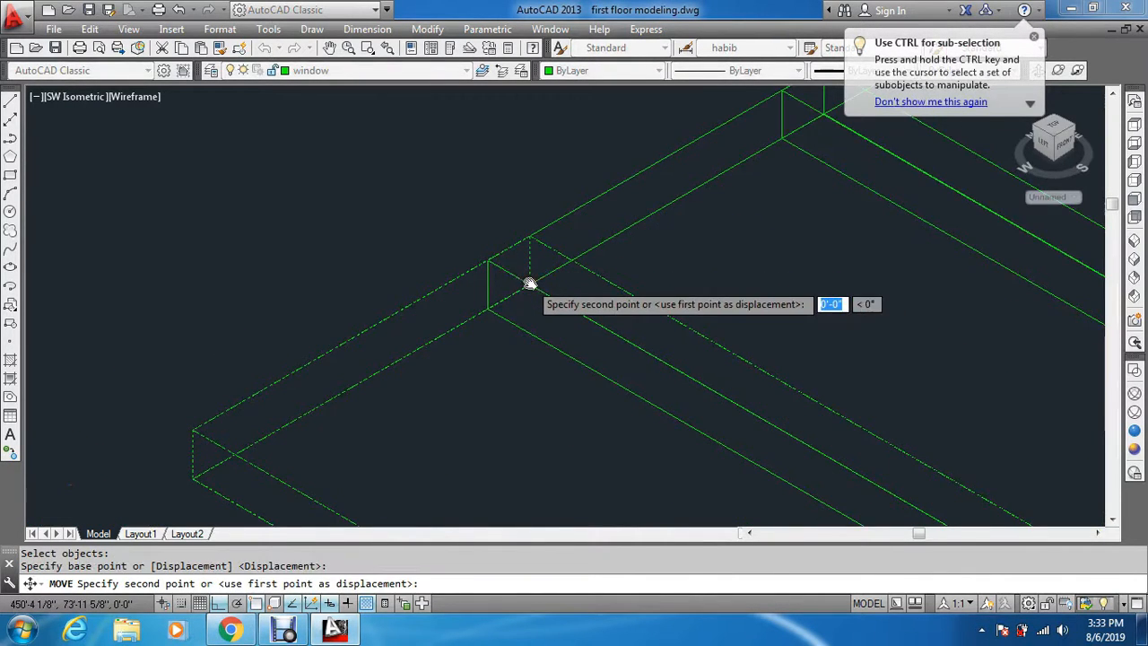
pyautogui.scroll(-6, 502, 296)
pyautogui.scroll(5, 175, 381)
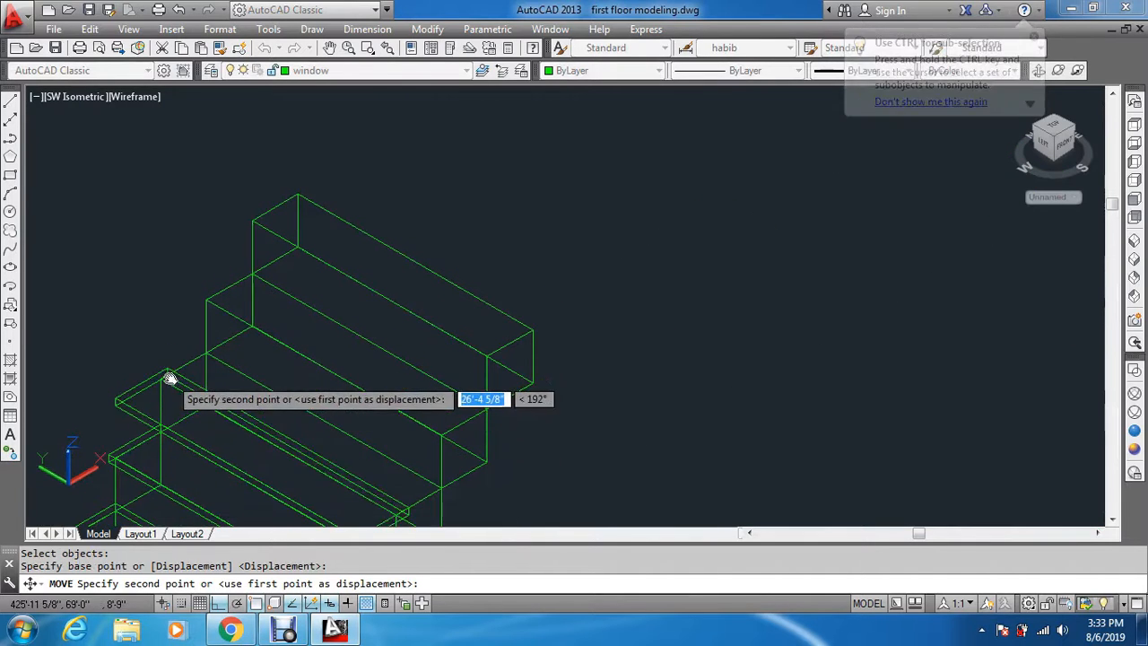
pyautogui.click(203, 351)
# Place the eighth upper-flight tread slab on the step just below the top one, snapping its rear bottom corner to the riser base
pyautogui.scroll(-4, 260, 387)
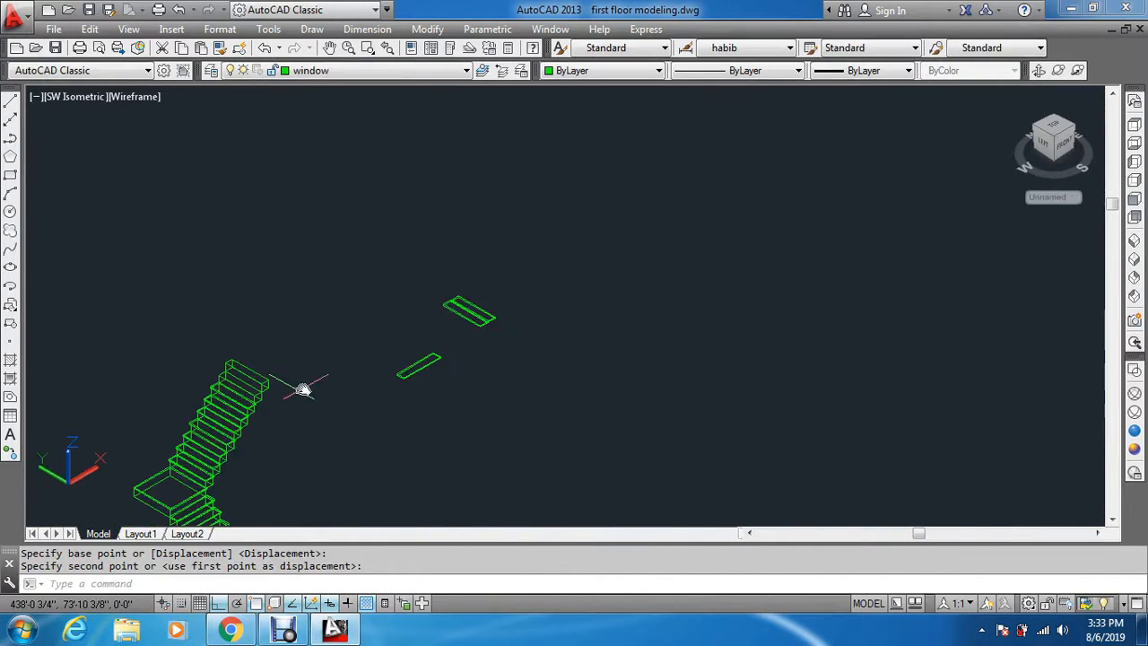
pyautogui.click(466, 311)
pyautogui.press('Return')
pyautogui.scroll(5, 443, 311)
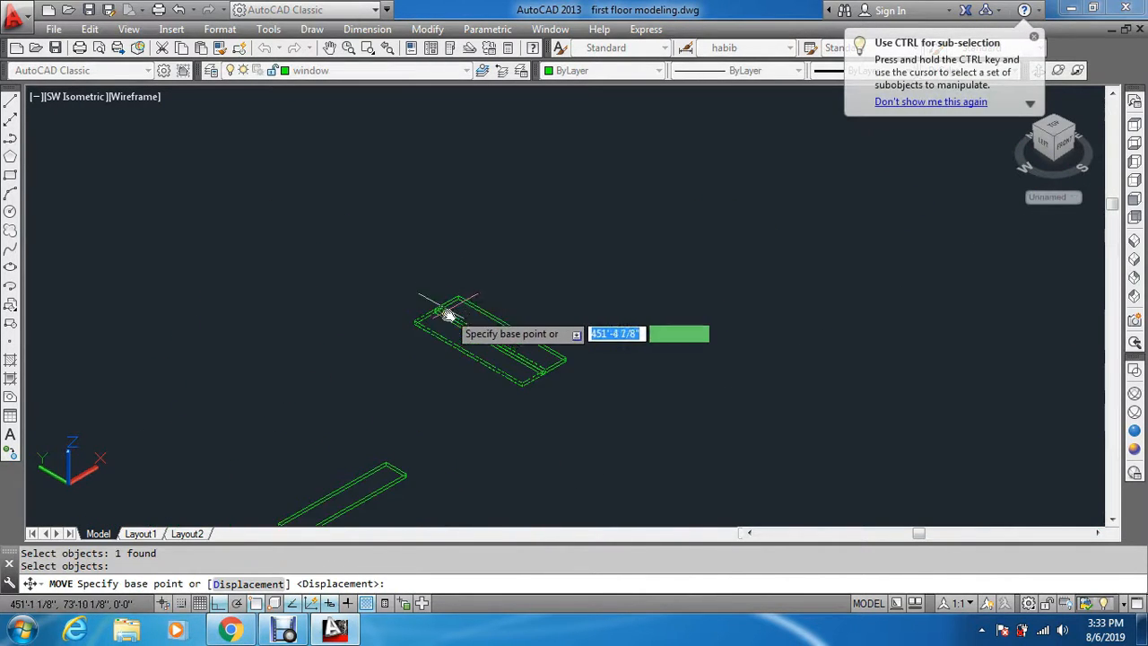
pyautogui.scroll(2, 439, 298)
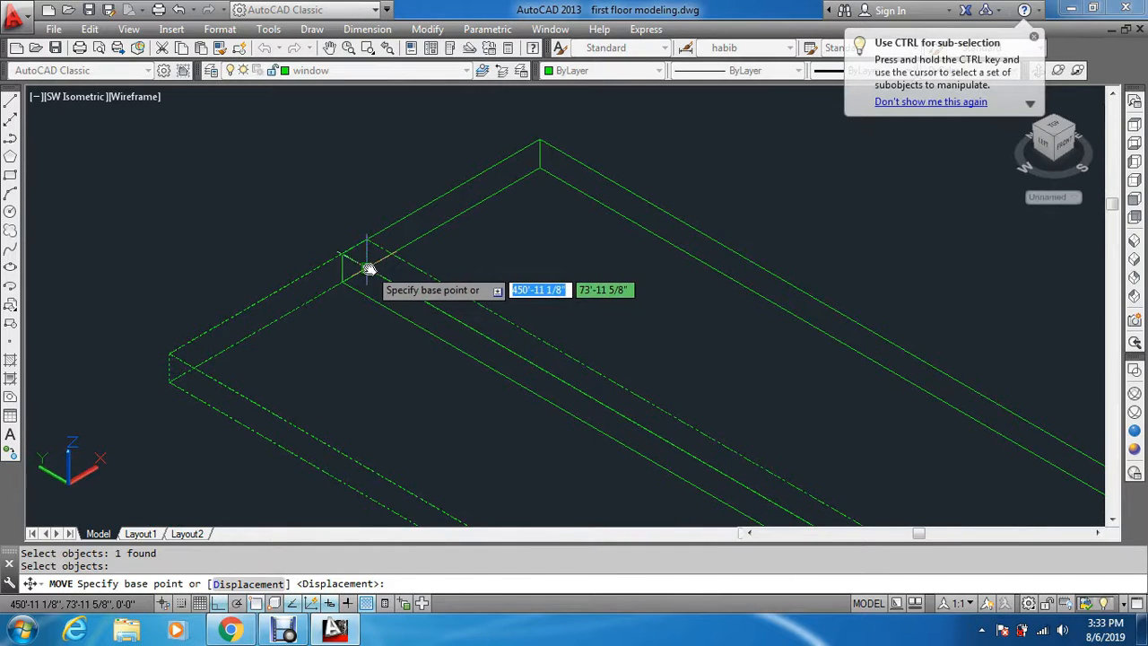
pyautogui.scroll(-4, 377, 271)
pyautogui.scroll(5, 225, 355)
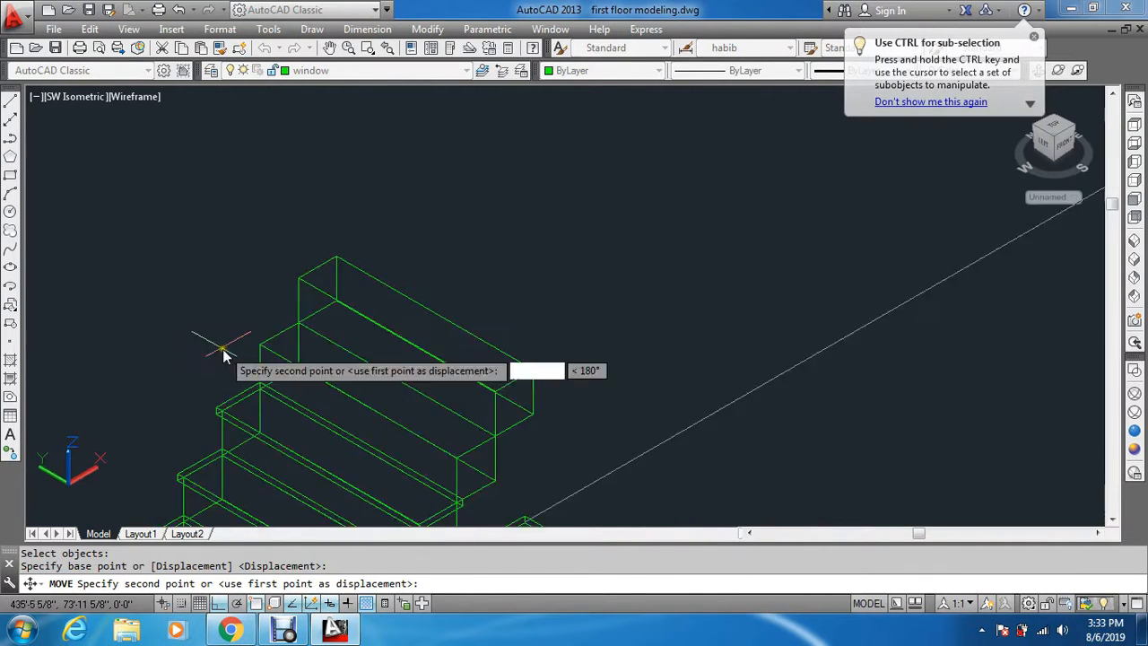
pyautogui.click(321, 315)
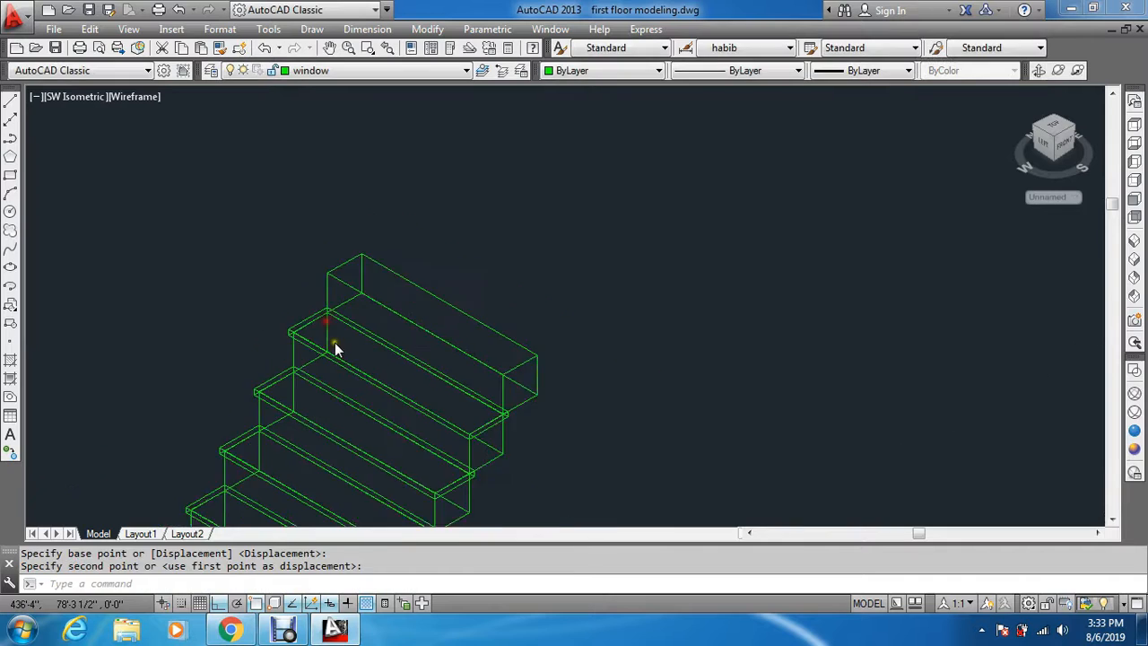
# Move the last tread slab onto the staircase's top step, snapping its rear bottom corner to the block's rear top corner
pyautogui.scroll(-4, 635, 308)
pyautogui.press('Return')
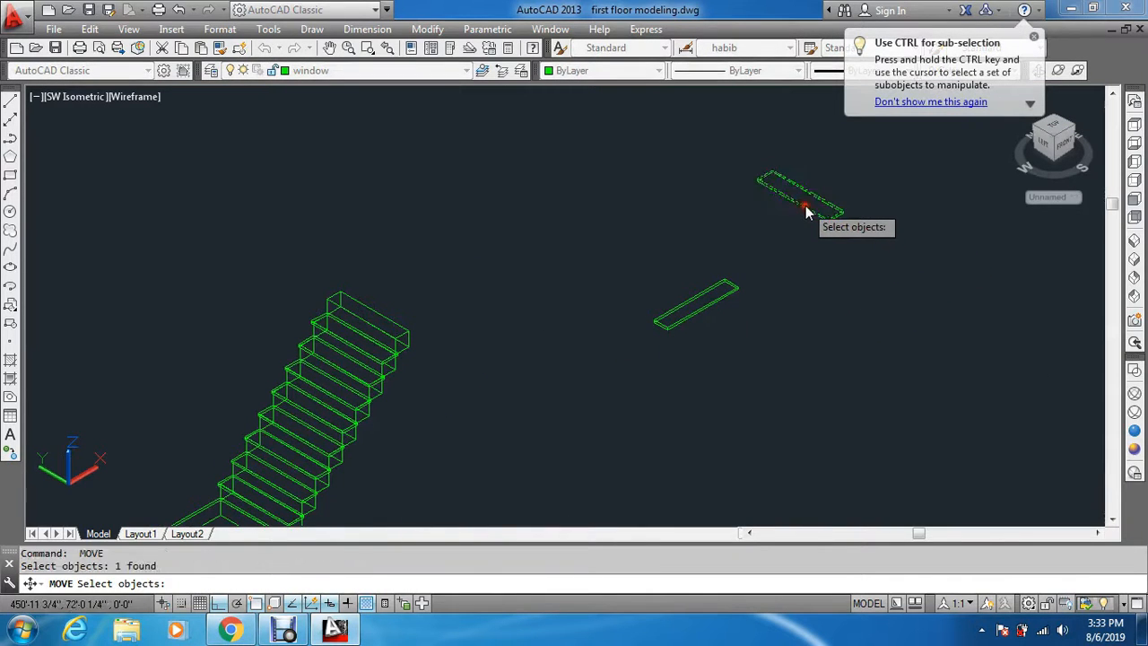
pyautogui.scroll(5, 774, 173)
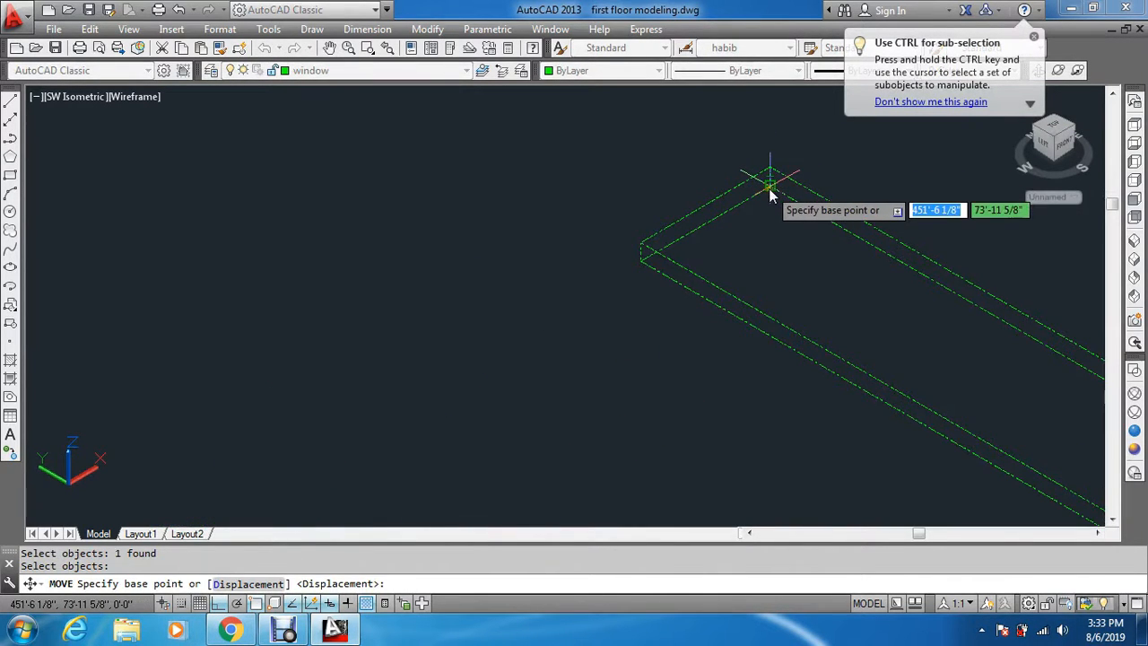
pyautogui.click(768, 187)
pyautogui.scroll(-7, 768, 216)
pyautogui.scroll(5, 559, 310)
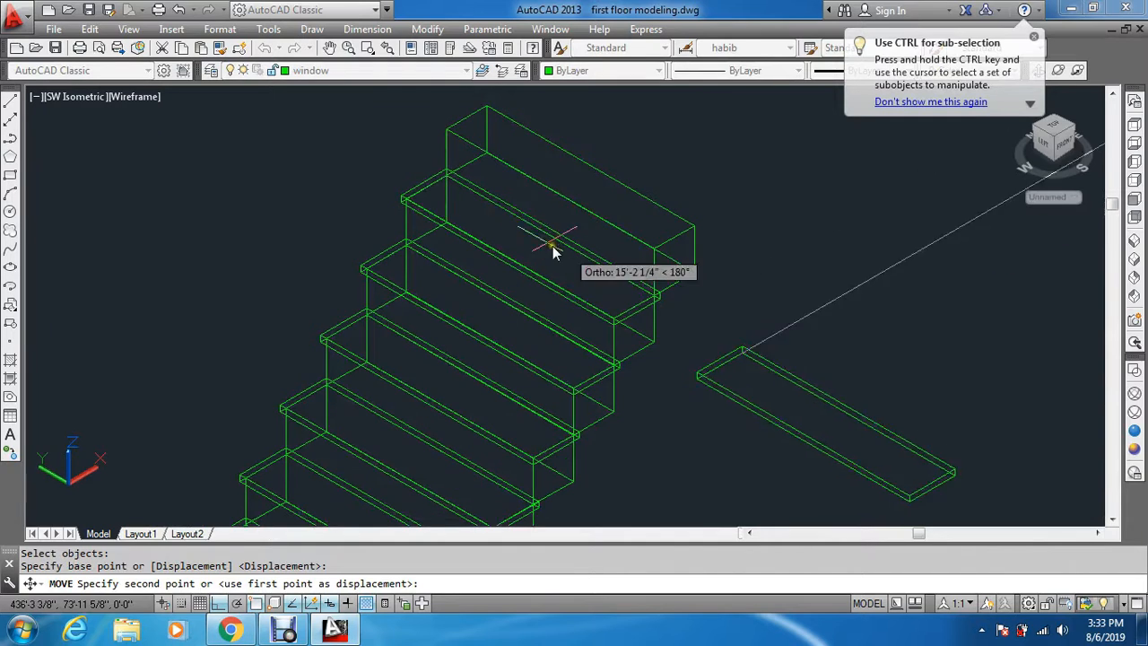
pyautogui.click(485, 108)
pyautogui.scroll(-3, 552, 201)
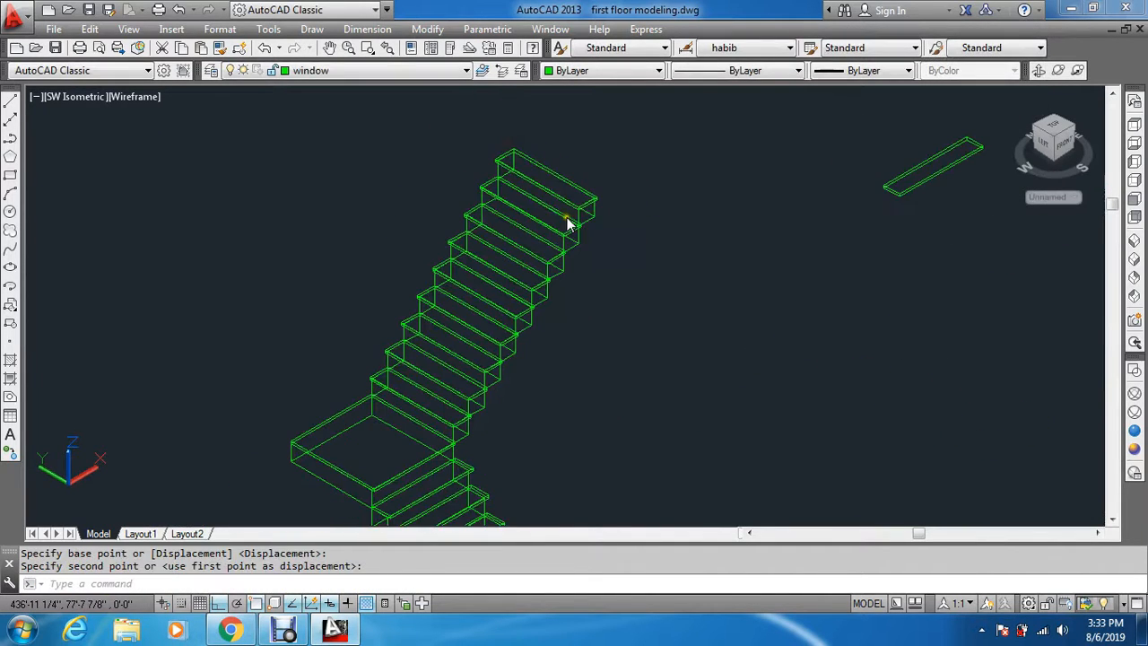
# Erase the leftover narrow slab lying apart from the staircase
pyautogui.scroll(-4, 689, 228)
pyautogui.write('e')
pyautogui.press('space')
pyautogui.click(814, 175)
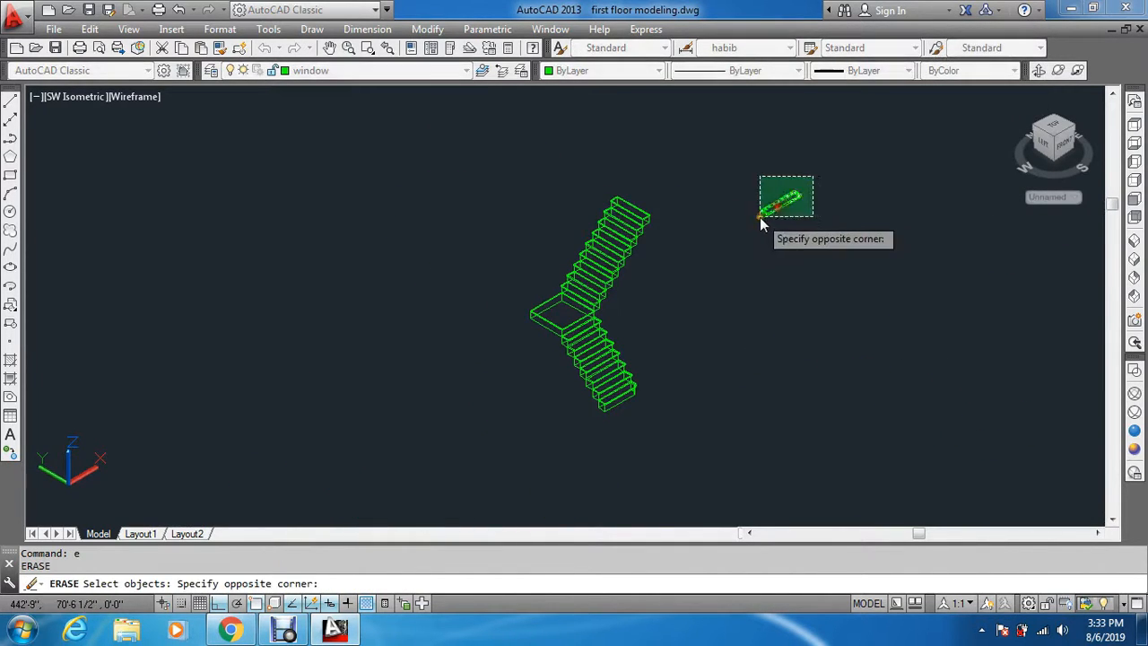
pyautogui.click(755, 213)
pyautogui.press('space')
pyautogui.press('Escape')
# Display the staircase in SW Isometric view with the Conceptual visual style, focused on the lowest steps
pyautogui.scroll(5, 632, 320)
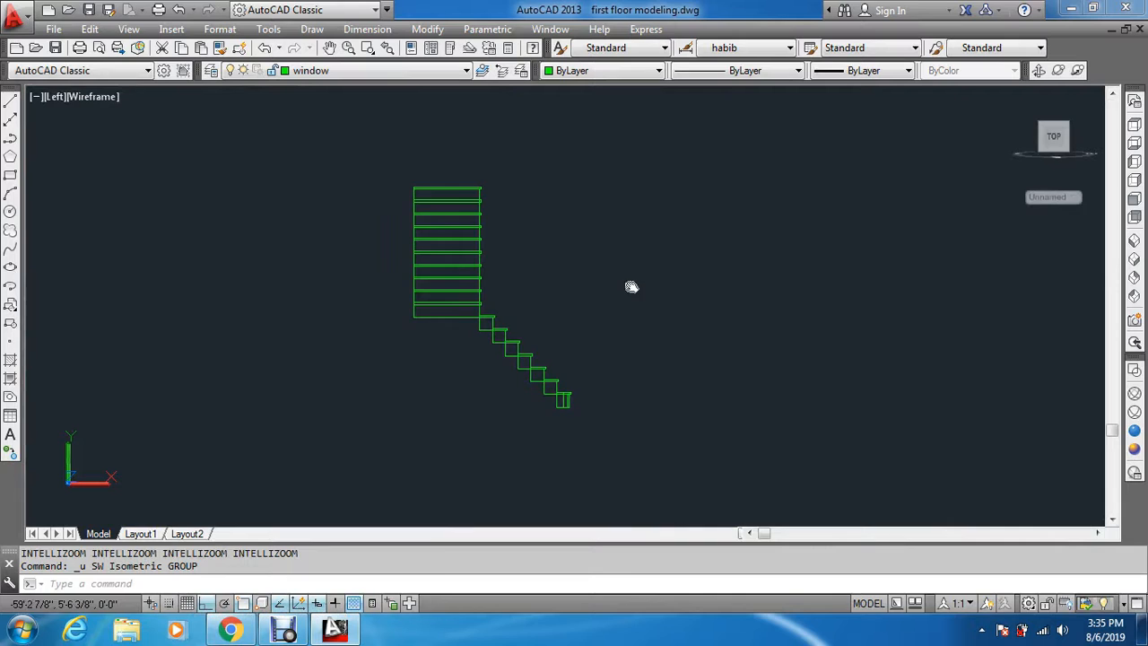
pyautogui.moveTo(631, 287); pyautogui.dragTo(765, 302, button='middle')
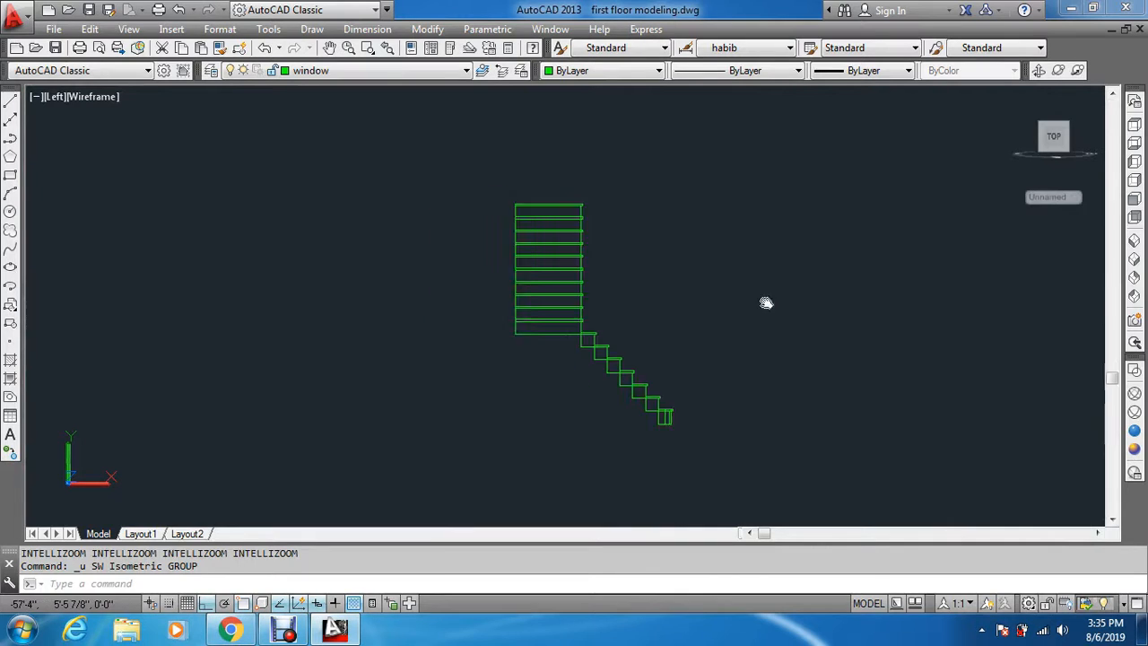
pyautogui.click(1135, 242)
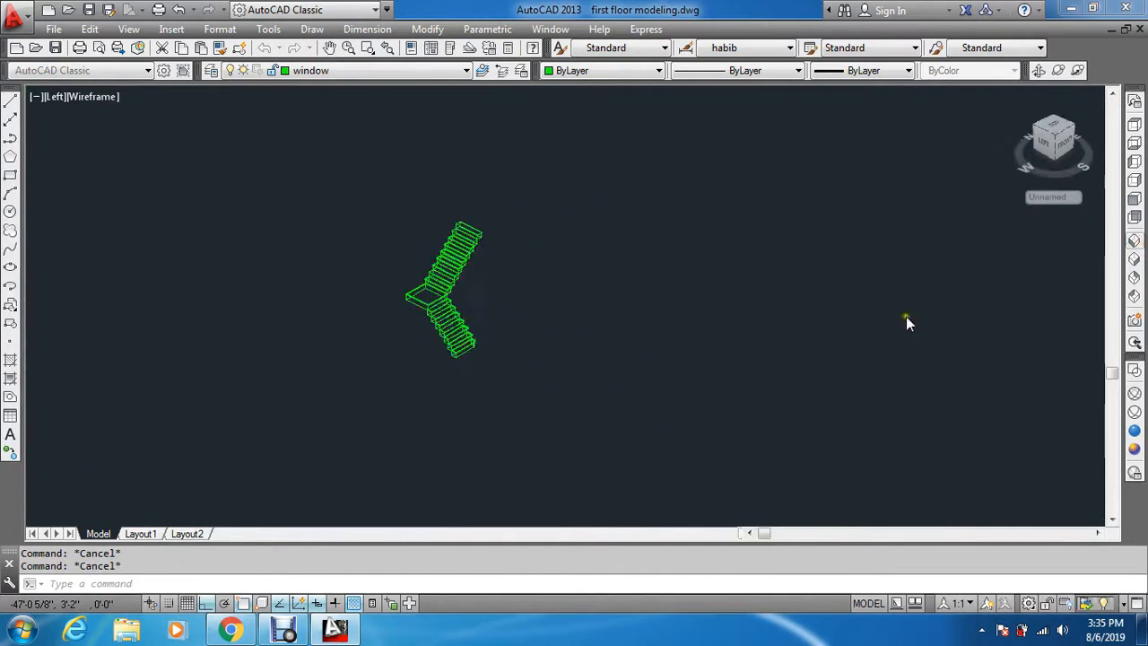
pyautogui.scroll(4, 350, 269)
pyautogui.scroll(4, 617, 404)
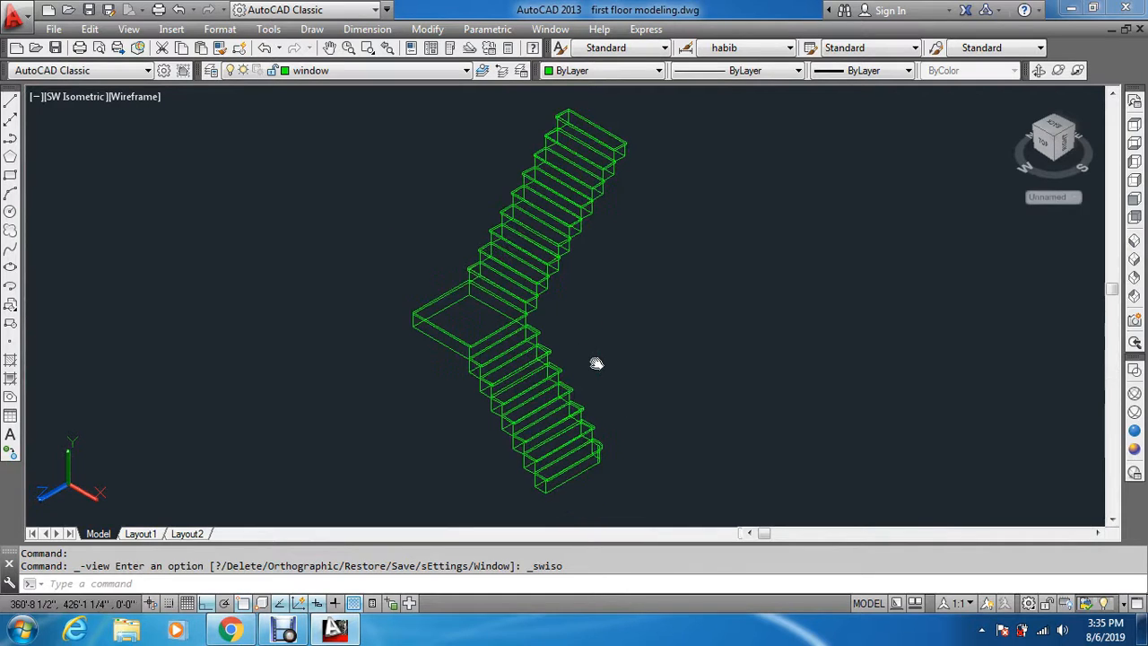
pyautogui.scroll(6, 525, 453)
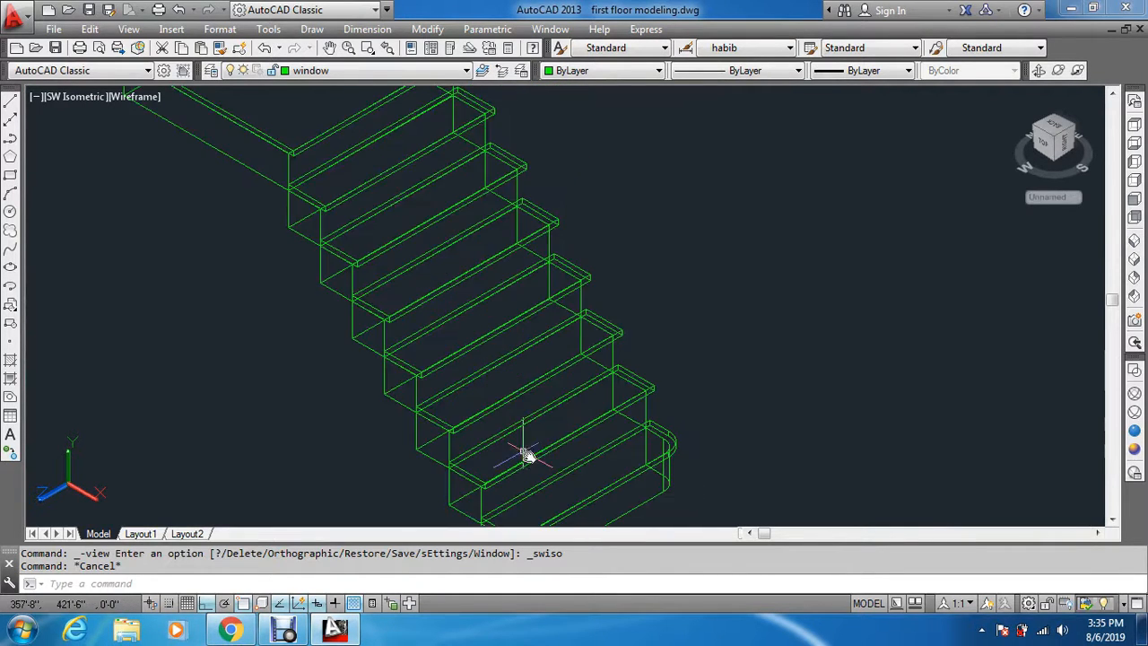
pyautogui.click(1137, 454)
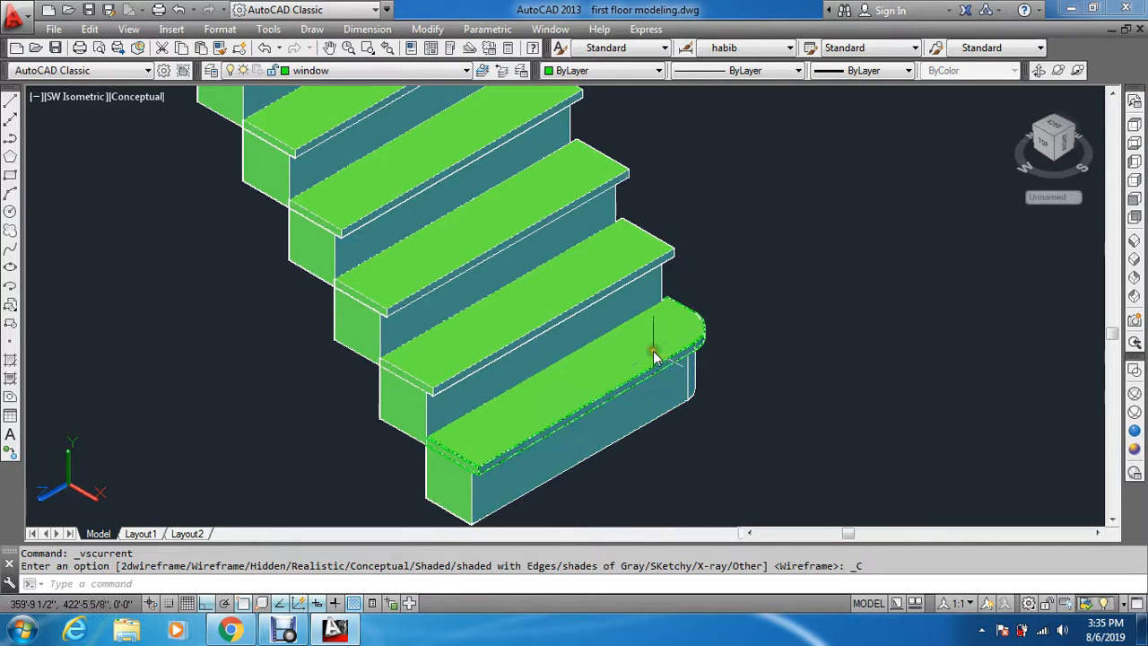
# Fillet the front top edge of the staircase's lowest tread slab with a 0.6-inch radius
pyautogui.press('Escape')
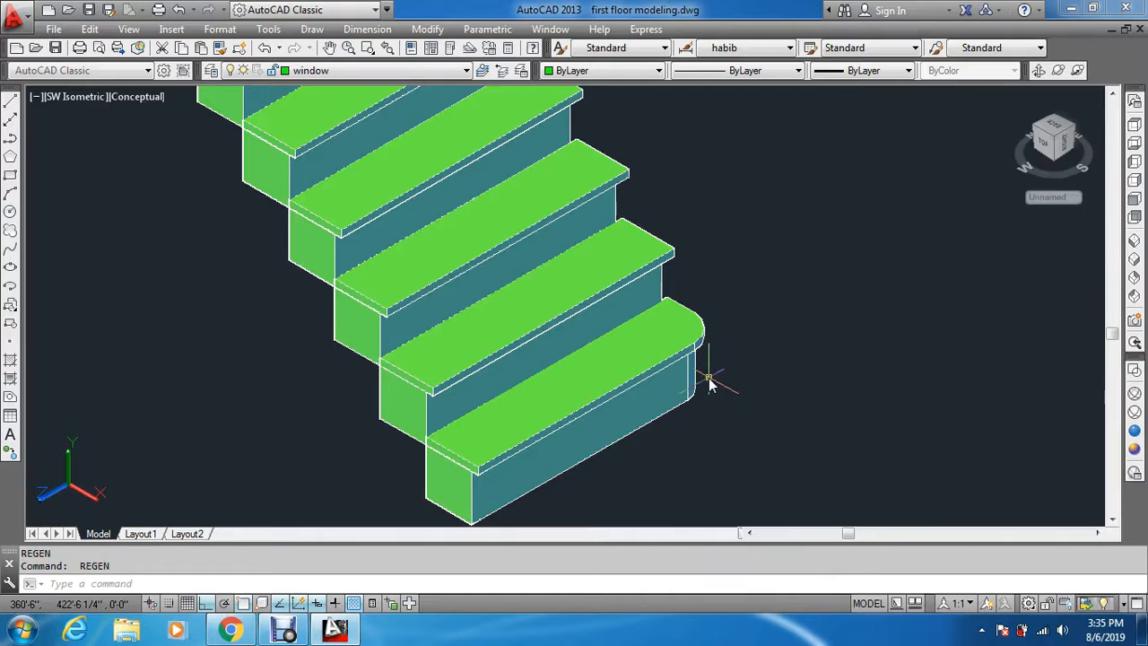
pyautogui.press('Escape')
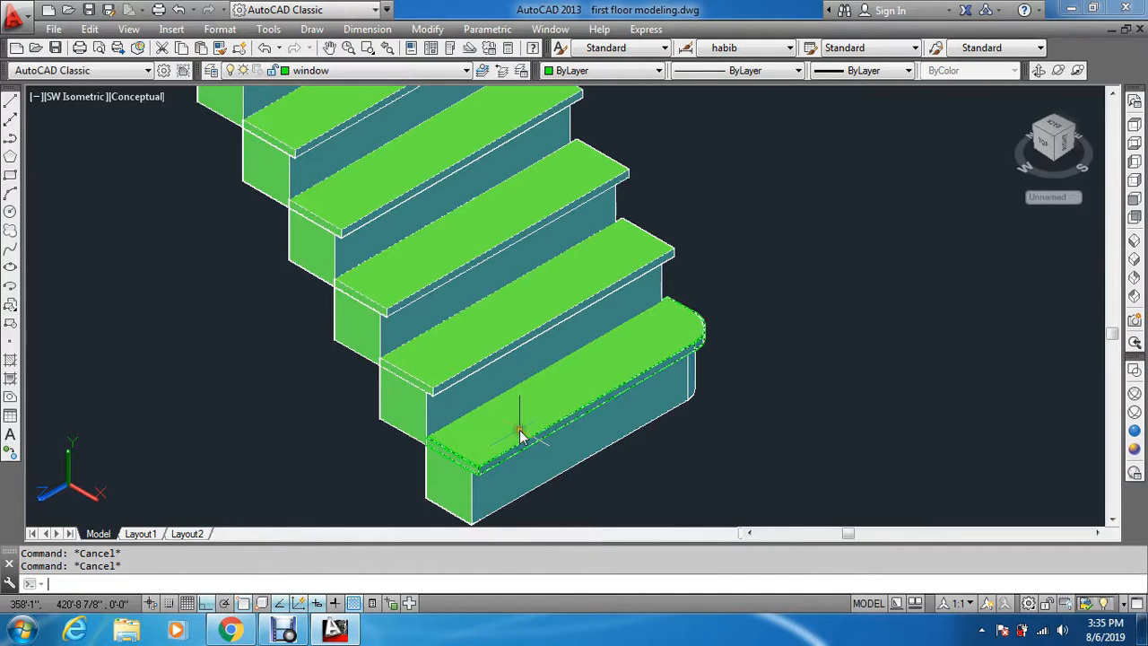
pyautogui.write('f')
pyautogui.press('Return')
pyautogui.write('r')
pyautogui.press('Return')
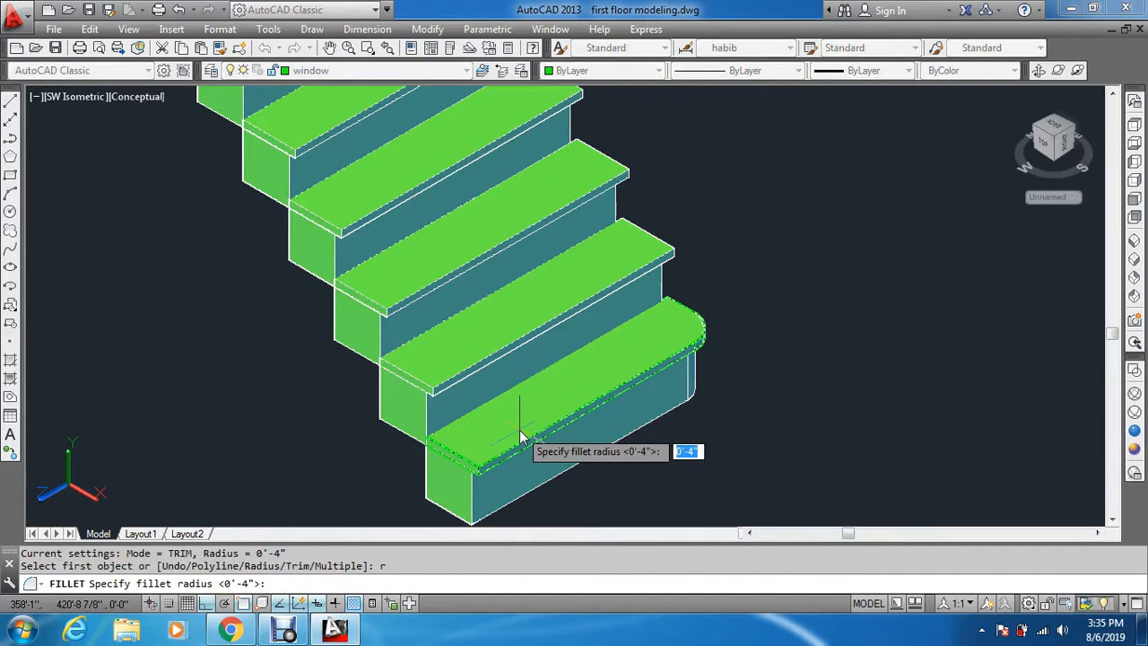
pyautogui.write('.6')
pyautogui.press('Return')
pyautogui.scroll(2, 549, 438)
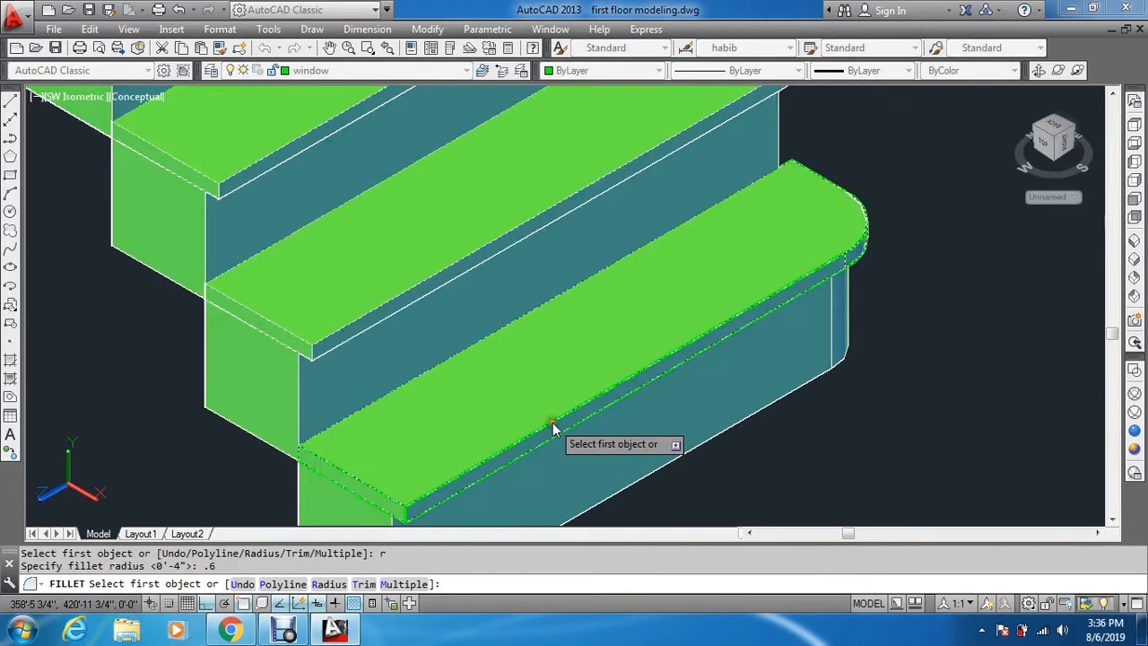
pyautogui.click(553, 421)
pyautogui.click(553, 426)
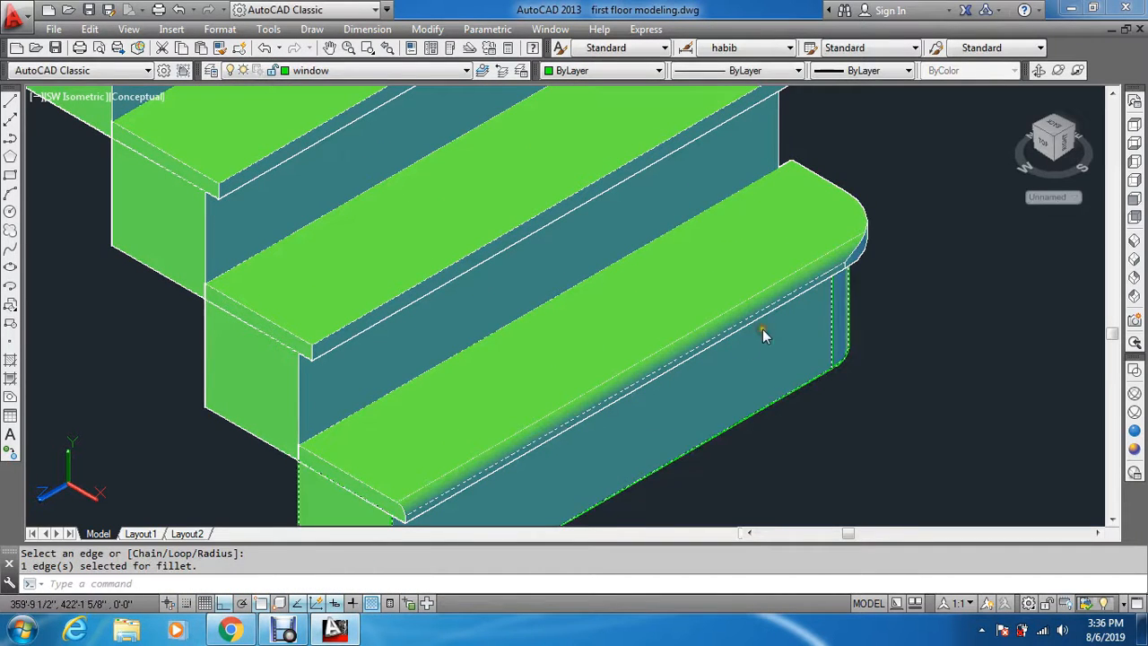
pyautogui.press('Return')
# Fillet the front top edges of the second and third lower-flight tread slabs with the same 0.6-inch radius
pyautogui.scroll(-2, 903, 293)
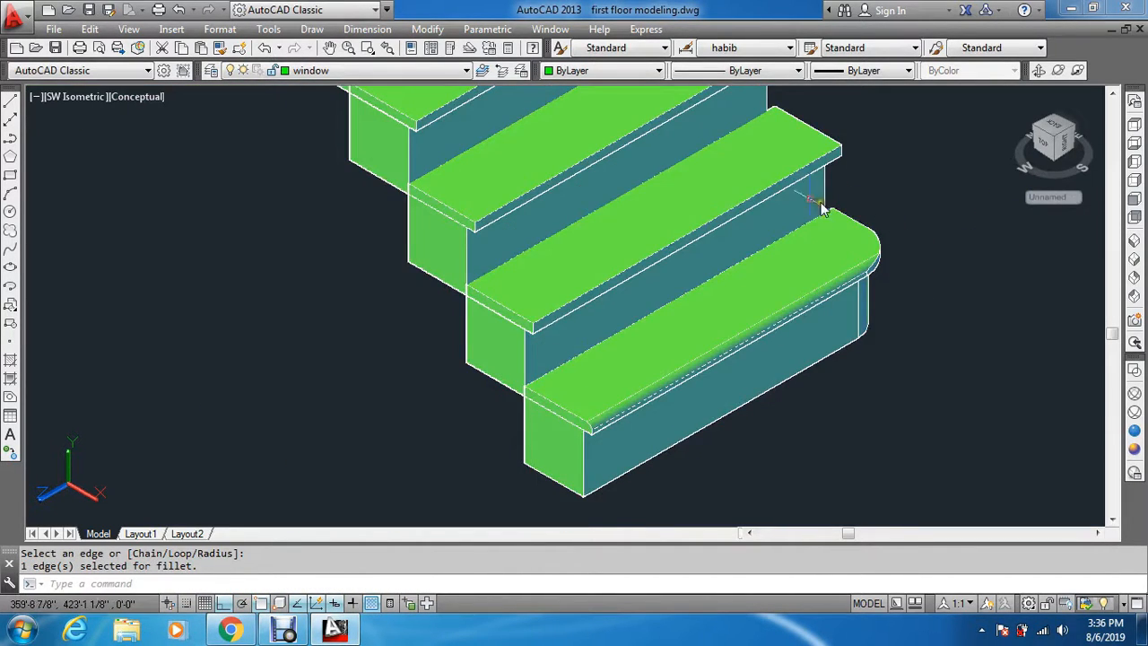
pyautogui.press('Return')
pyautogui.write('r')
pyautogui.press('Return')
pyautogui.press('Return')
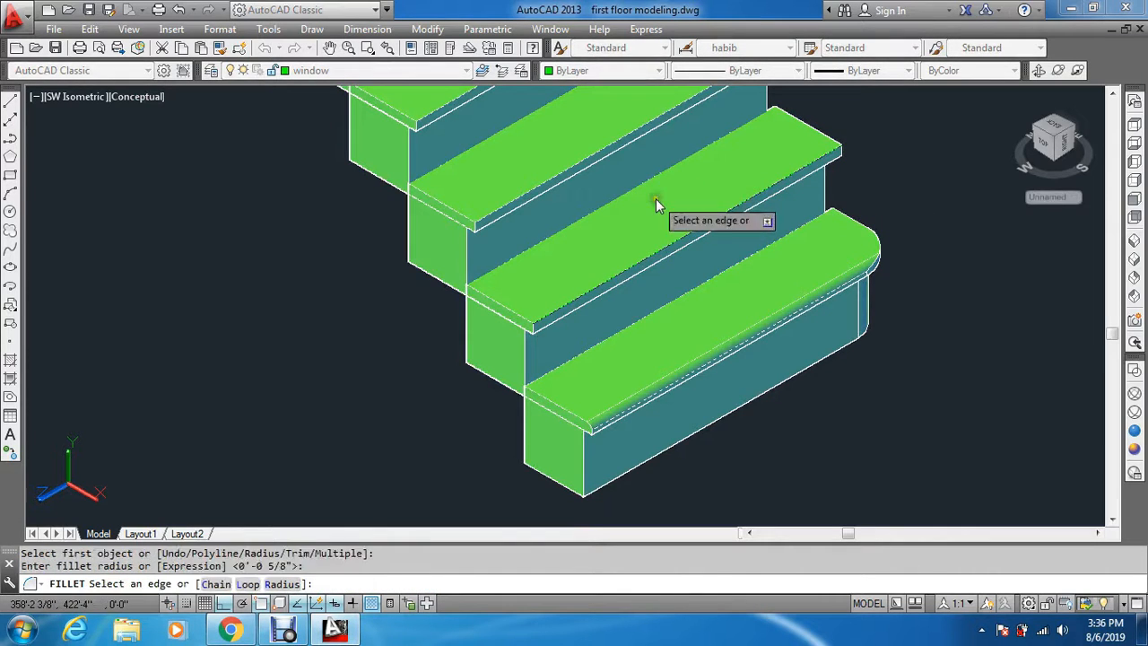
pyautogui.press('Return')
pyautogui.press('Return')
pyautogui.click(558, 179)
pyautogui.press('Return')
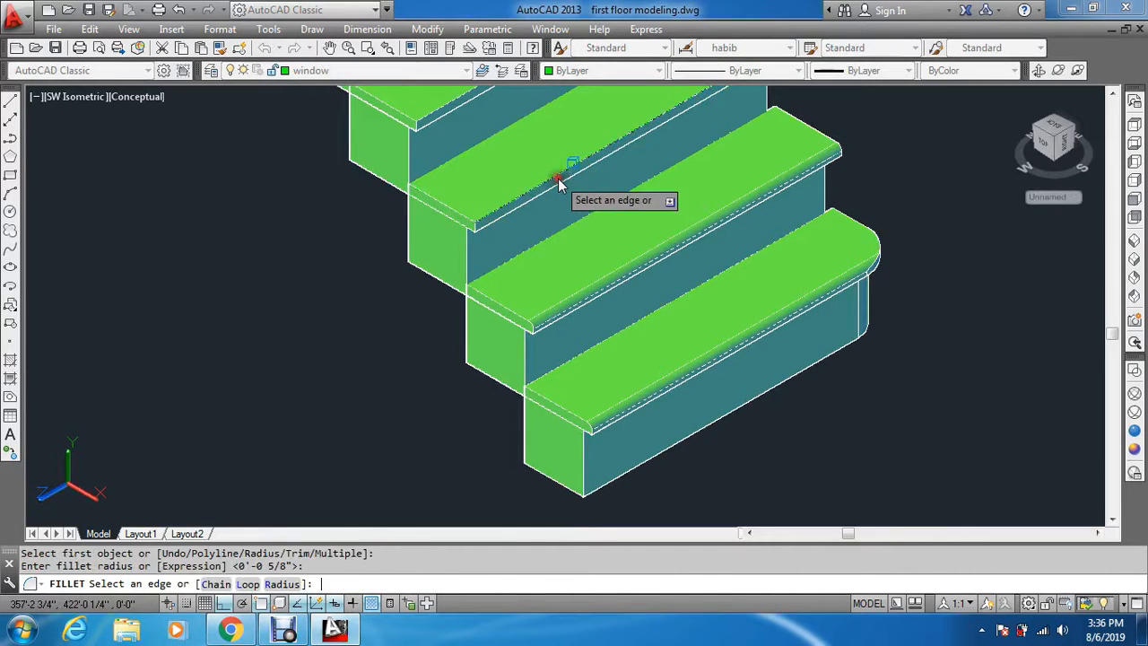
pyautogui.press('Return')
# Round the front top edges of the fourth and fifth lower-flight tread slabs with the current 0.6-inch fillet radius
pyautogui.scroll(-3, 615, 199)
pyautogui.scroll(2, 744, 409)
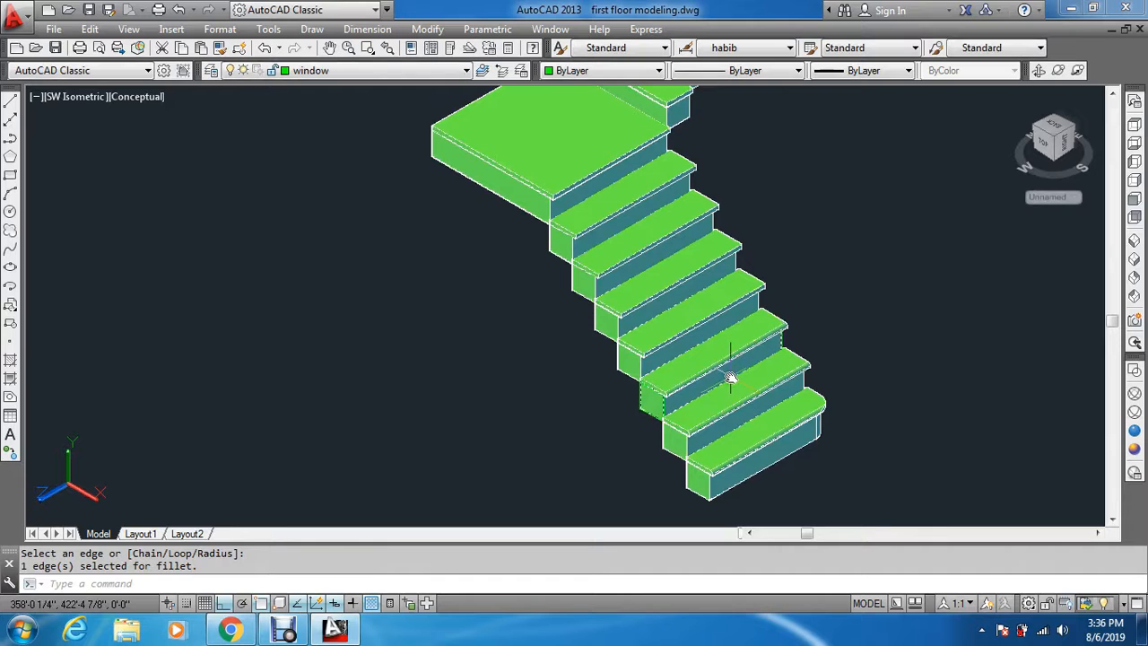
pyautogui.scroll(3, 729, 378)
pyautogui.press('Return')
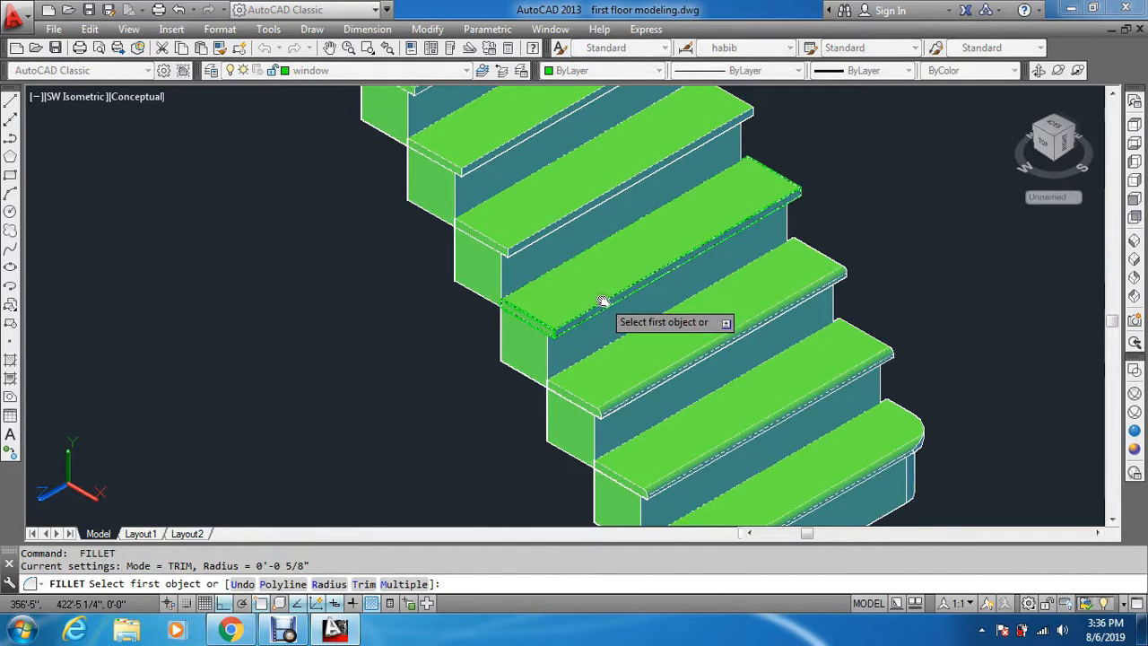
pyautogui.press('Return')
pyautogui.press('Return')
pyautogui.press('Return')
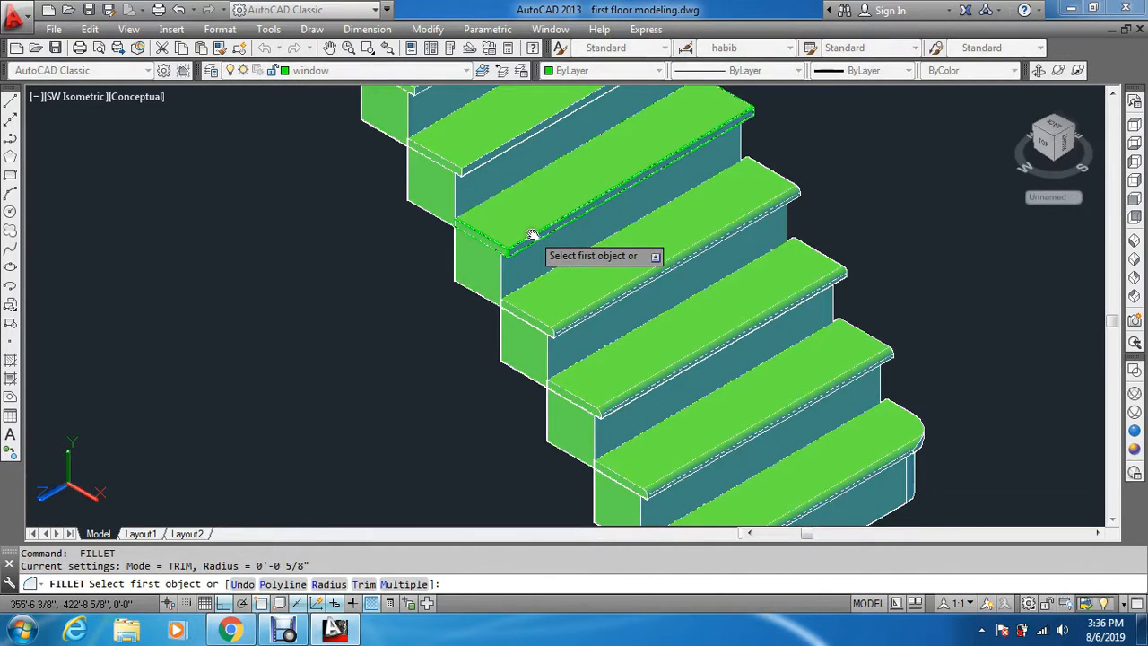
pyautogui.press('Return')
pyautogui.press('Return')
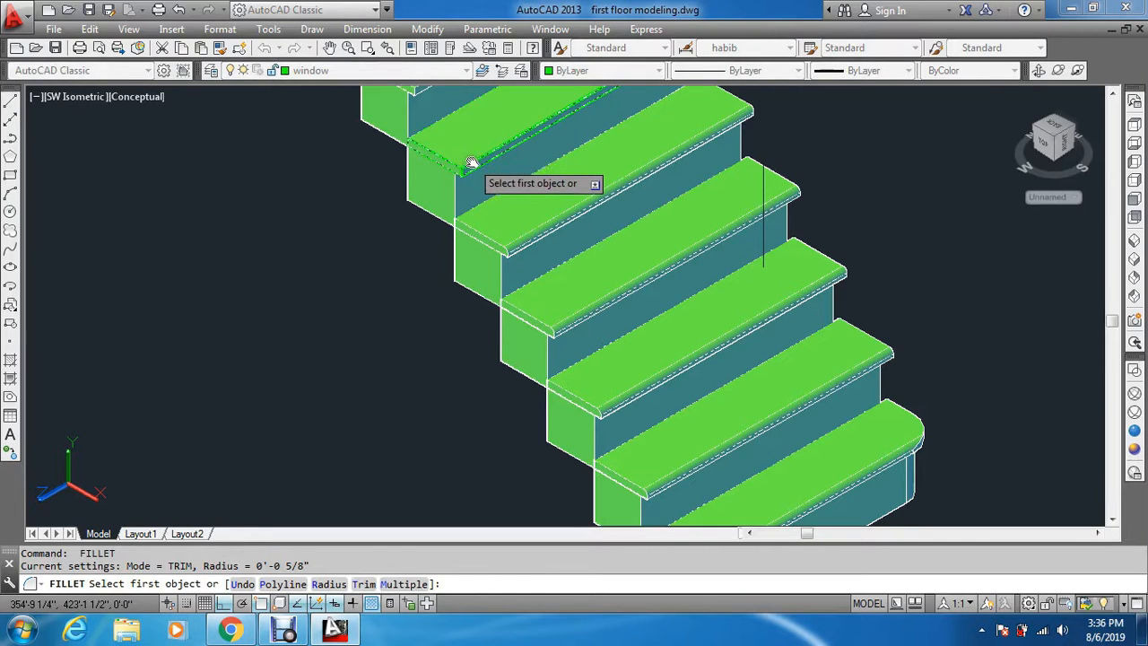
# Fillet the front top edges of the sixth and seventh lower-flight tread slabs, just below the landing, at the current radius
pyautogui.click(472, 162)
pyautogui.moveTo(451, 185); pyautogui.dragTo(379, 455, button='middle')
pyautogui.press('Return')
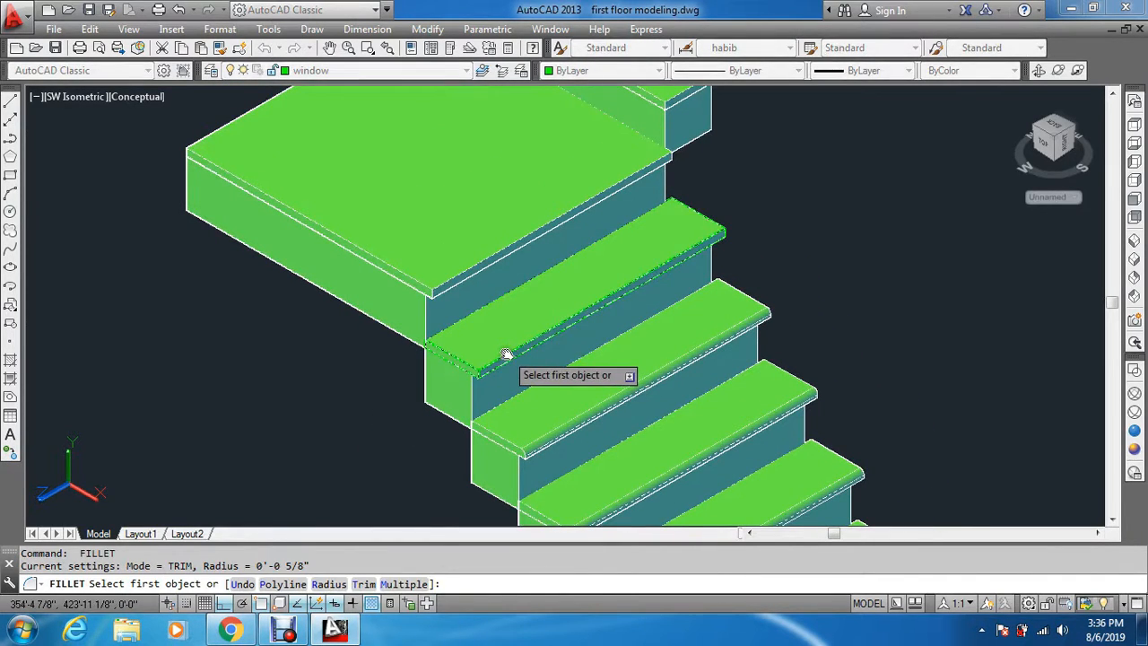
pyautogui.click(506, 354)
pyautogui.press('Return')
pyautogui.press('Return')
# Fillet the landing slab's top edge facing the lower flight, keeping the current radius
pyautogui.press('Return')
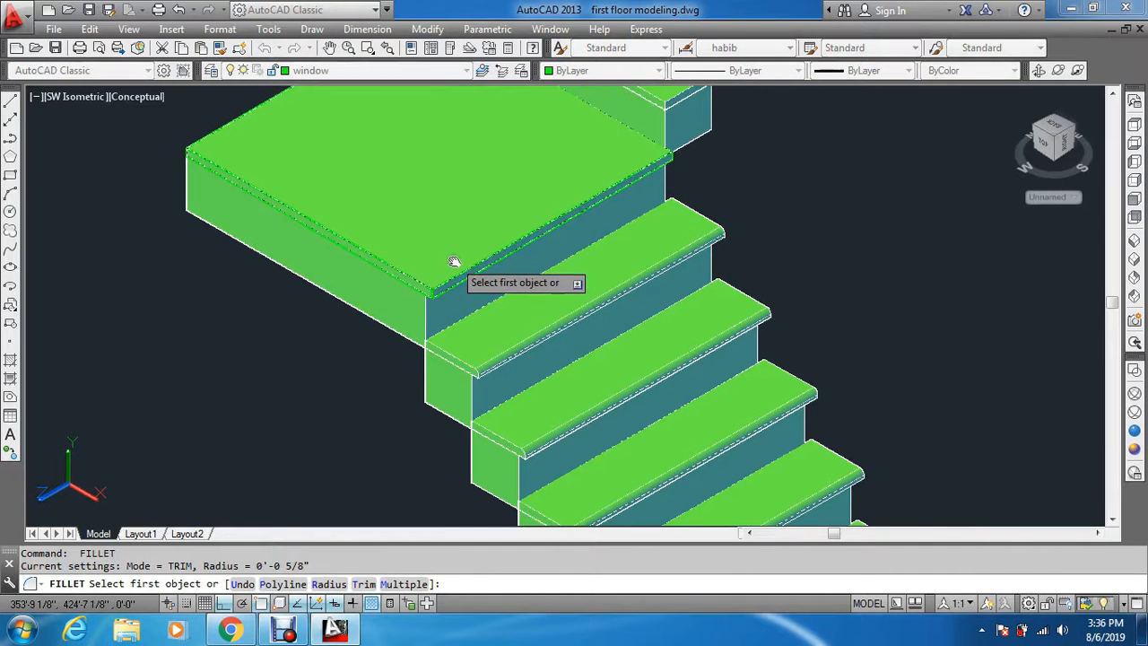
pyautogui.click(463, 272)
pyautogui.press('Return')
# Fillet the front top edges of the first two upper-flight tread slabs above the landing at the current radius
pyautogui.scroll(-3, 566, 287)
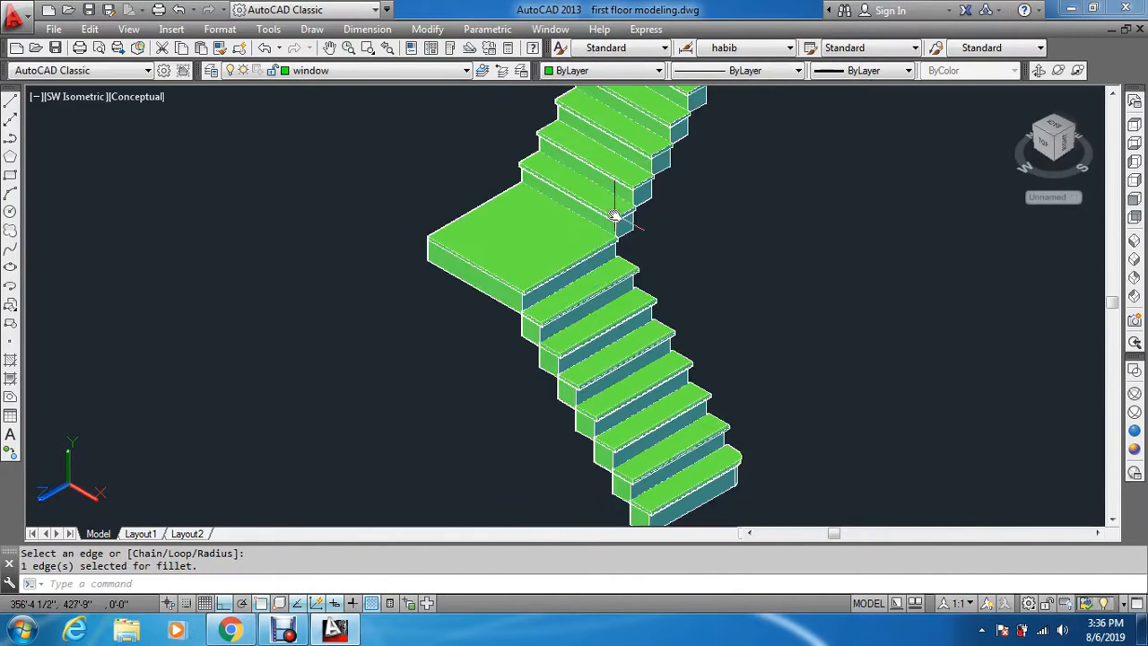
pyautogui.scroll(4, 601, 187)
pyautogui.press('Return')
pyautogui.click(537, 255)
pyautogui.press('Return')
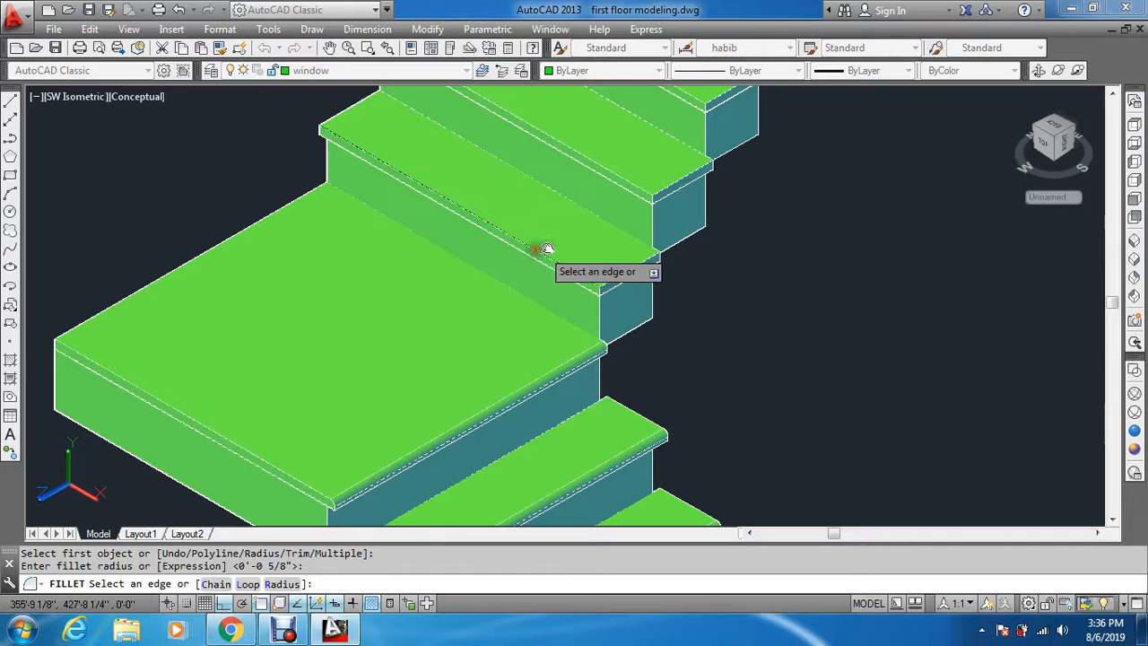
pyautogui.press('Return')
pyautogui.press('Return')
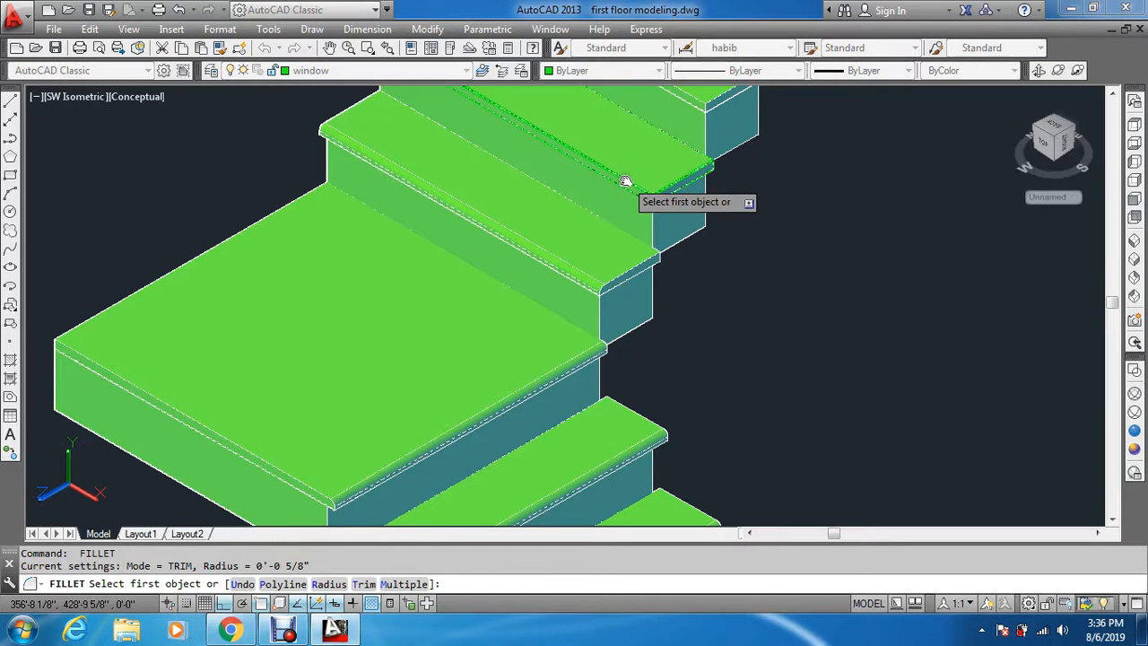
pyautogui.click(625, 181)
pyautogui.press('Return')
pyautogui.press('Return')
# Fillet the front top edges of the third and fourth upper-flight tread slabs at the current radius
pyautogui.scroll(-3, 717, 233)
pyautogui.scroll(2, 750, 287)
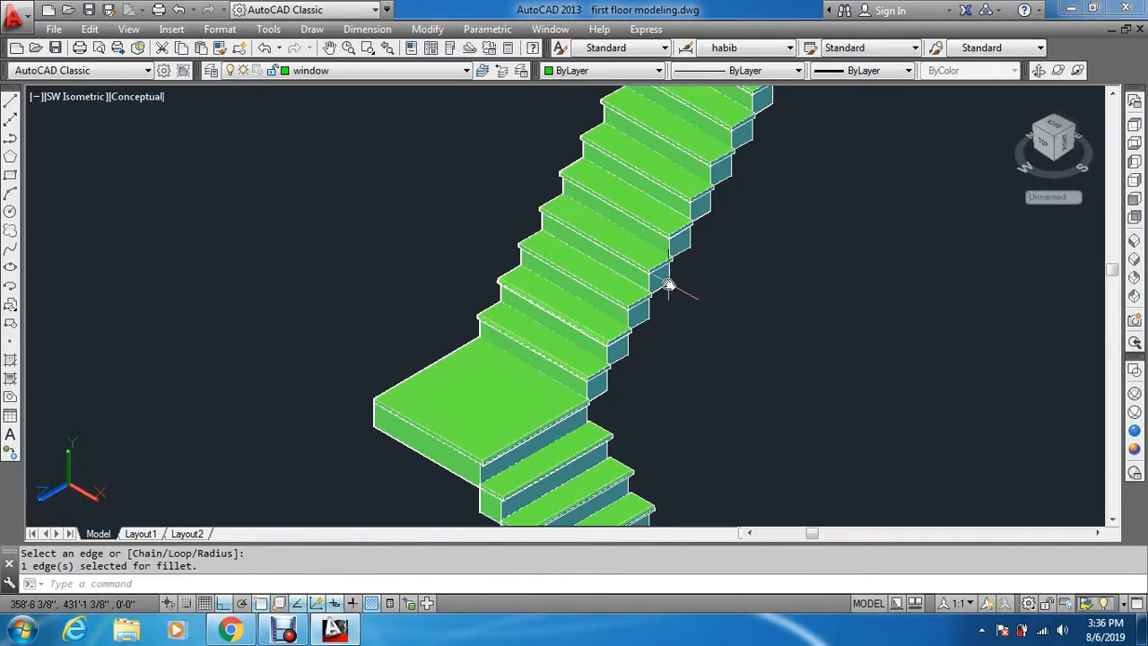
pyautogui.scroll(2, 668, 285)
pyautogui.press('Return')
pyautogui.click(567, 319)
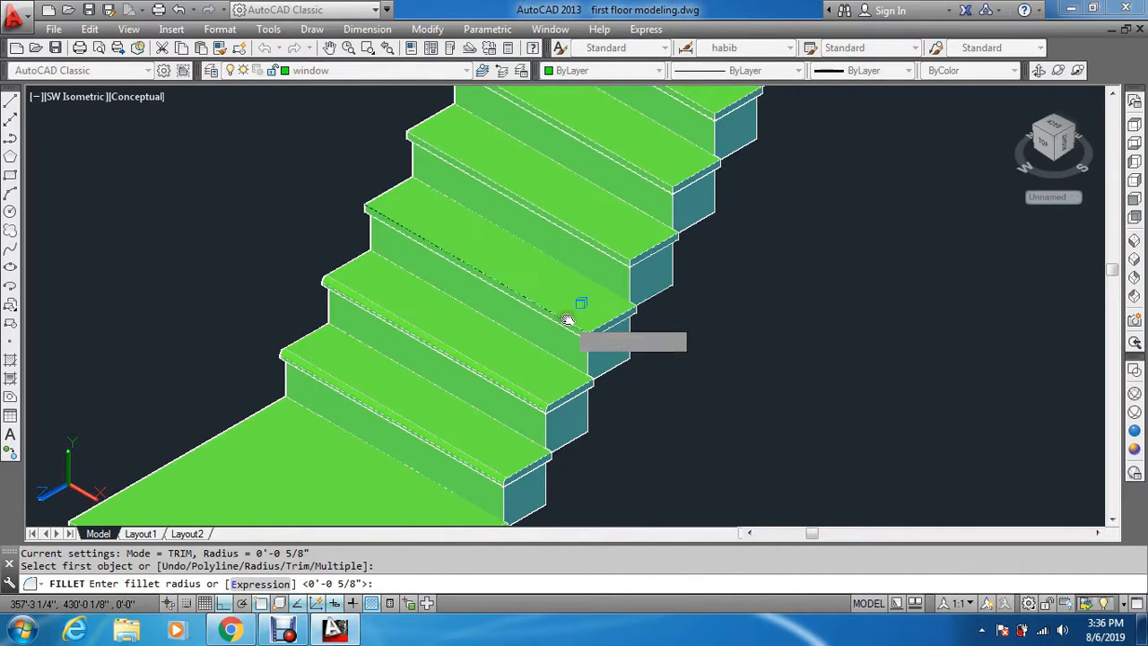
pyautogui.press('Return')
pyautogui.press('Return')
pyautogui.press('Return')
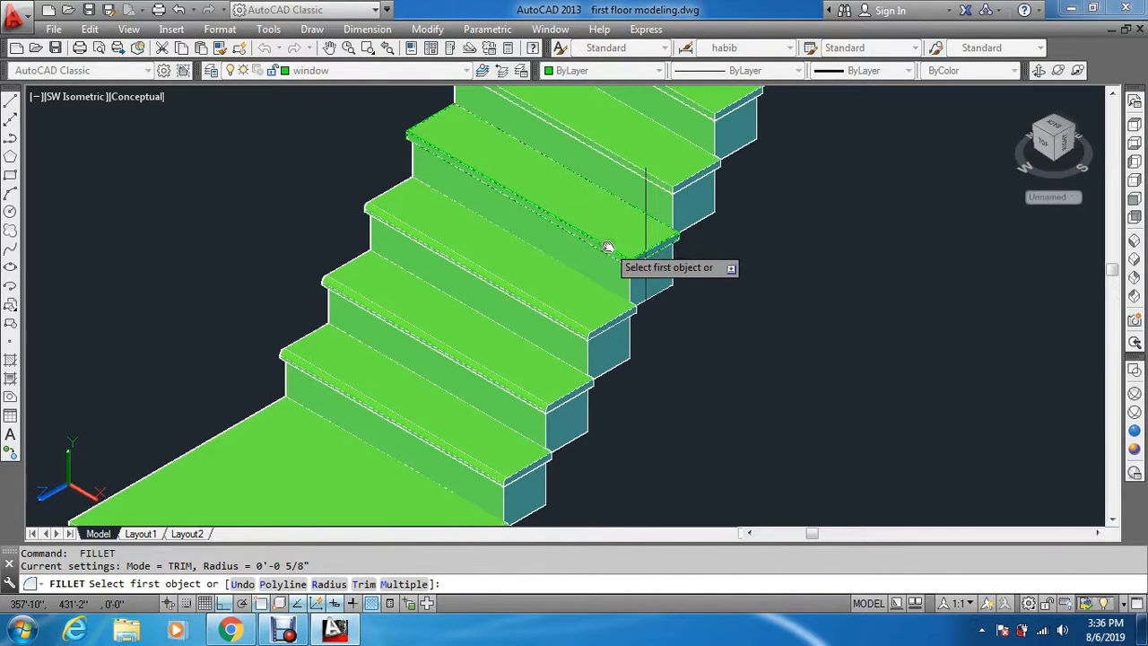
pyautogui.click(608, 247)
pyautogui.press('Return')
pyautogui.press('Return')
# Fillet the front top edges of the fifth and sixth upper-flight tread slabs, keeping the current radius
pyautogui.press('Return')
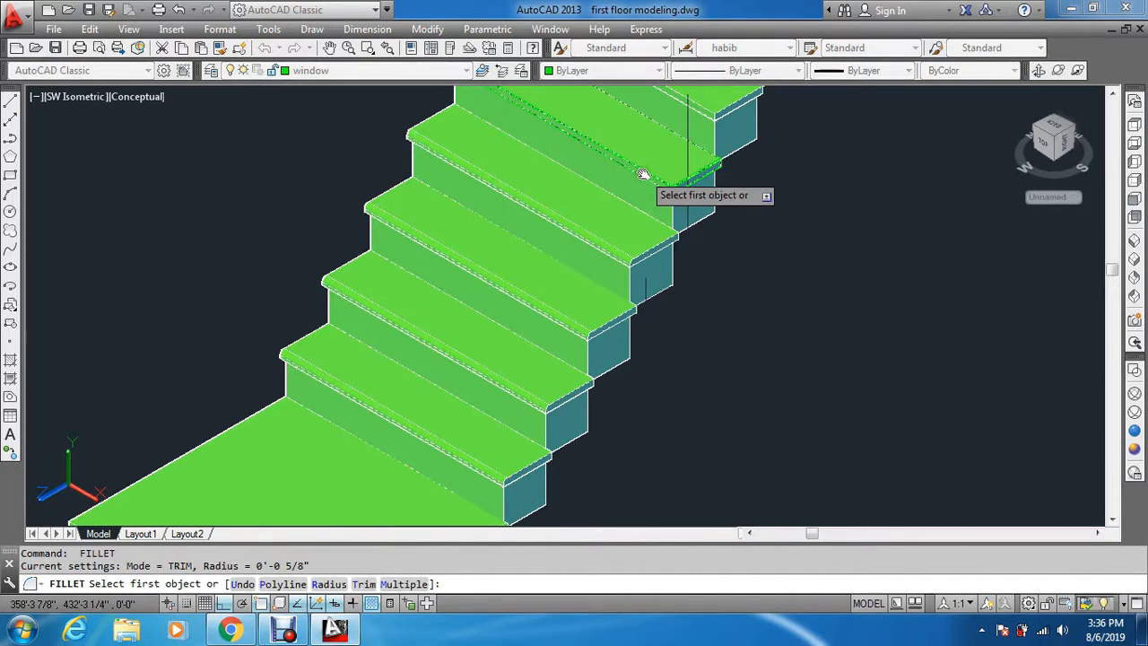
pyautogui.click(651, 174)
pyautogui.press('Return')
pyautogui.press('Return')
pyautogui.scroll(-2, 721, 251)
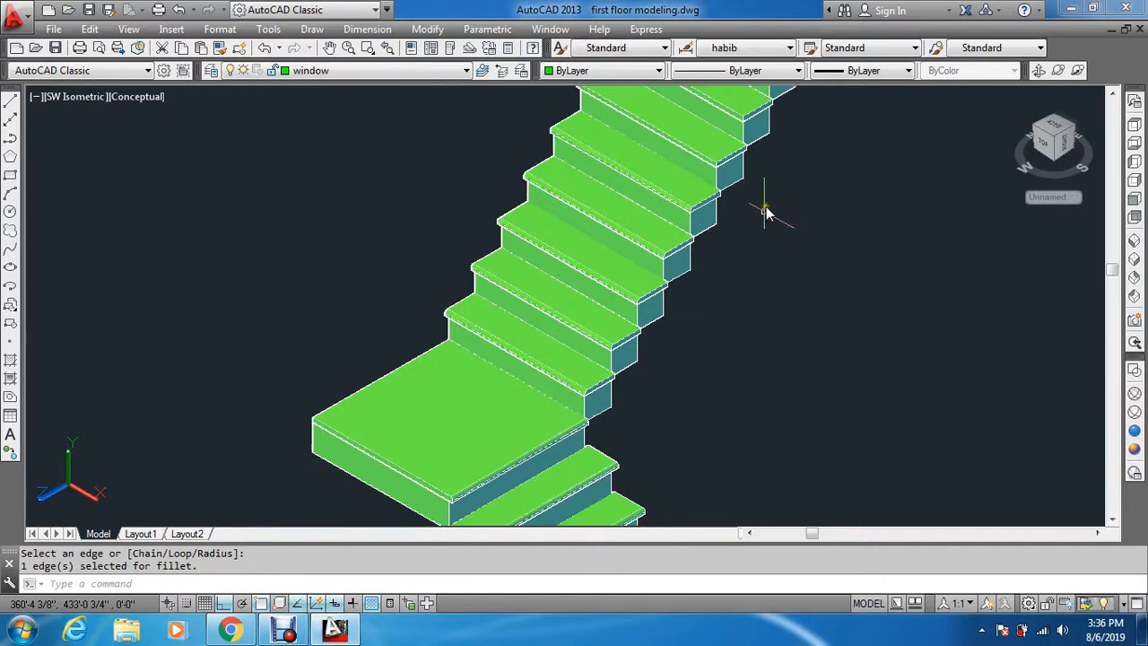
pyautogui.scroll(-1, 687, 397)
pyautogui.scroll(4, 679, 325)
pyautogui.press('Return')
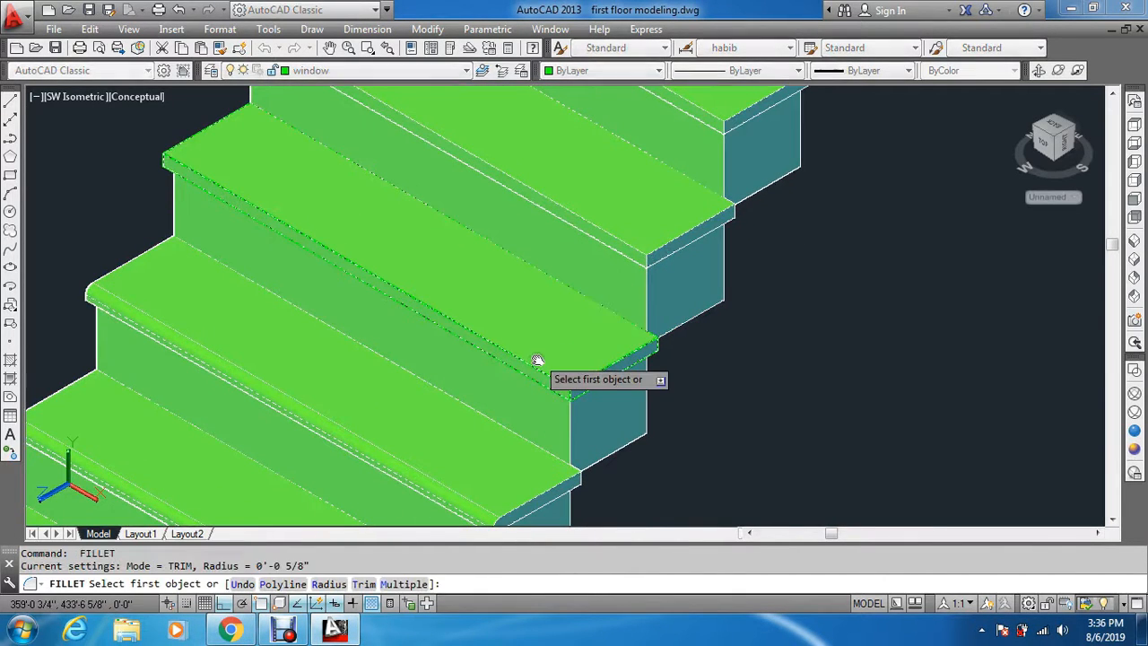
pyautogui.click(539, 368)
pyautogui.press('Return')
pyautogui.press('Return')
# Fillet the front top edges of the seventh and eighth upper-flight tread slabs at the current radius
pyautogui.press('Return')
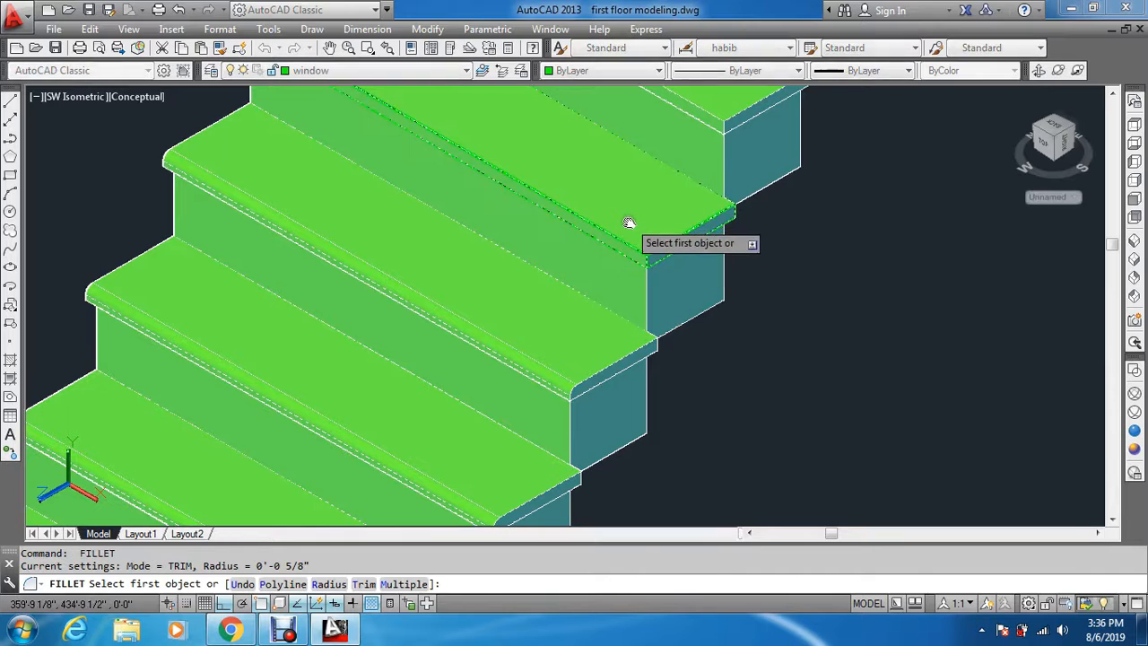
pyautogui.click(631, 245)
pyautogui.press('Return')
pyautogui.press('Return')
pyautogui.scroll(-4, 687, 266)
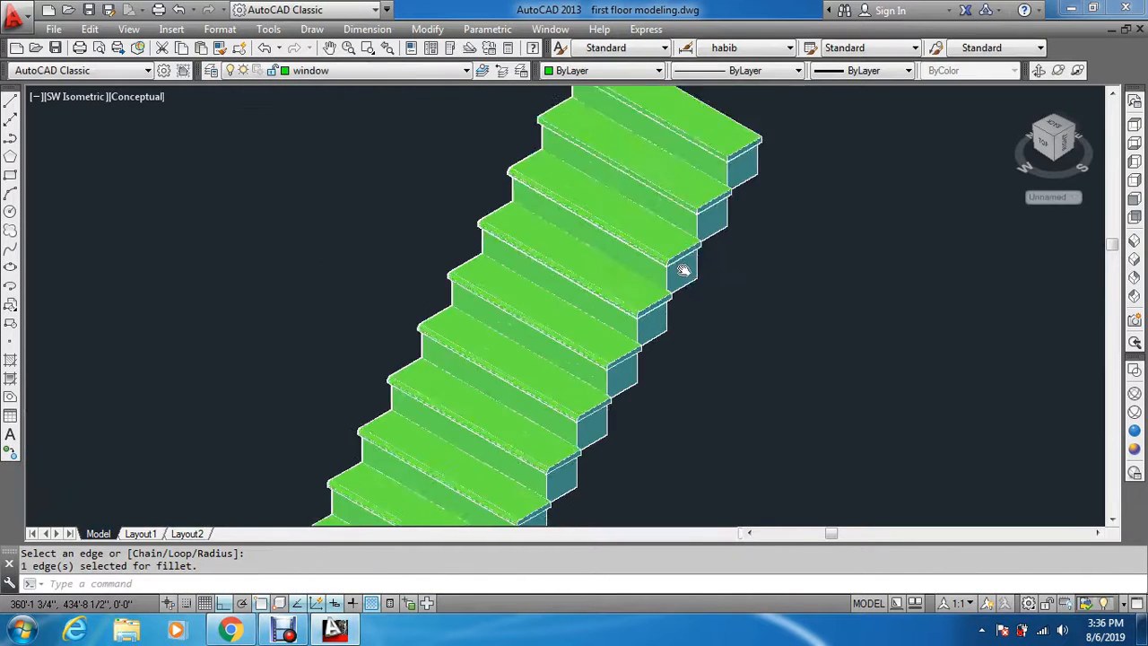
pyautogui.scroll(4, 705, 197)
pyautogui.press('Return')
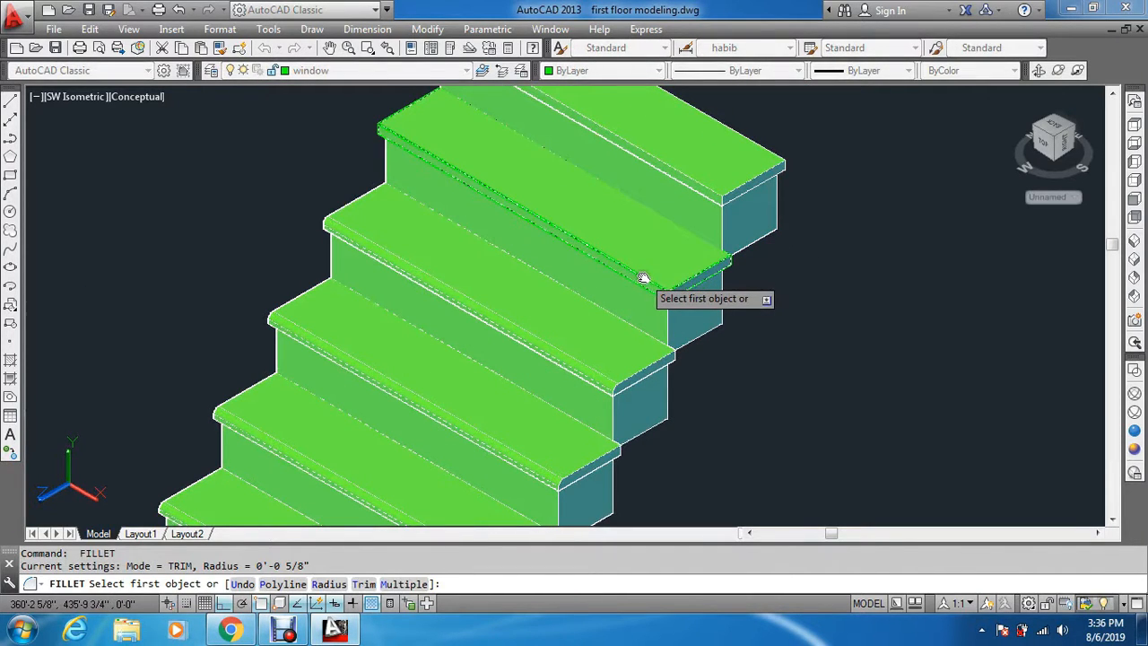
pyautogui.click(642, 278)
pyautogui.press('Return')
pyautogui.press('Return')
# Fillet the front top edge of the staircase's topmost tread slab at the current radius
pyautogui.press('Return')
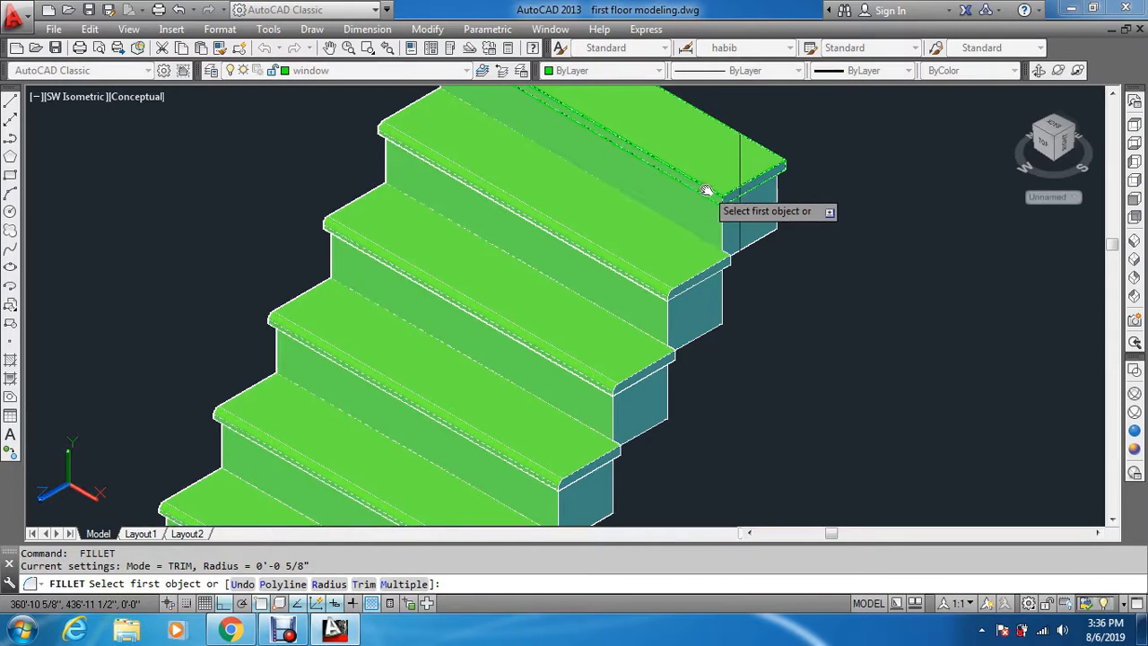
pyautogui.click(706, 191)
pyautogui.press('Return')
pyautogui.press('Return')
# Display the staircase in SE Isometric view, focused on the rounded corner of the lowest tread
pyautogui.scroll(-4, 713, 193)
pyautogui.scroll(-2, 733, 386)
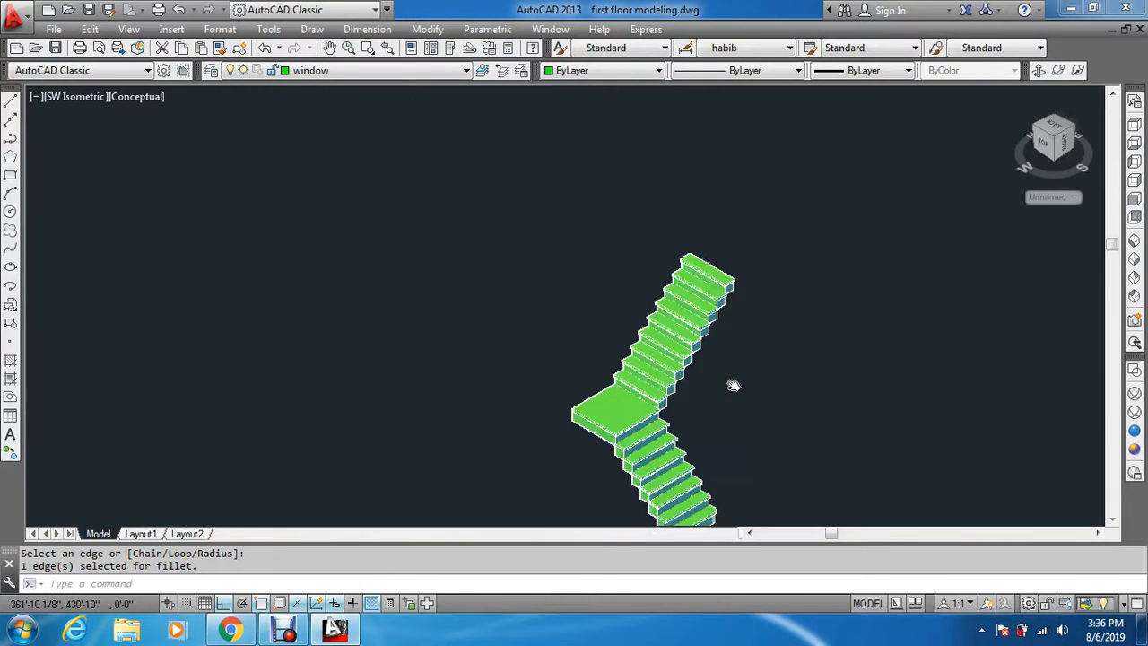
pyautogui.scroll(-4, 733, 386)
pyautogui.scroll(4, 768, 461)
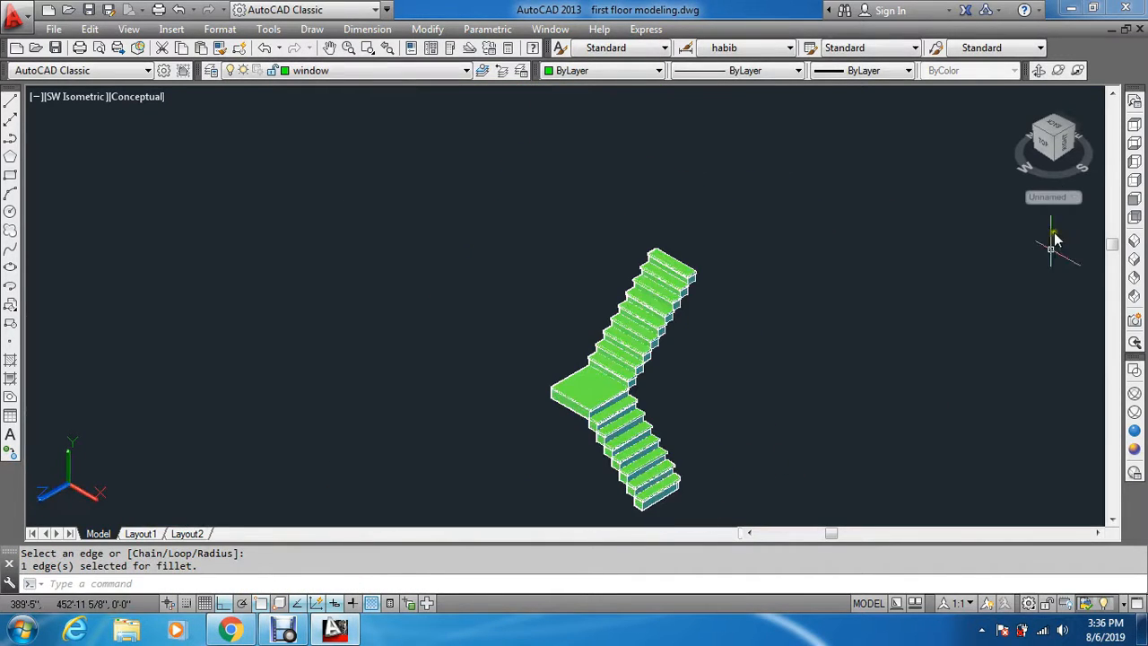
pyautogui.click(1134, 181)
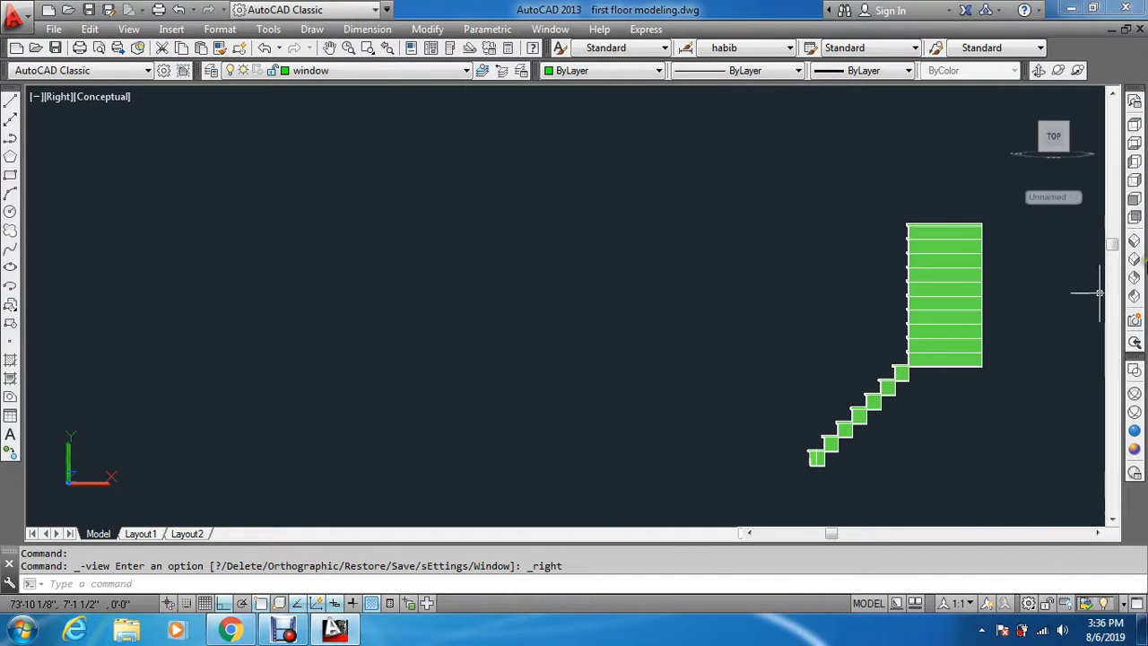
pyautogui.click(1134, 260)
pyautogui.scroll(5, 603, 305)
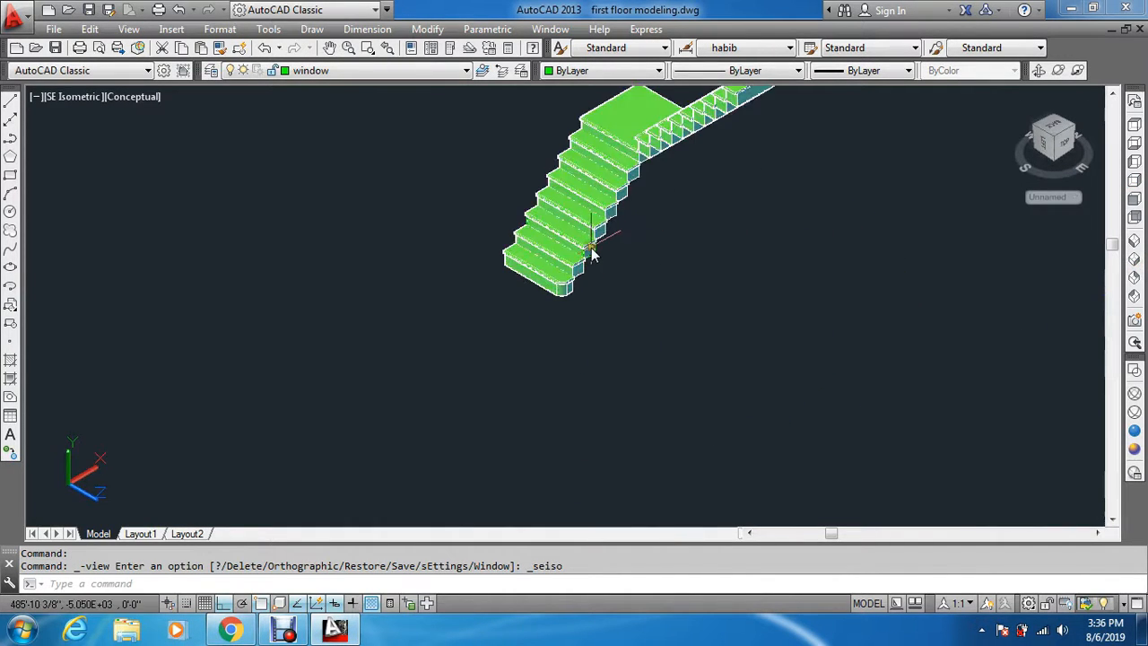
pyautogui.scroll(5, 515, 422)
# Set the fillet radius to 0.6 and try to fillet the curved corner top edge of the lowest tread slab
pyautogui.press('Escape')
pyautogui.press('Escape')
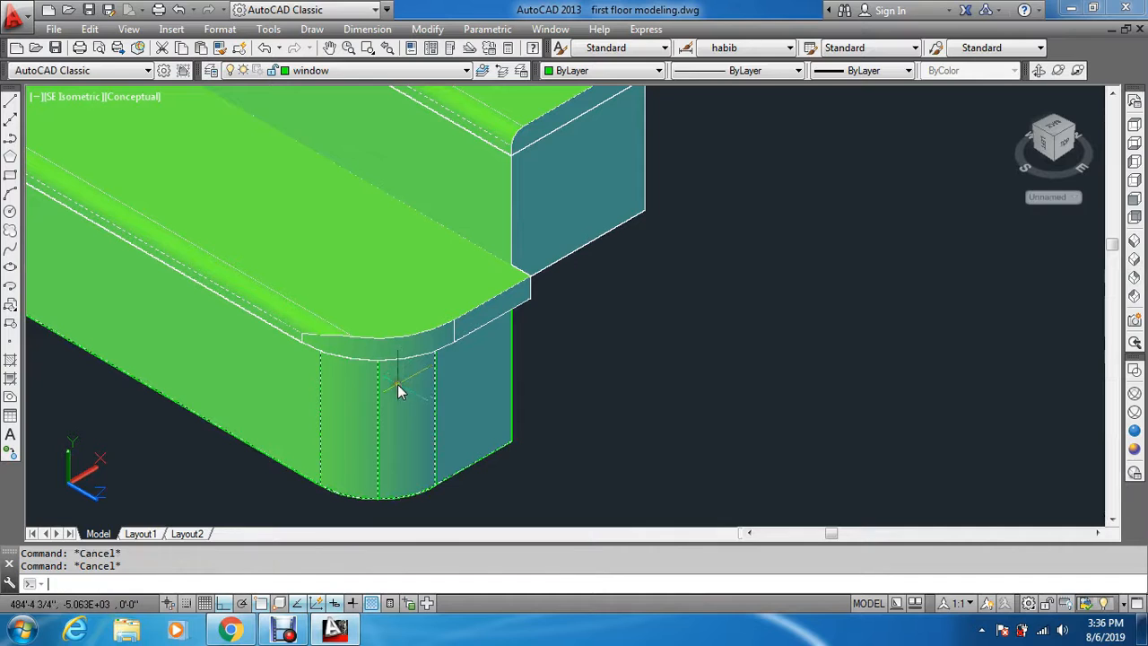
pyautogui.write('f')
pyautogui.press('Return')
pyautogui.write('r')
pyautogui.press('Return')
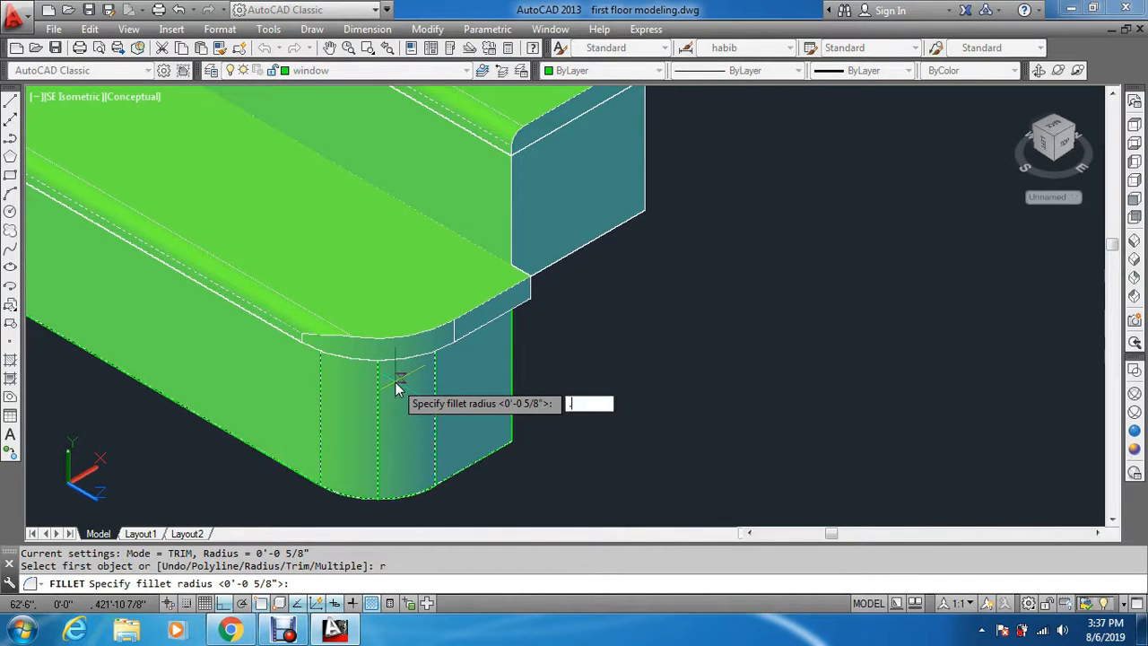
pyautogui.write('.6')
pyautogui.press('Return')
pyautogui.scroll(2, 294, 334)
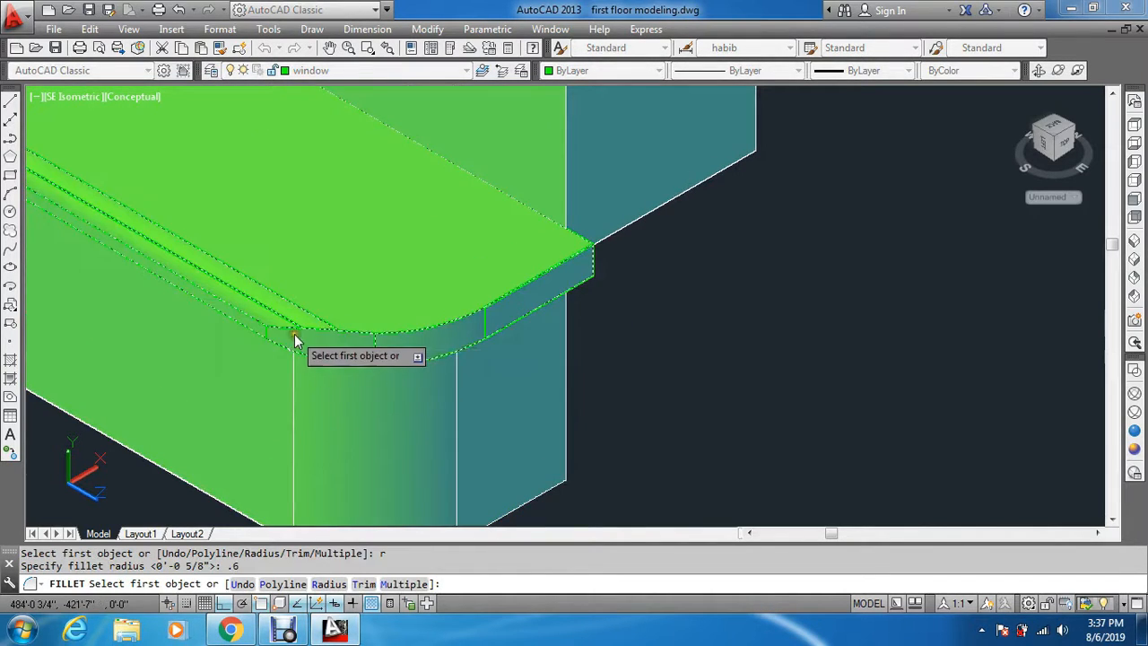
pyautogui.click(355, 332)
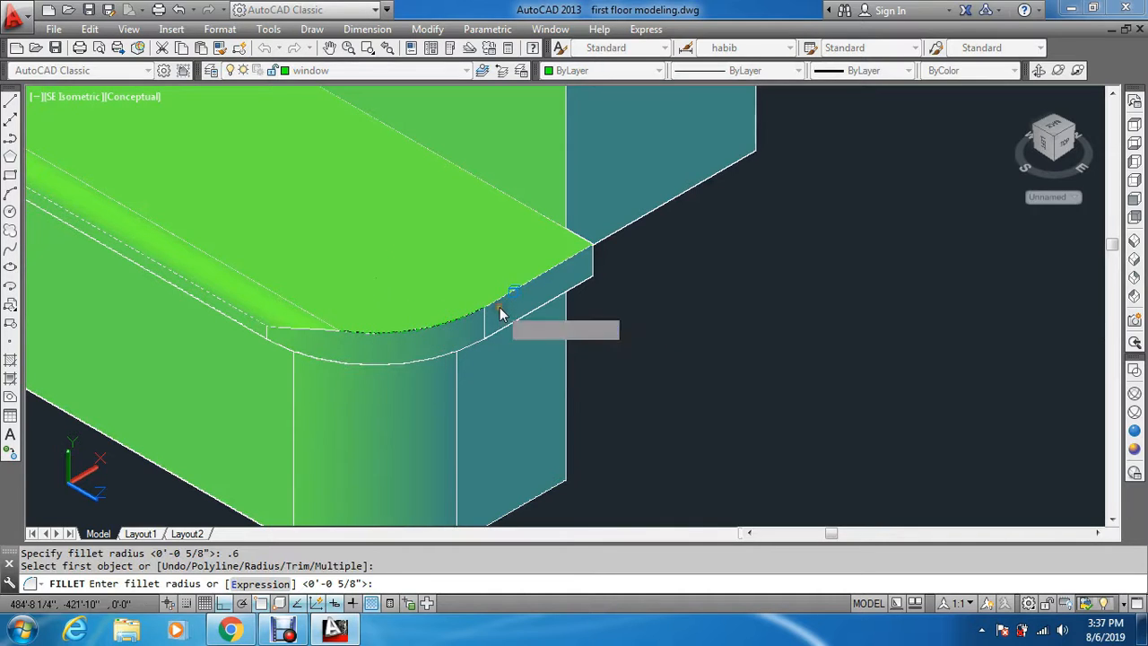
pyautogui.press('Return')
pyautogui.press('Return')
# Retry the fillet on the lowest tread slab's curved corner edge at the same radius
pyautogui.scroll(2, 410, 329)
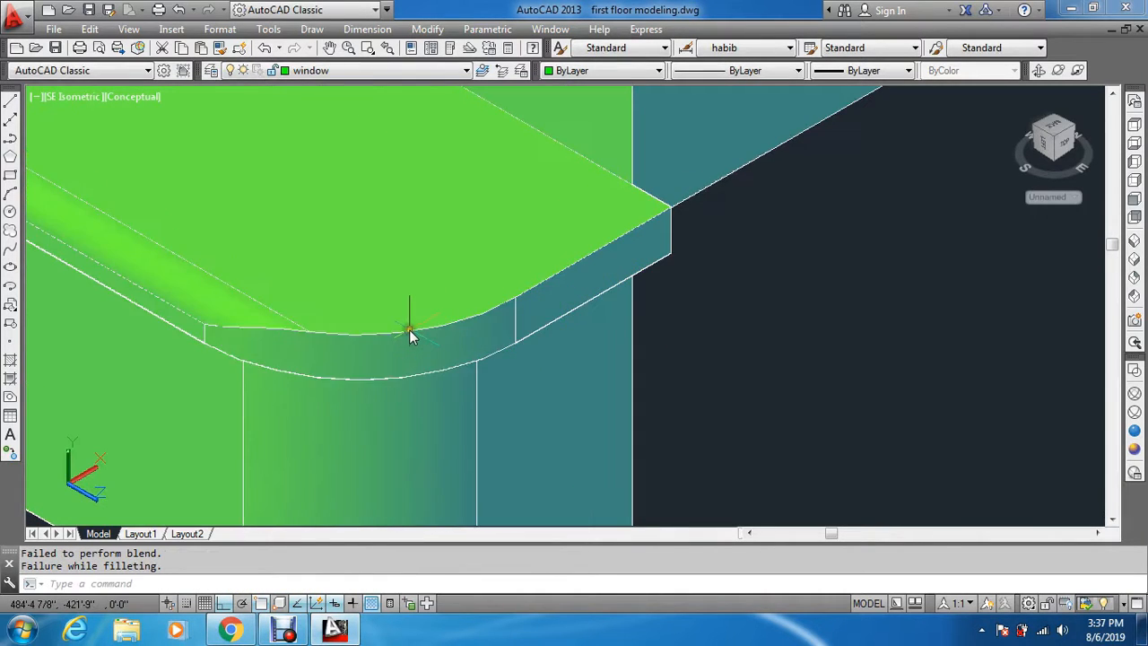
pyautogui.press('Return')
pyautogui.click(402, 332)
pyautogui.press('Return')
pyautogui.press('Return')
# Fillet the straight side top edge of the lowest tread slab and its curved corner edge at the current radius
pyautogui.press('Return')
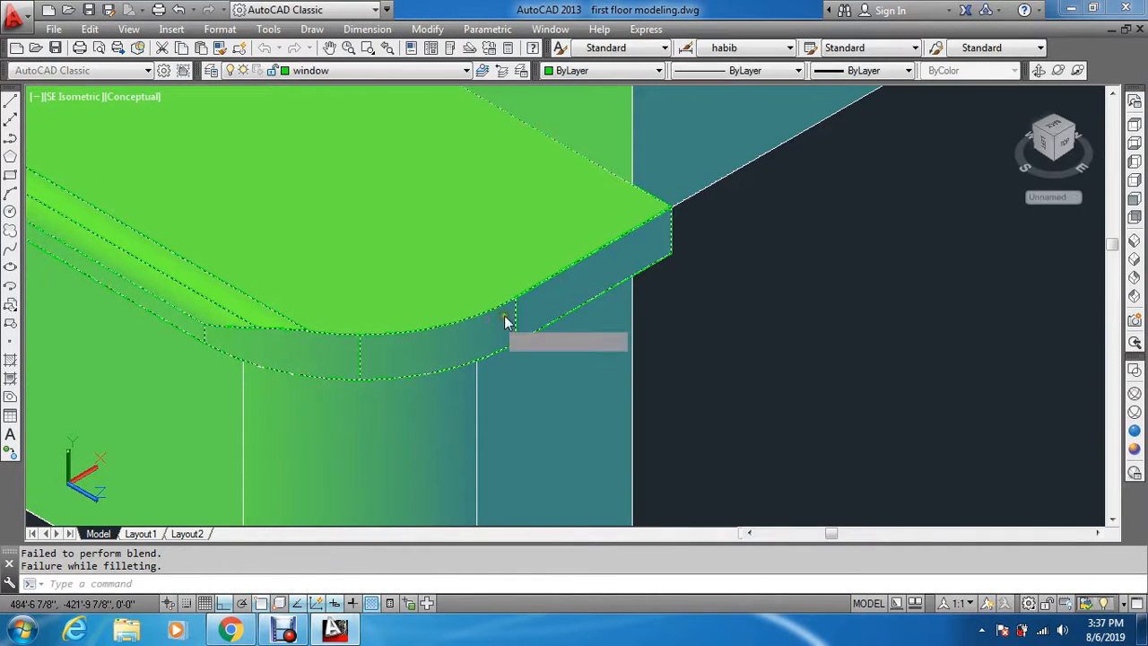
pyautogui.click(534, 289)
pyautogui.press('Return')
pyautogui.press('Return')
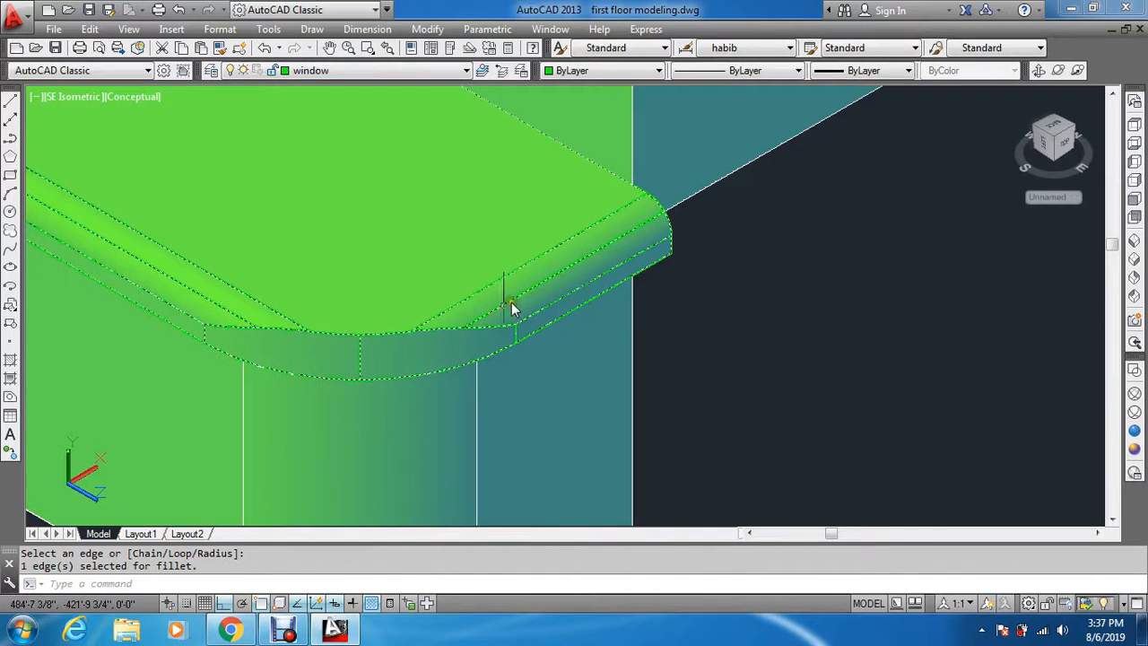
pyautogui.press('Return')
pyautogui.click(384, 335)
pyautogui.press('Return')
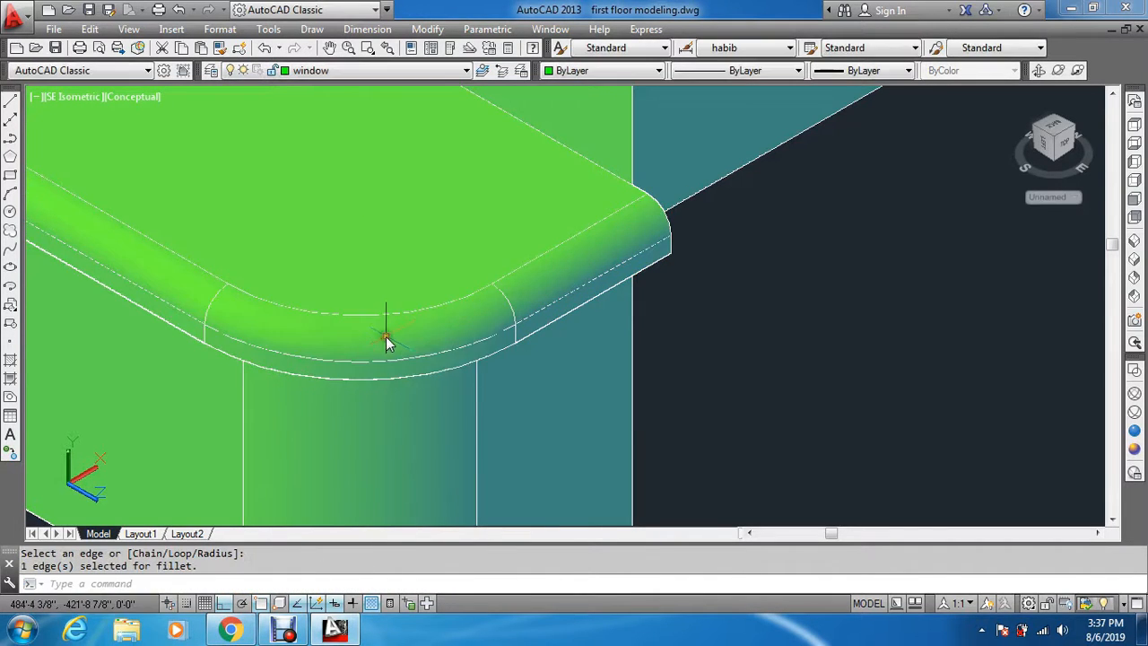
# Fillet the open-side top edge of the second lower-flight tread slab at the current radius
pyautogui.scroll(-3, 386, 336)
pyautogui.press('Return')
pyautogui.press('Return')
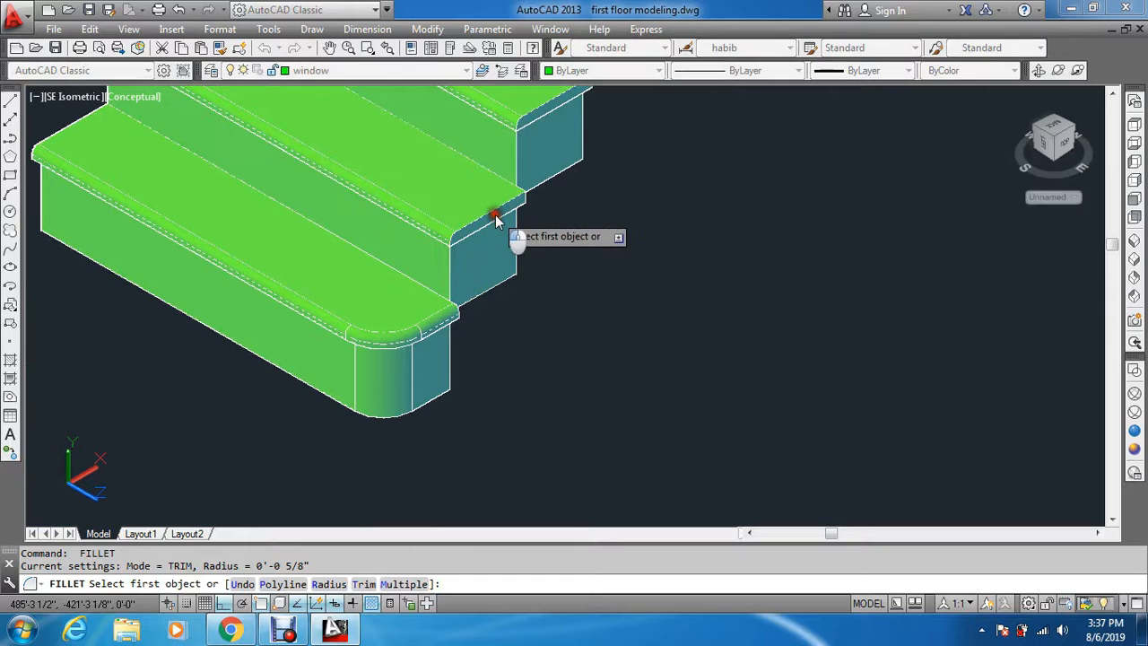
pyautogui.press('Escape')
pyautogui.press('Return')
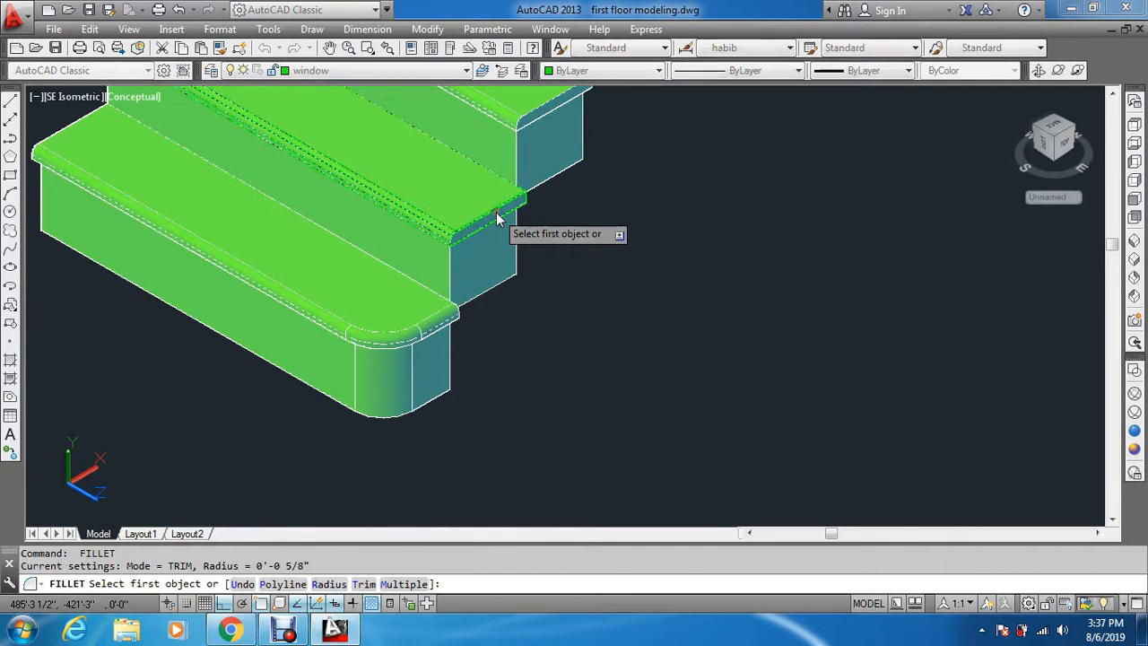
pyautogui.click(497, 218)
pyautogui.press('Return')
pyautogui.scroll(-5, 550, 243)
pyautogui.press('Return')
pyautogui.scroll(5, 579, 327)
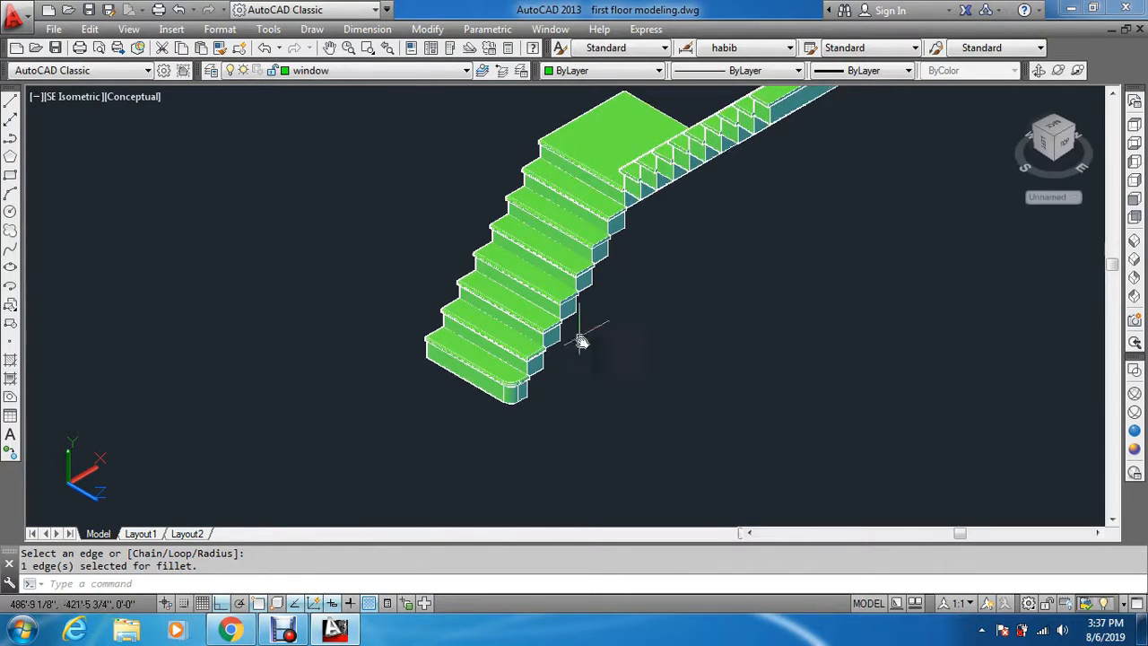
# Fillet the open-side top edges of the third and fourth lower-flight tread slabs, keeping the current radius
pyautogui.press('Return')
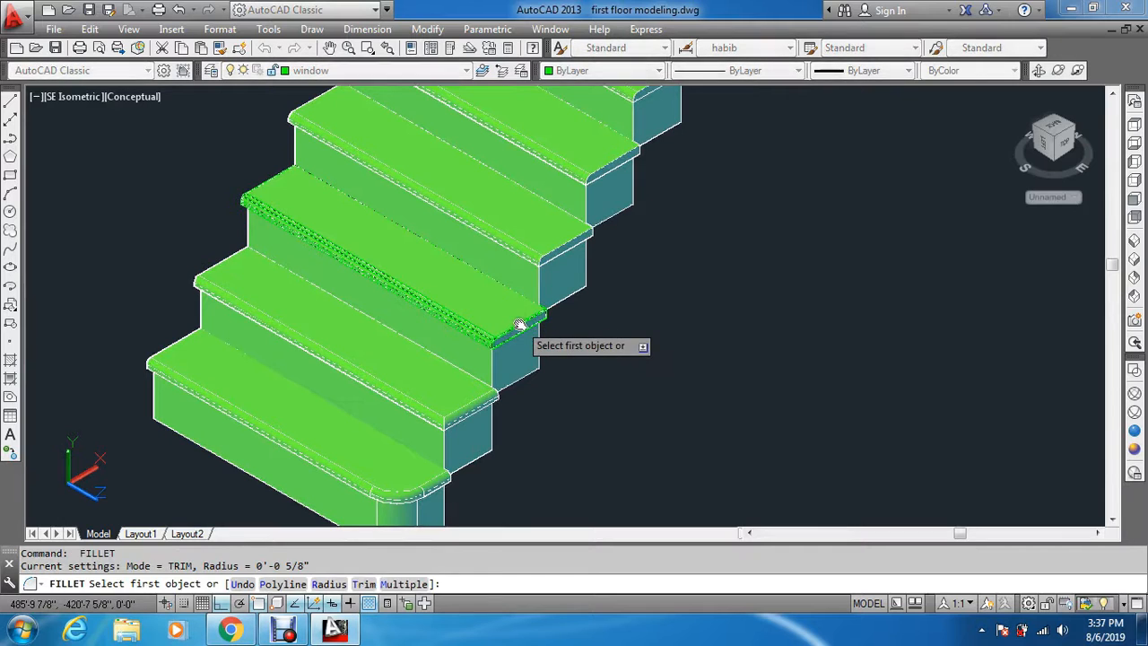
pyautogui.click(521, 324)
pyautogui.press('Return')
pyautogui.press('Return')
pyautogui.press('Return')
pyautogui.click(555, 249)
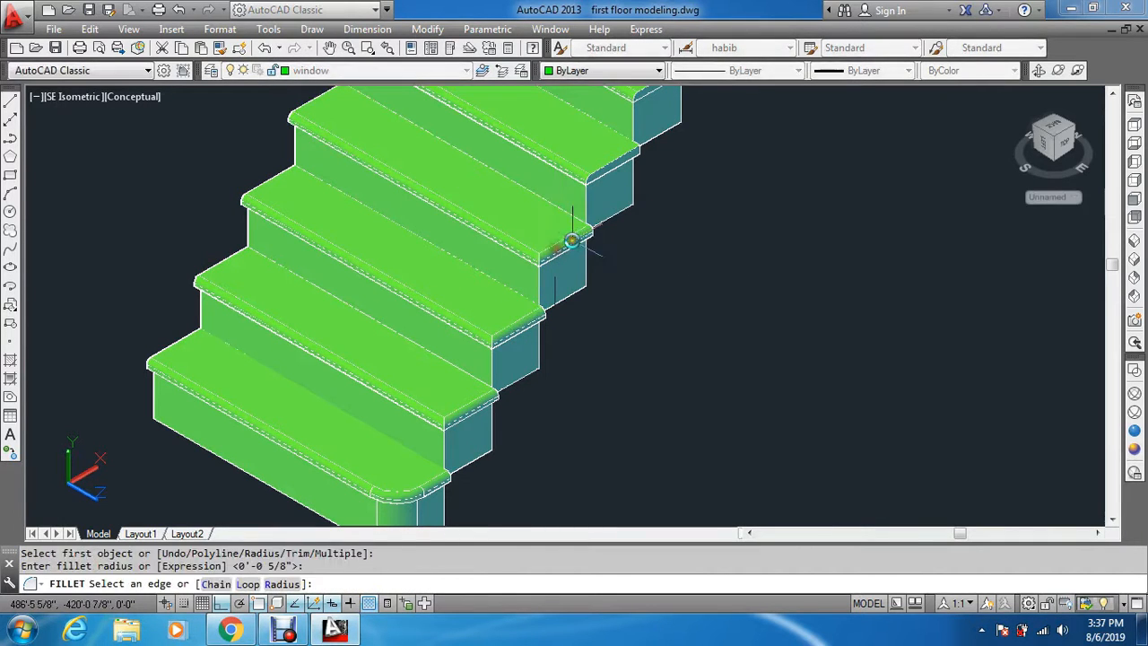
pyautogui.press('Return')
pyautogui.press('Return')
# Fillet the open-side top edges of the fifth and sixth lower-flight tread slabs at the current radius
pyautogui.press('Return')
pyautogui.click(609, 162)
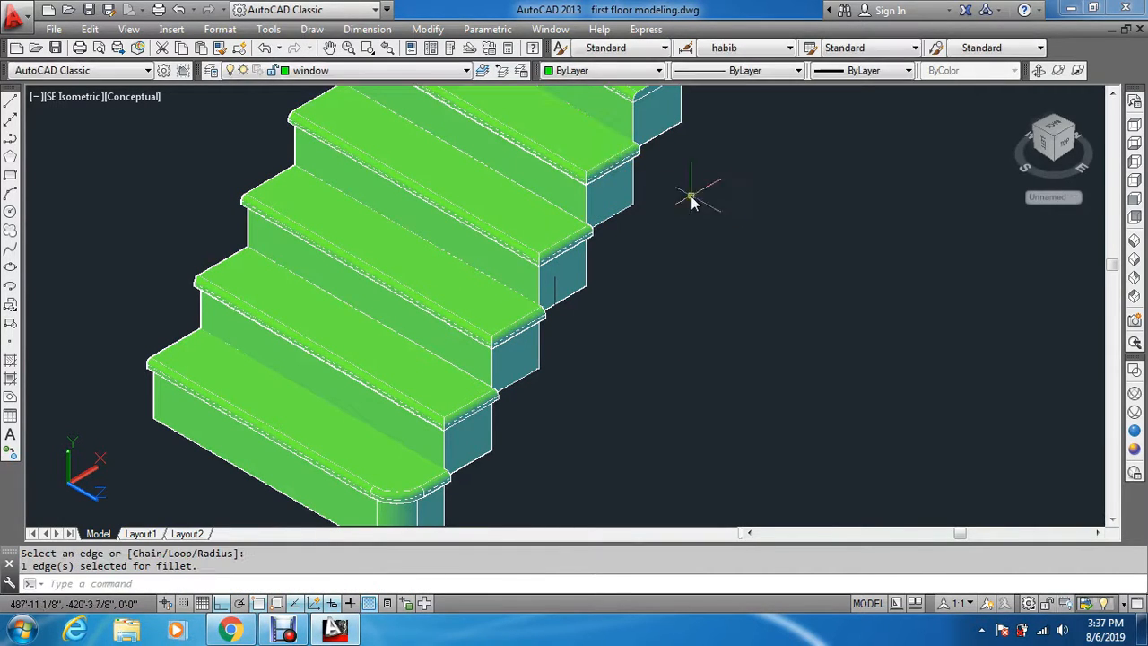
pyautogui.moveTo(748, 225); pyautogui.dragTo(520, 499, button='middle')
pyautogui.scroll(1, 485, 366)
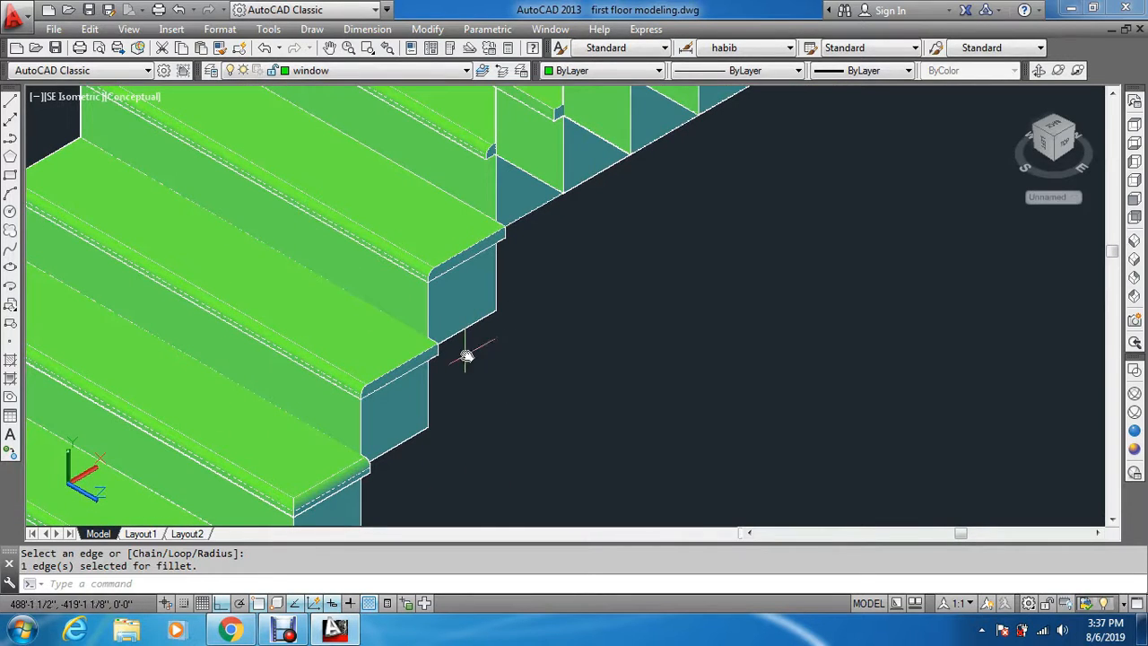
pyautogui.press('Return')
pyautogui.press('Return')
pyautogui.click(406, 361)
pyautogui.press('Return')
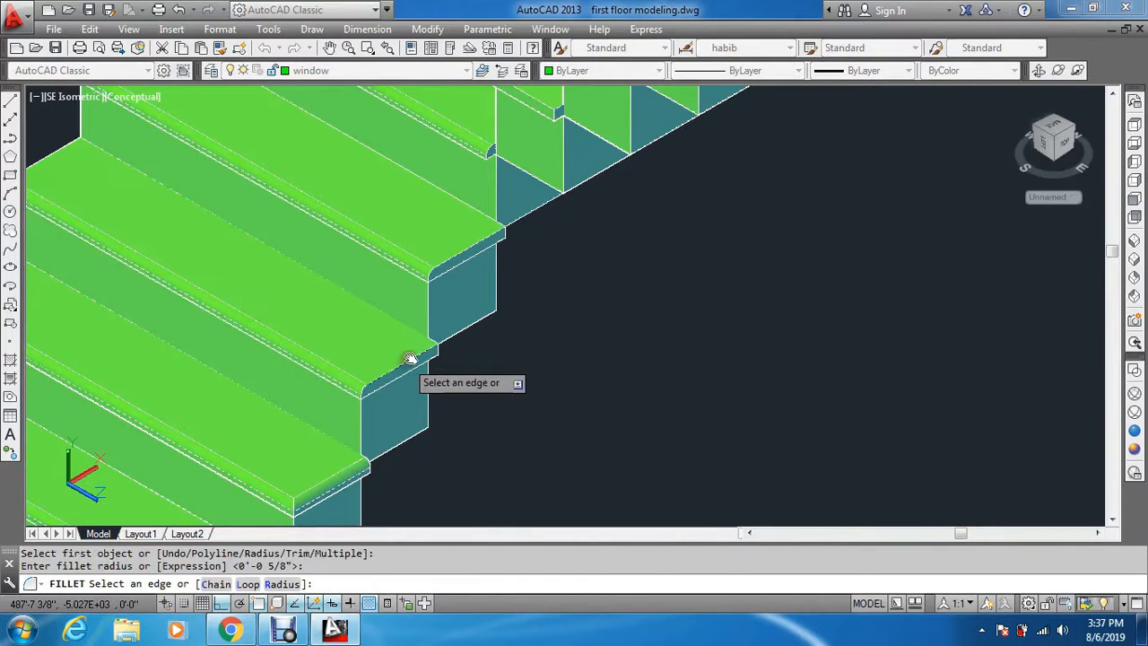
pyautogui.press('Return')
# Fillet the open-side top edge of the seventh lower-flight tread slab and the landing slab's short side edge beside the upper flight
pyautogui.press('Return')
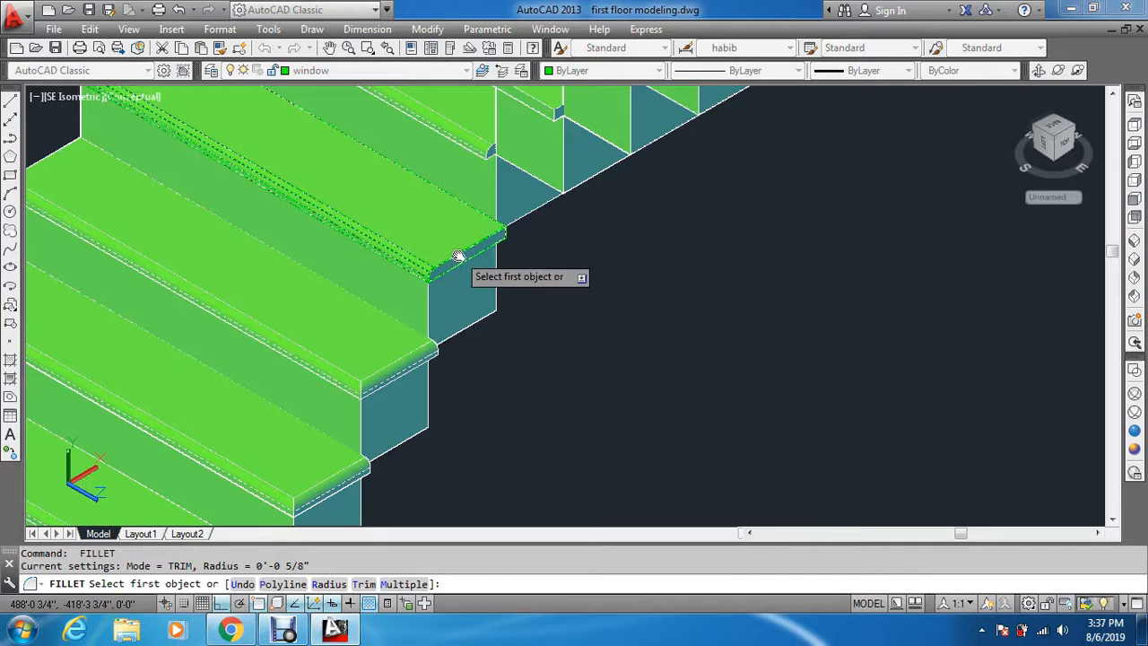
pyautogui.click(457, 256)
pyautogui.press('Return')
pyautogui.press('Return')
pyautogui.press('Return')
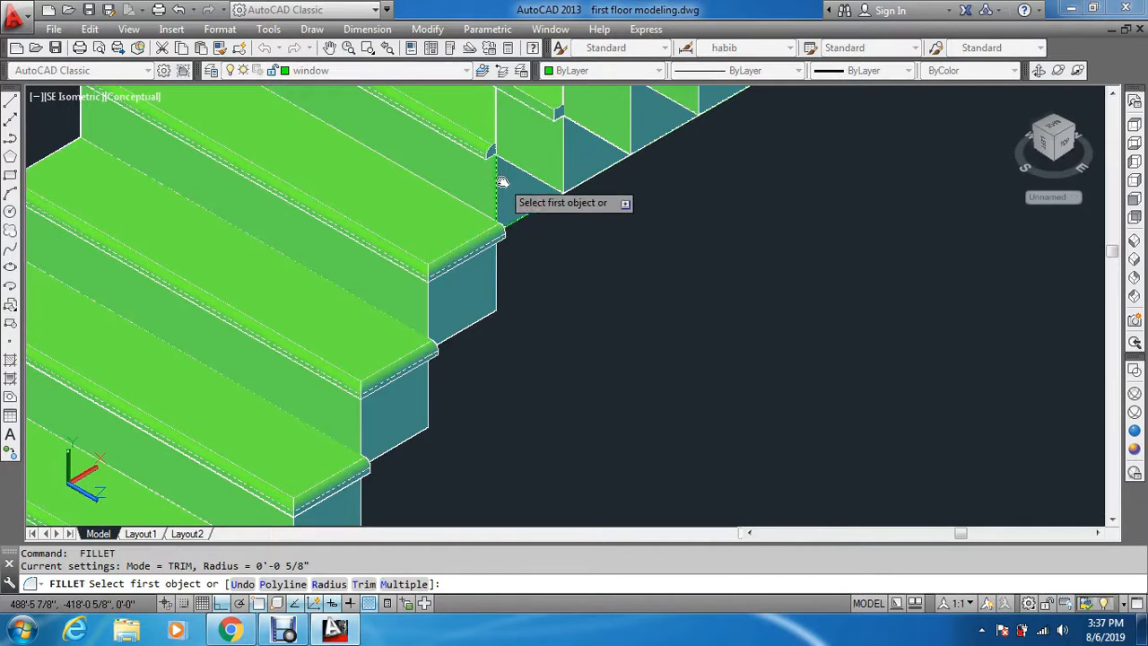
pyautogui.scroll(-1, 615, 380)
pyautogui.scroll(6, 525, 290)
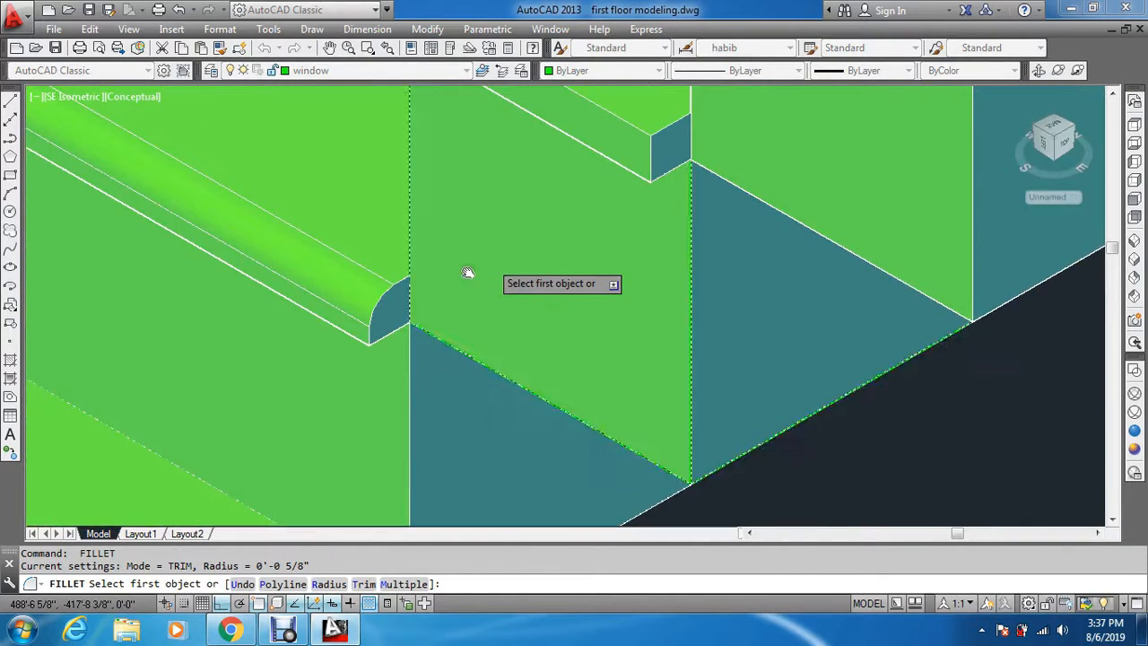
pyautogui.scroll(3, 467, 272)
pyautogui.click(315, 308)
pyautogui.press('Return')
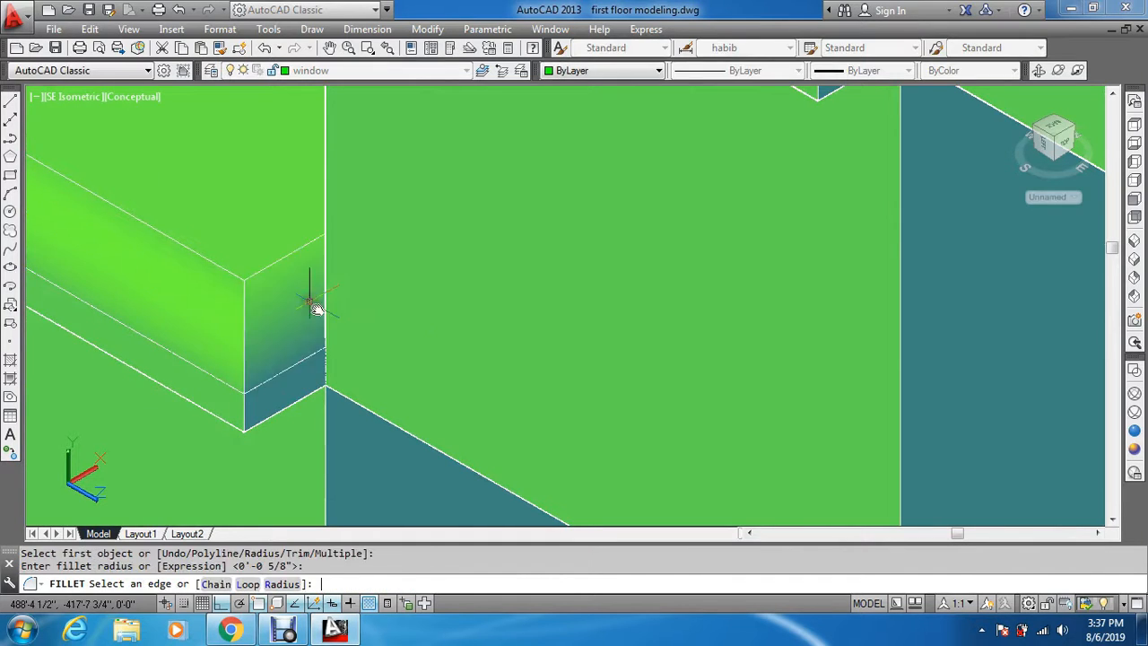
pyautogui.press('Return')
# Fillet the inner-side top edges of the first and second upper-flight tread slabs at the current radius
pyautogui.scroll(-4, 322, 309)
pyautogui.press('Return')
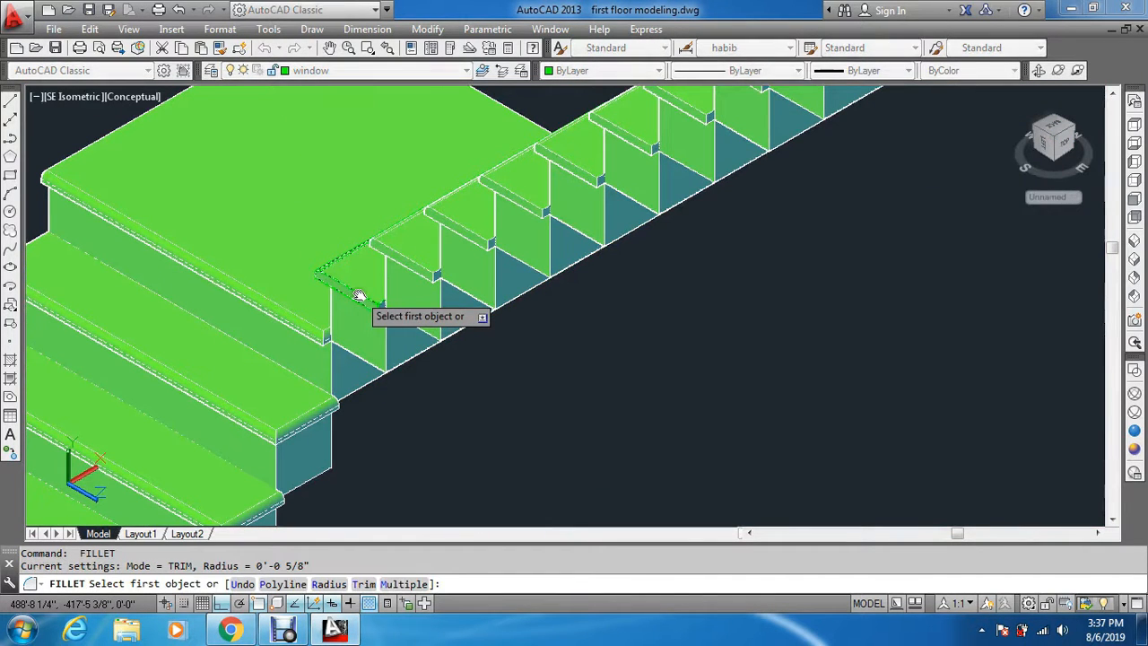
pyautogui.click(358, 296)
pyautogui.press('Return')
pyautogui.press('Return')
pyautogui.press('Return')
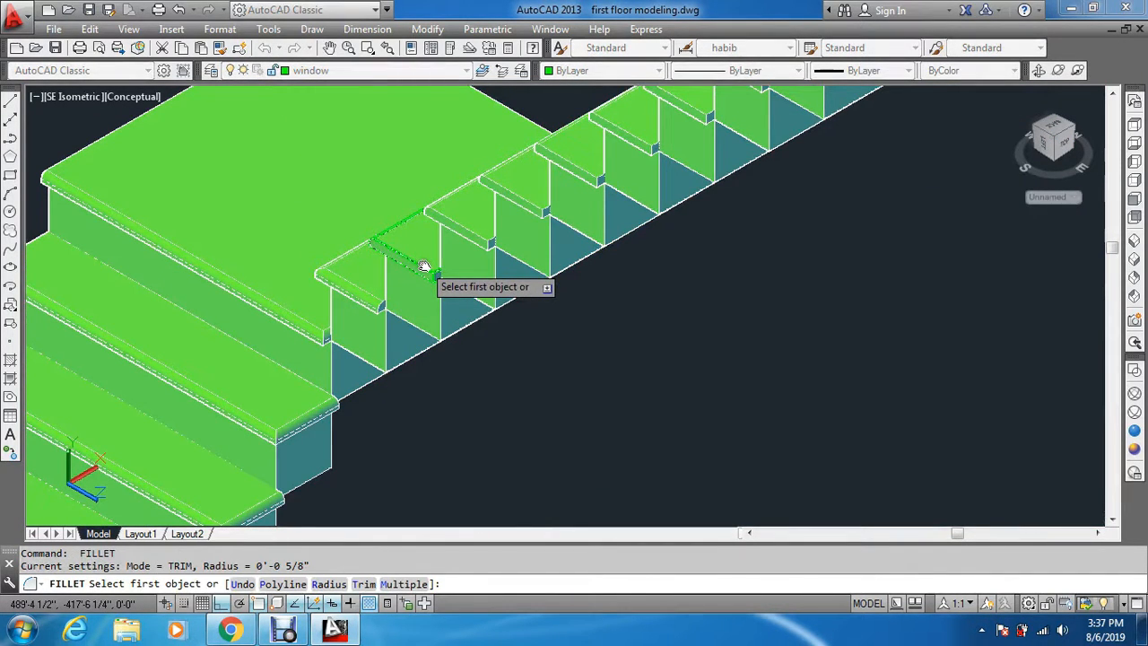
pyautogui.click(424, 267)
pyautogui.press('Return')
pyautogui.press('Return')
# Fillet the inner-side top edges of the third and fourth upper-flight tread slabs, keeping the current radius
pyautogui.press('Return')
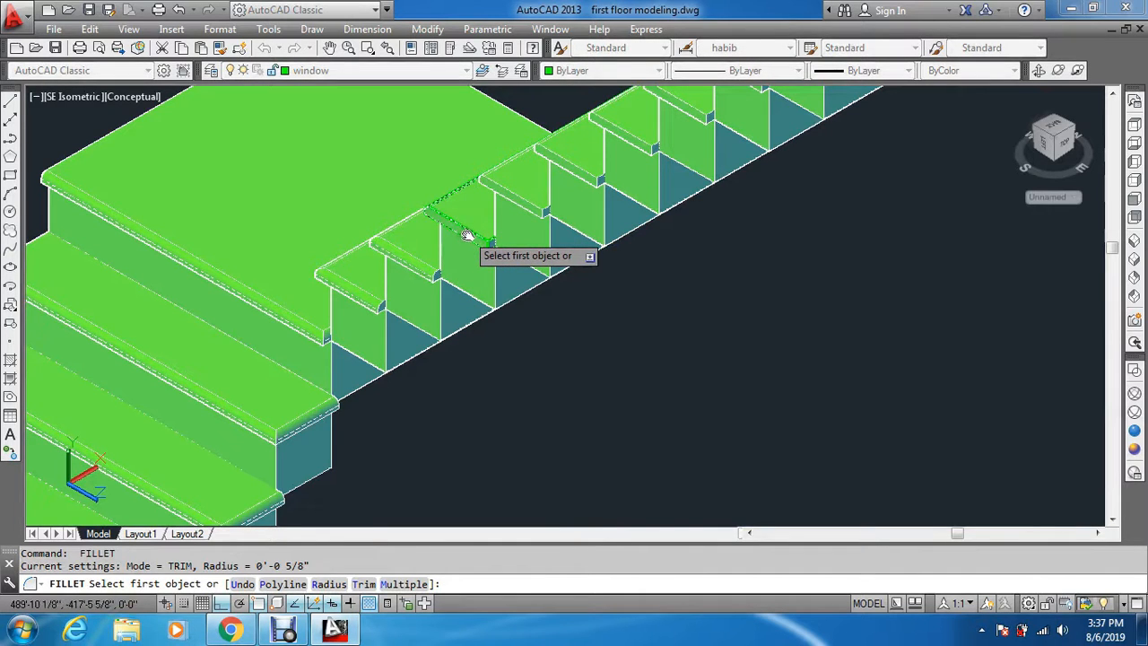
pyautogui.click(469, 233)
pyautogui.press('Return')
pyautogui.press('Return')
pyautogui.press('Return')
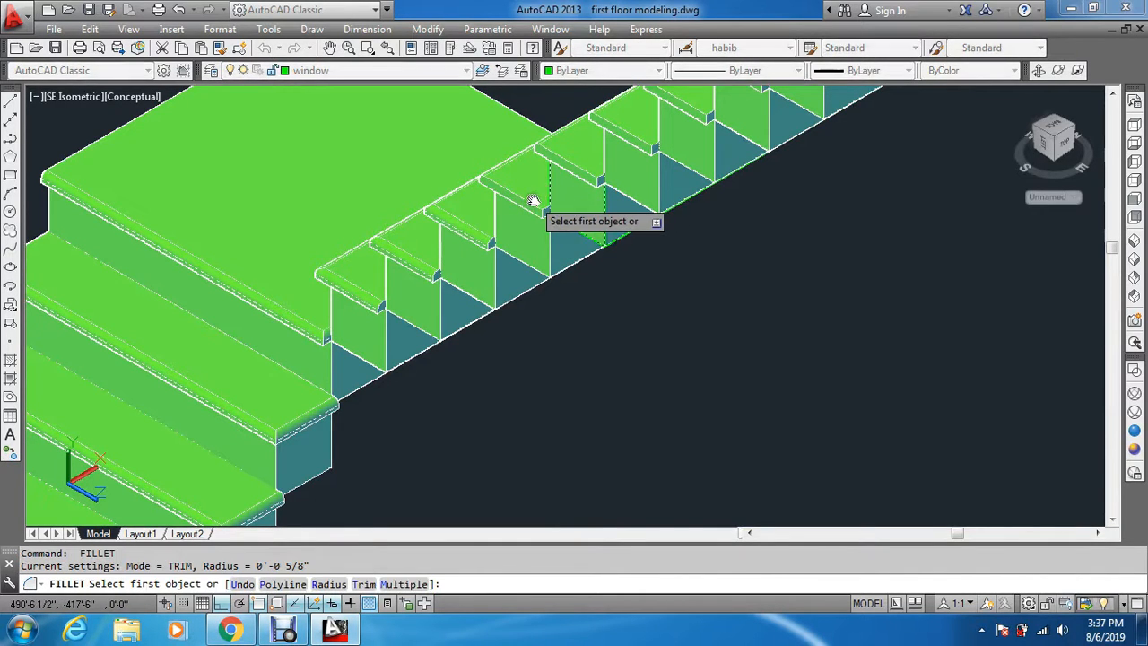
pyautogui.click(532, 206)
pyautogui.press('Return')
pyautogui.press('Return')
# Fillet the inner-side top edges of the fifth and sixth upper-flight tread slabs at the current radius
pyautogui.press('Return')
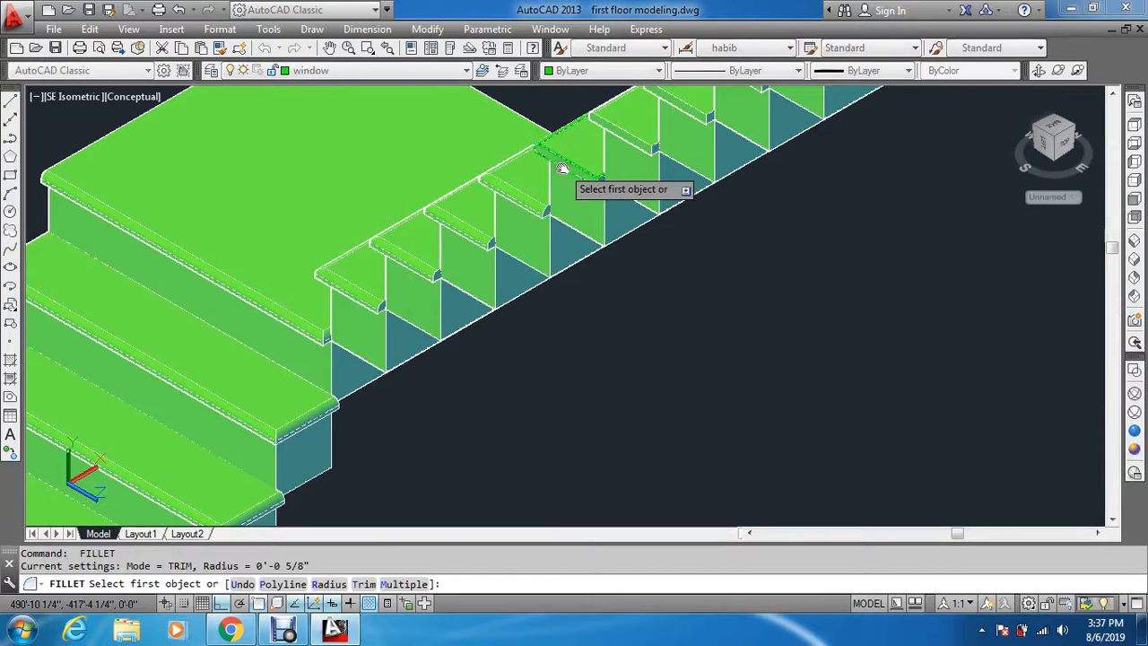
pyautogui.click(577, 170)
pyautogui.press('Return')
pyautogui.press('Return')
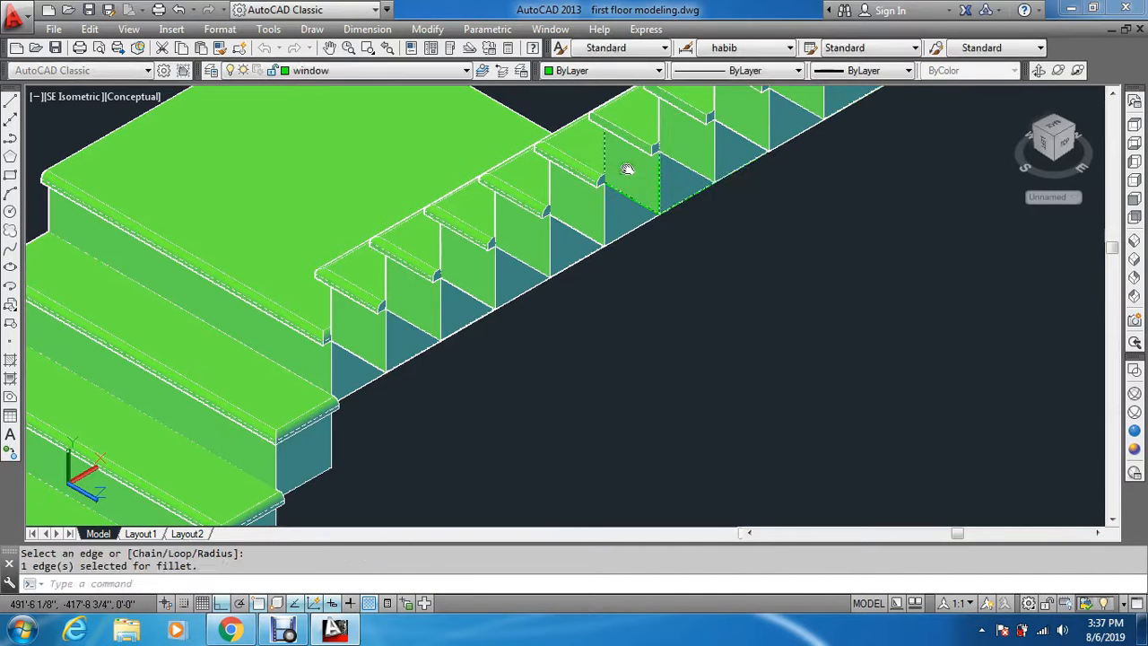
pyautogui.press('Return')
pyautogui.click(644, 145)
pyautogui.press('Return')
pyautogui.press('Return')
# Fillet the inner-side top edges of the seventh and eighth upper-flight tread slabs, keeping the current radius
pyautogui.scroll(-5, 667, 208)
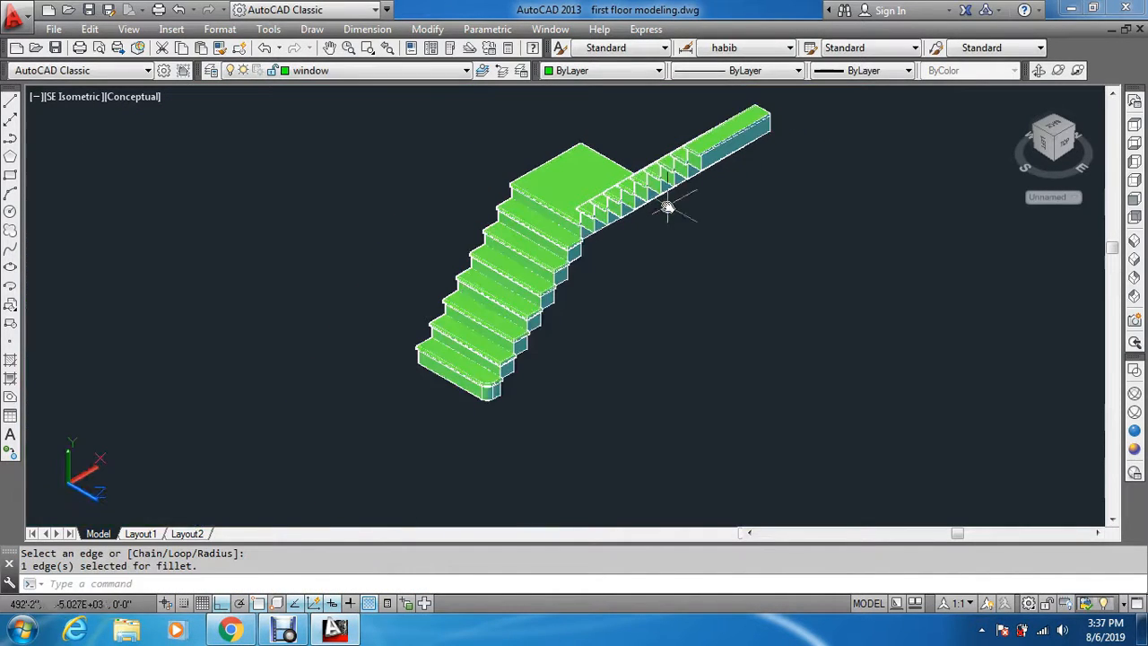
pyautogui.scroll(5, 690, 148)
pyautogui.press('Return')
pyautogui.press('Return')
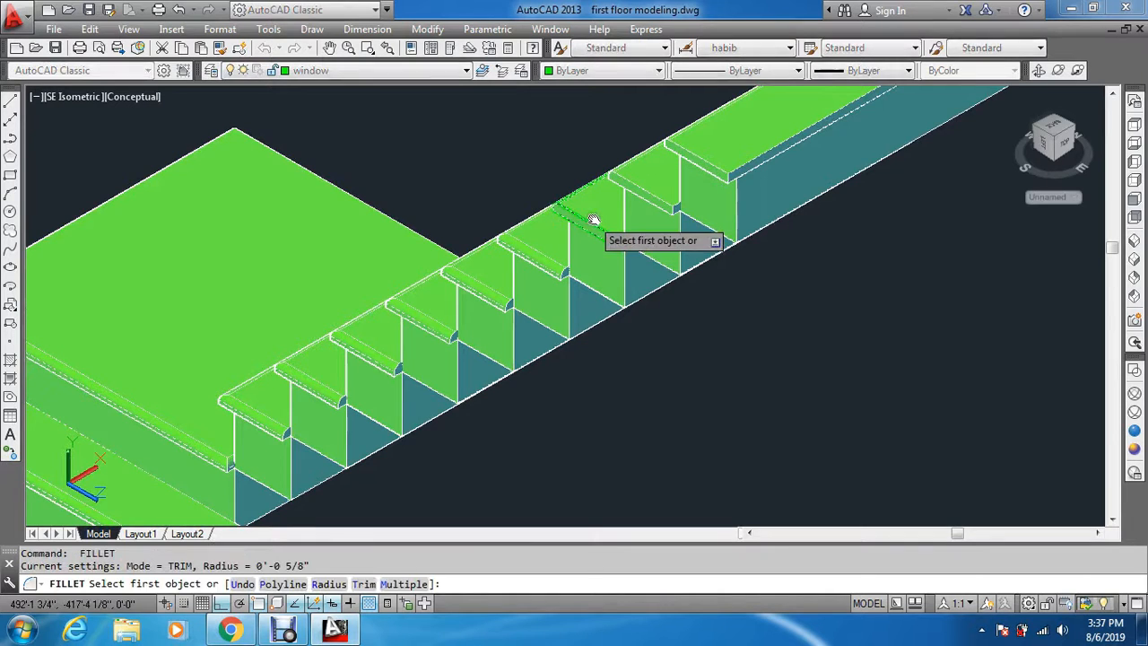
pyautogui.click(613, 235)
pyautogui.press('Return')
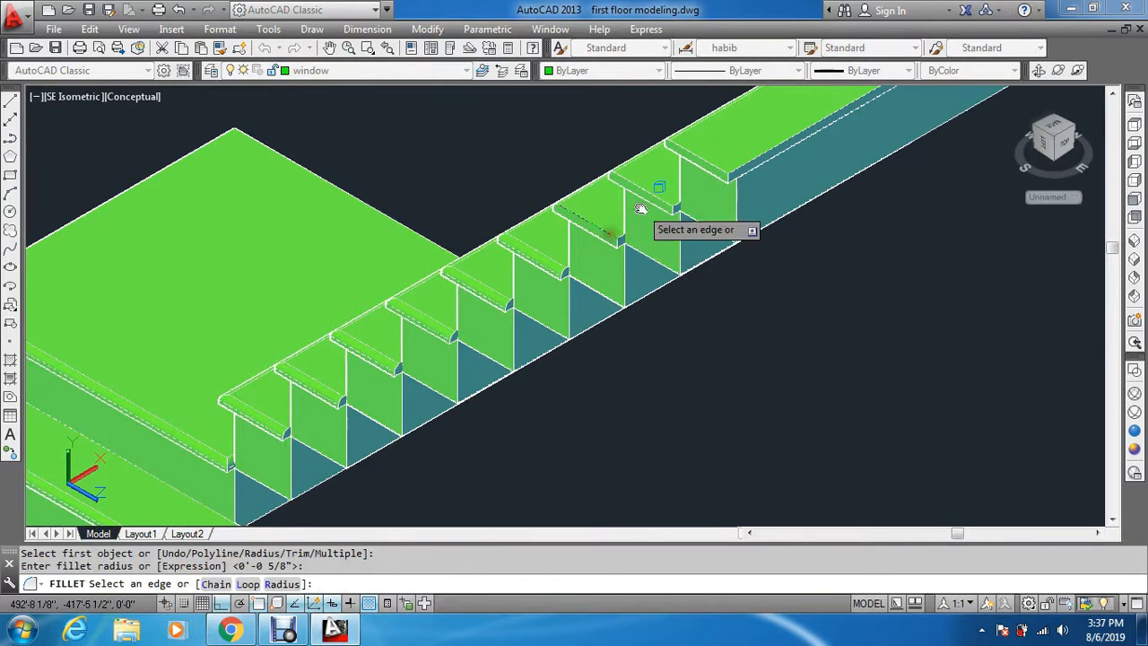
pyautogui.press('Return')
pyautogui.press('Return')
pyautogui.click(683, 177)
pyautogui.press('Return')
pyautogui.press('Return')
# Fillet the inner-side top edge of the staircase's long topmost slab at the current radius and end the command
pyautogui.press('Return')
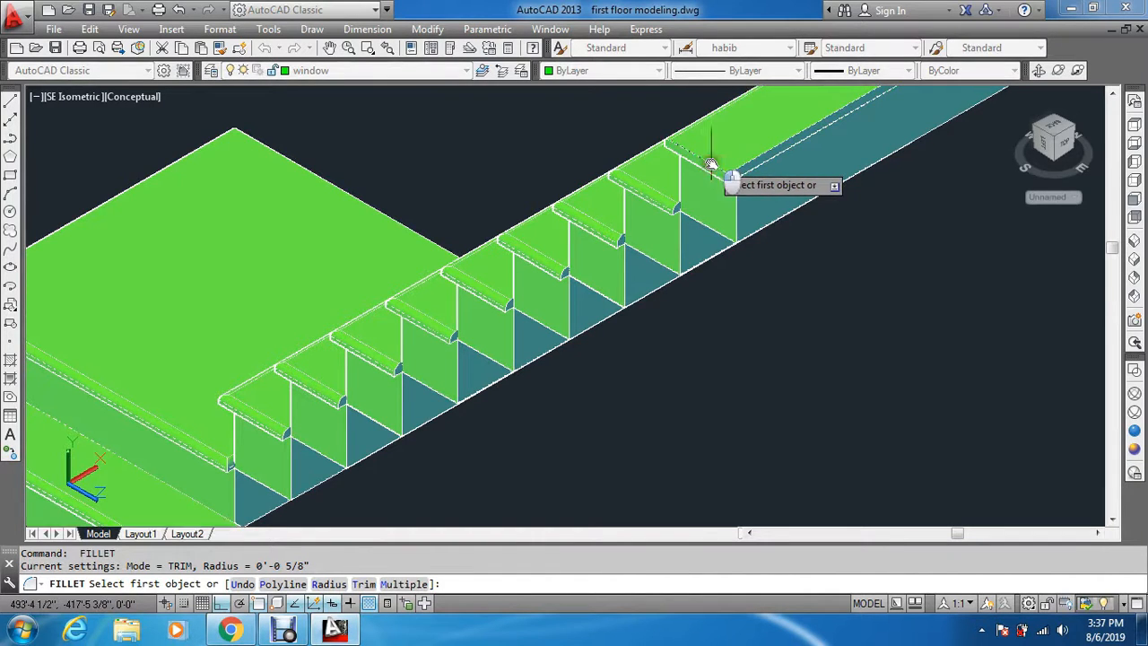
pyautogui.click(711, 164)
pyautogui.press('Return')
pyautogui.press('Return')
pyautogui.press('Escape')
pyautogui.press('Escape')
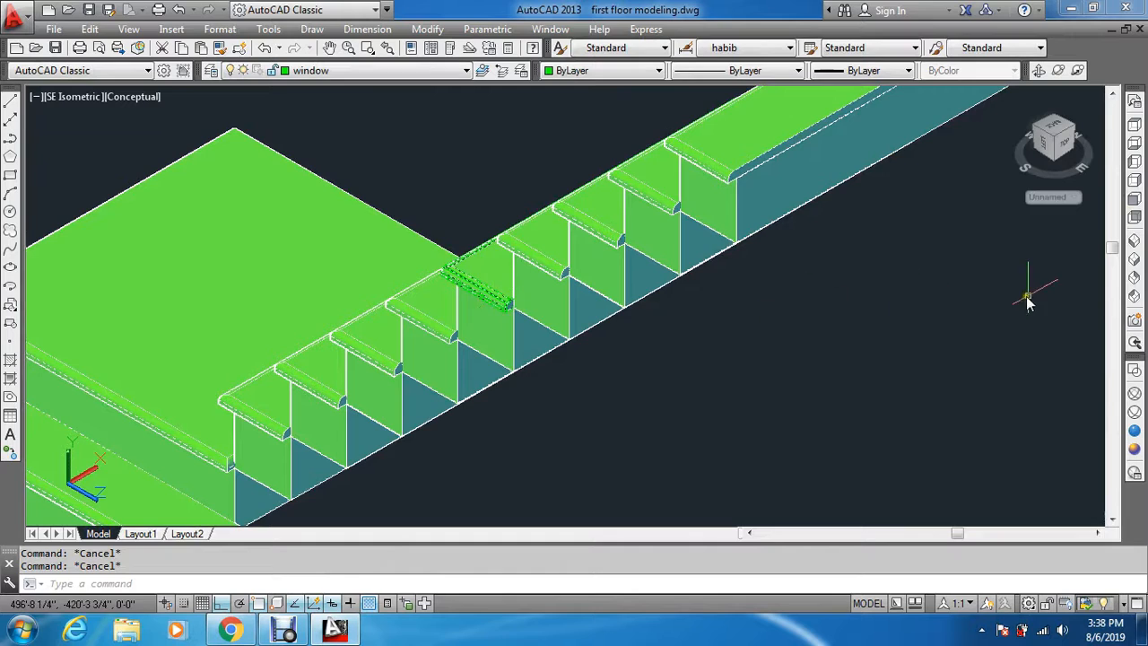
# Undo the last change made to the staircase model
pyautogui.scroll(-5, 200, 457)
pyautogui.scroll(5, 463, 230)
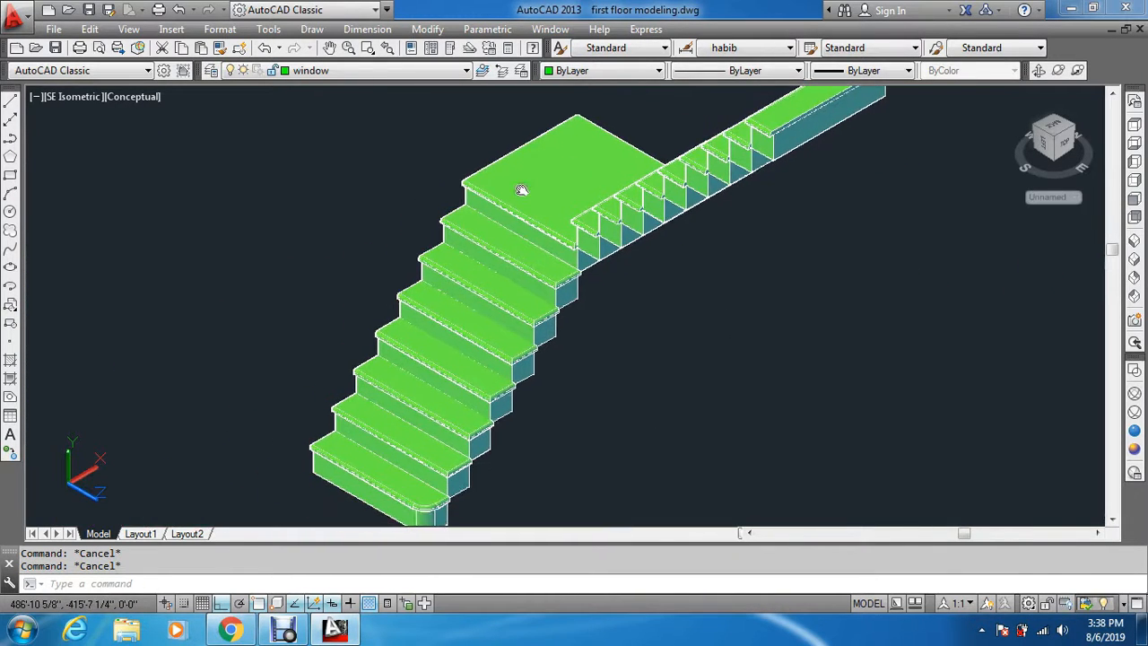
pyautogui.scroll(3, 464, 409)
pyautogui.scroll(-5, 607, 321)
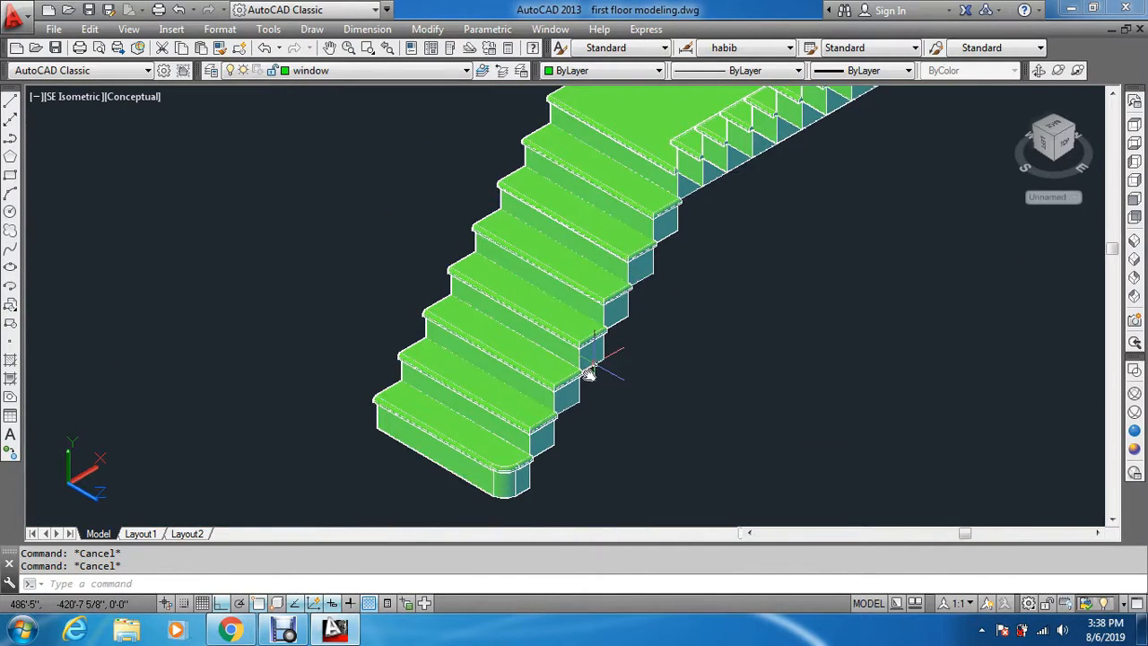
pyautogui.scroll(3, 586, 371)
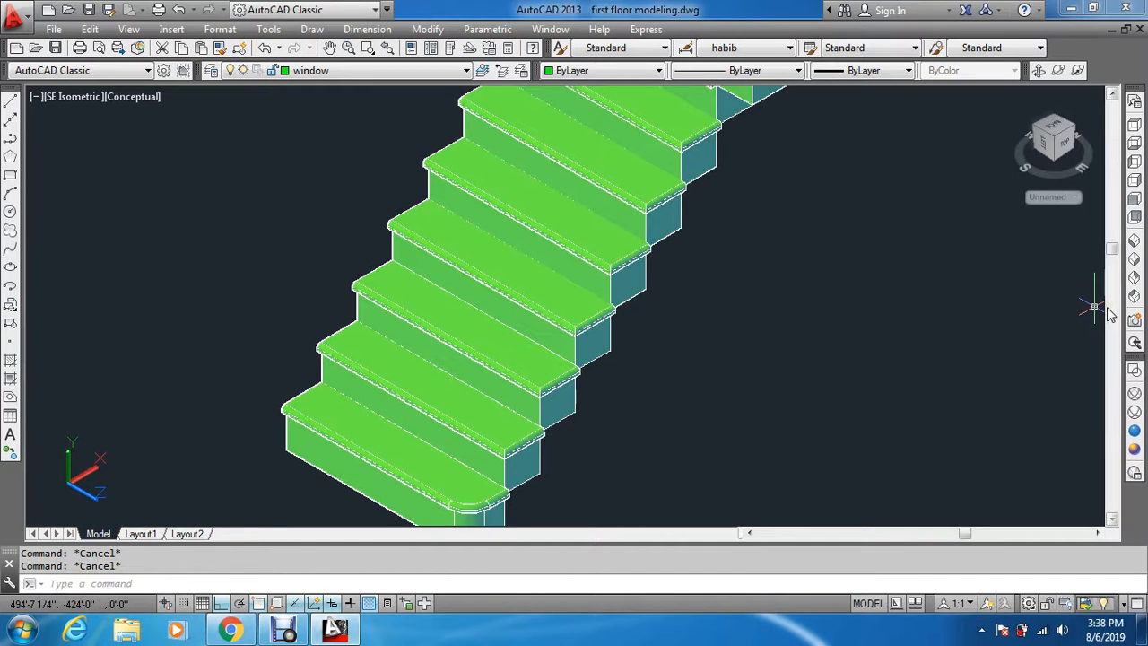
pyautogui.hotkey('ctrl', 'z')
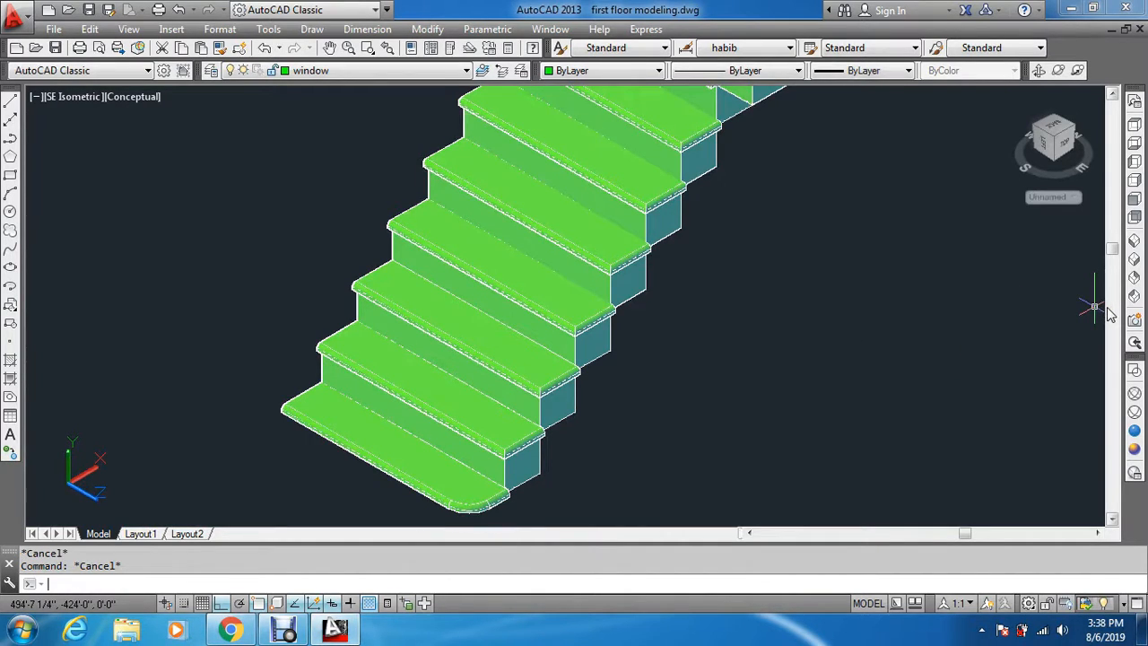